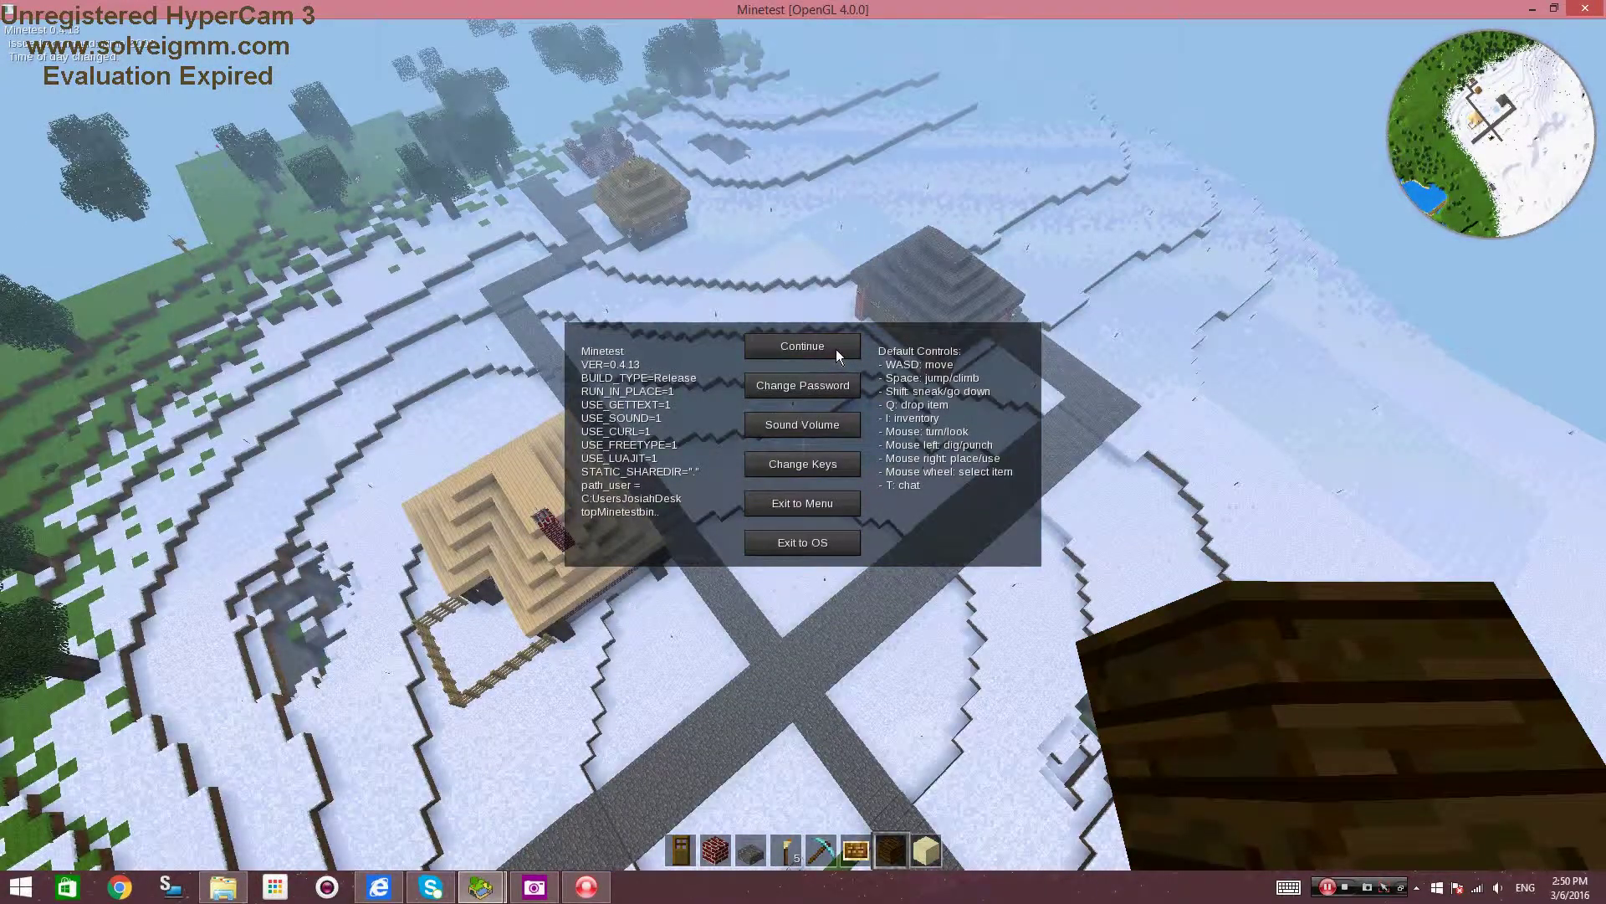
# Resume the game and travel along the cobblestone path past the house.
pyautogui.click(836, 349)
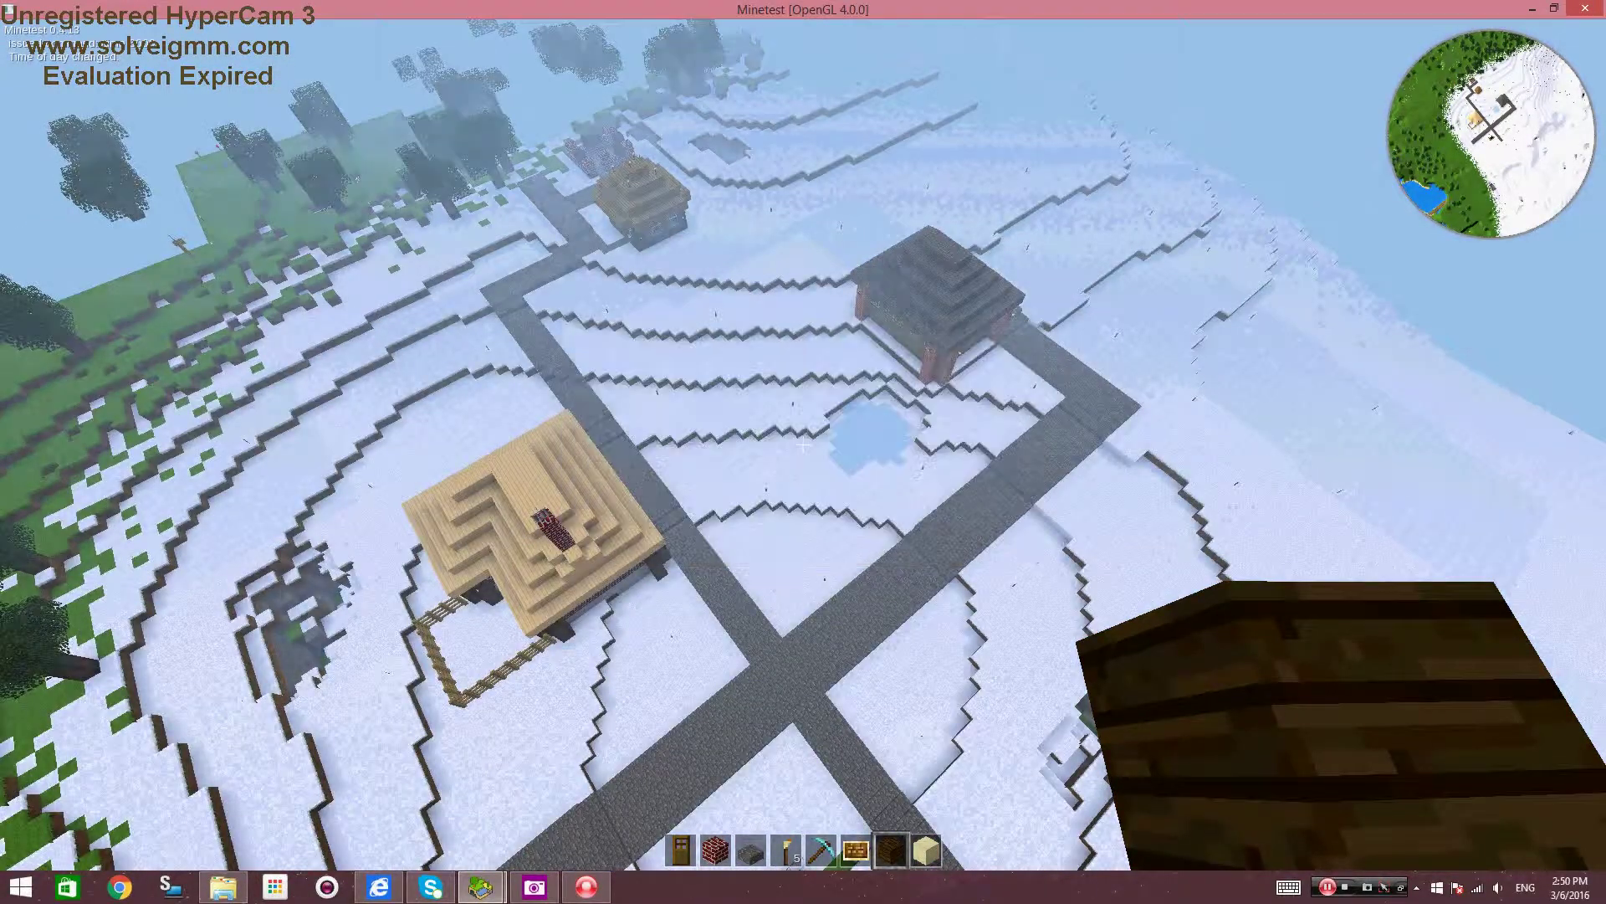
pyautogui.press('k')
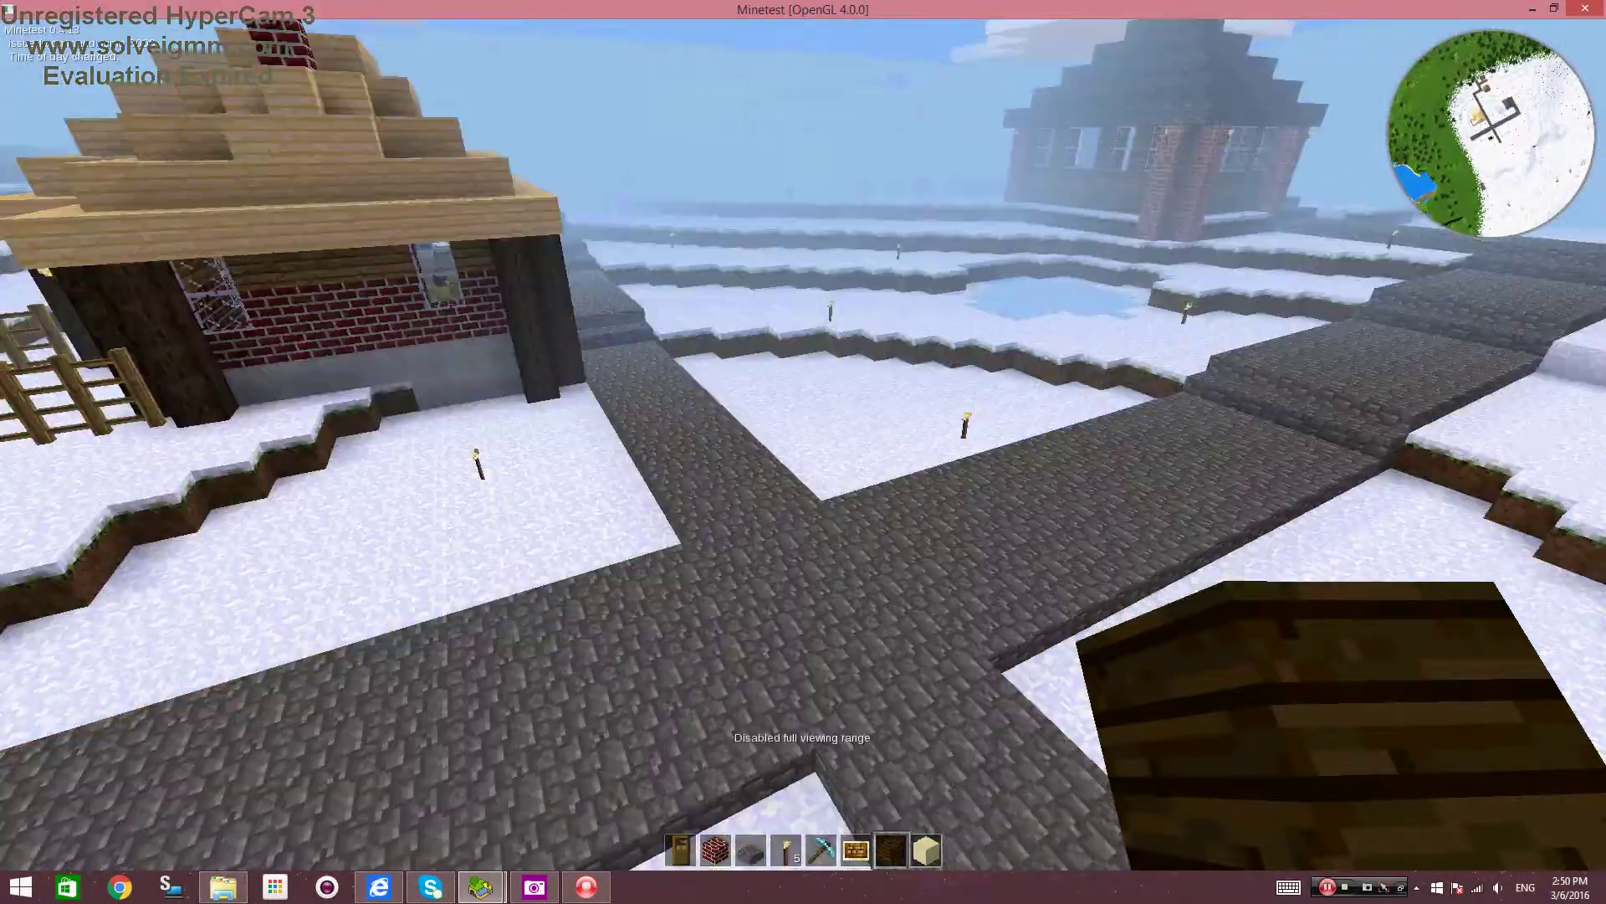
pyautogui.press('k')
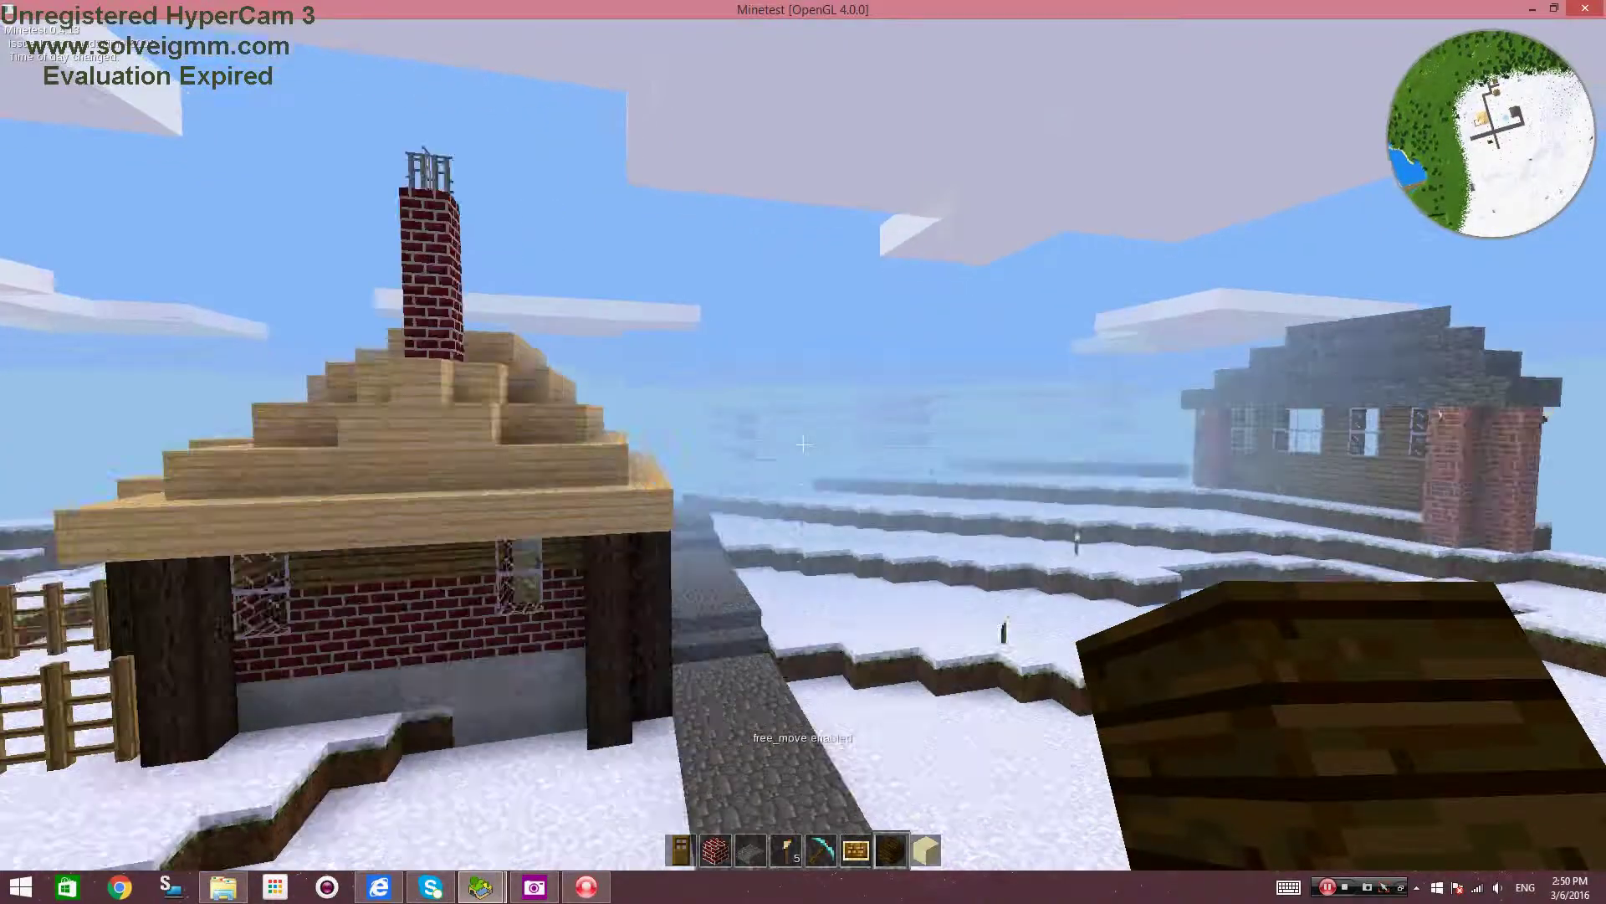
pyautogui.press('w')
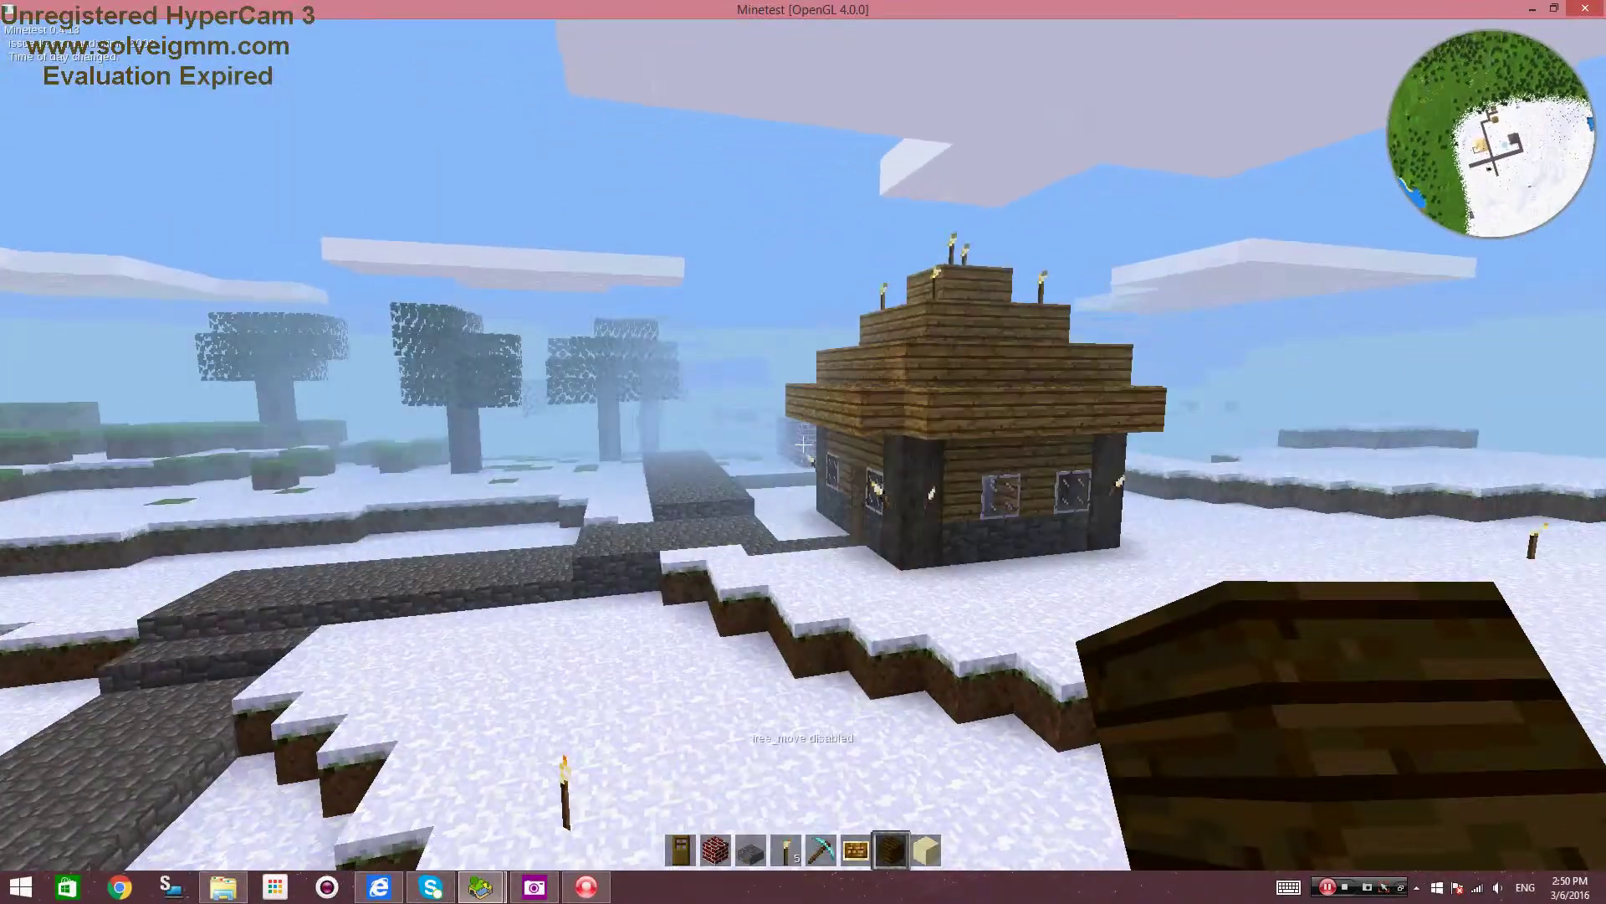
pyautogui.press('w')
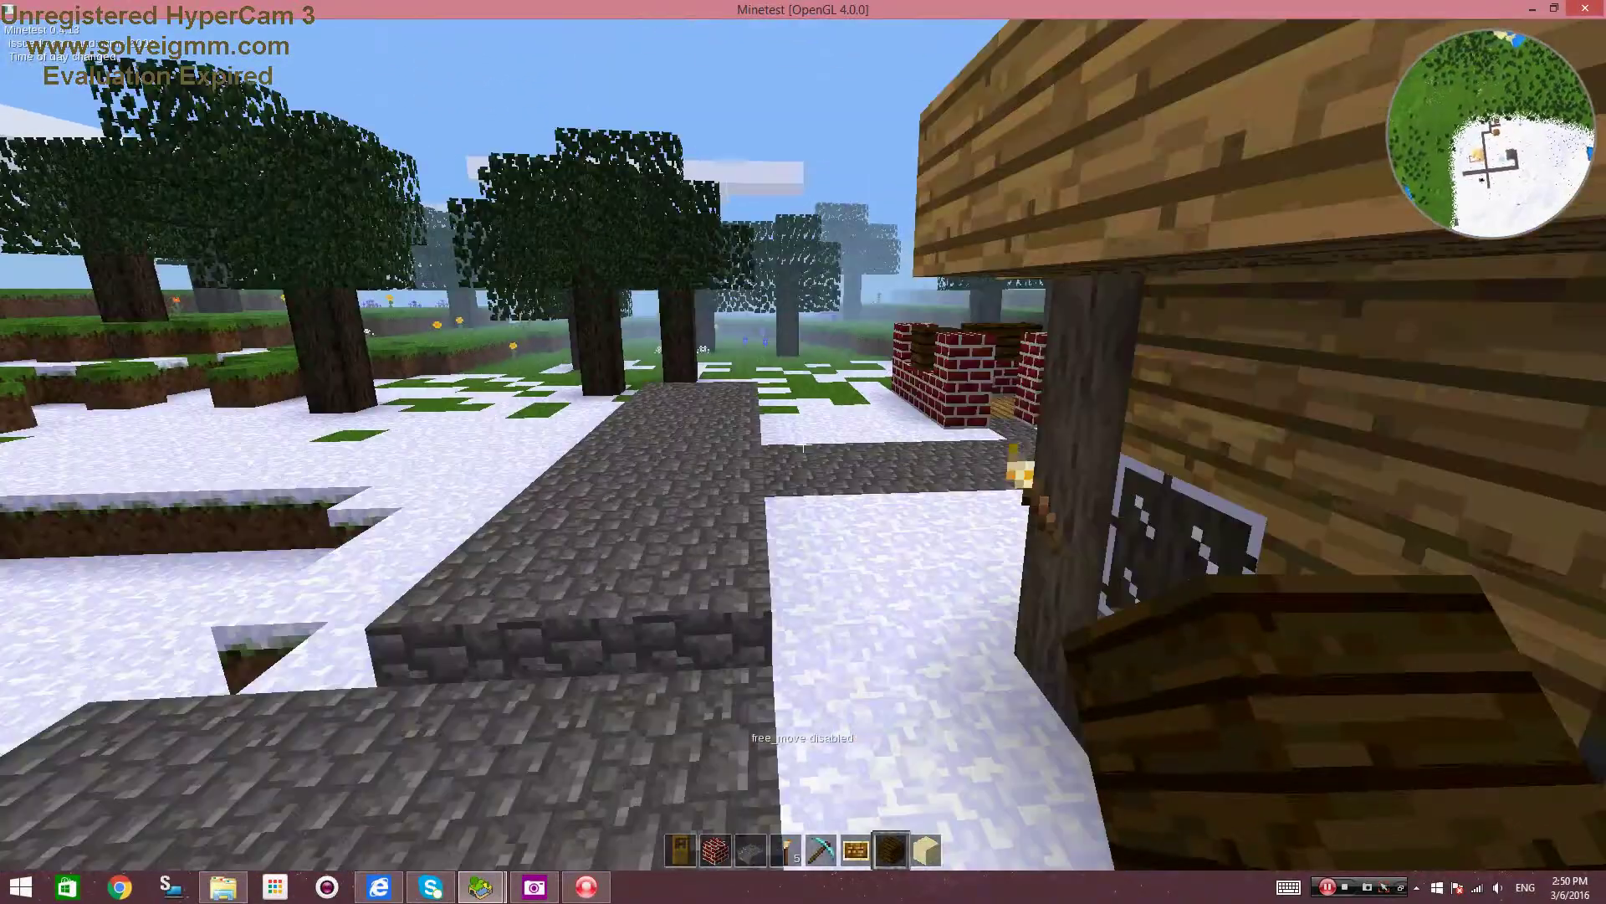
pyautogui.press('w')
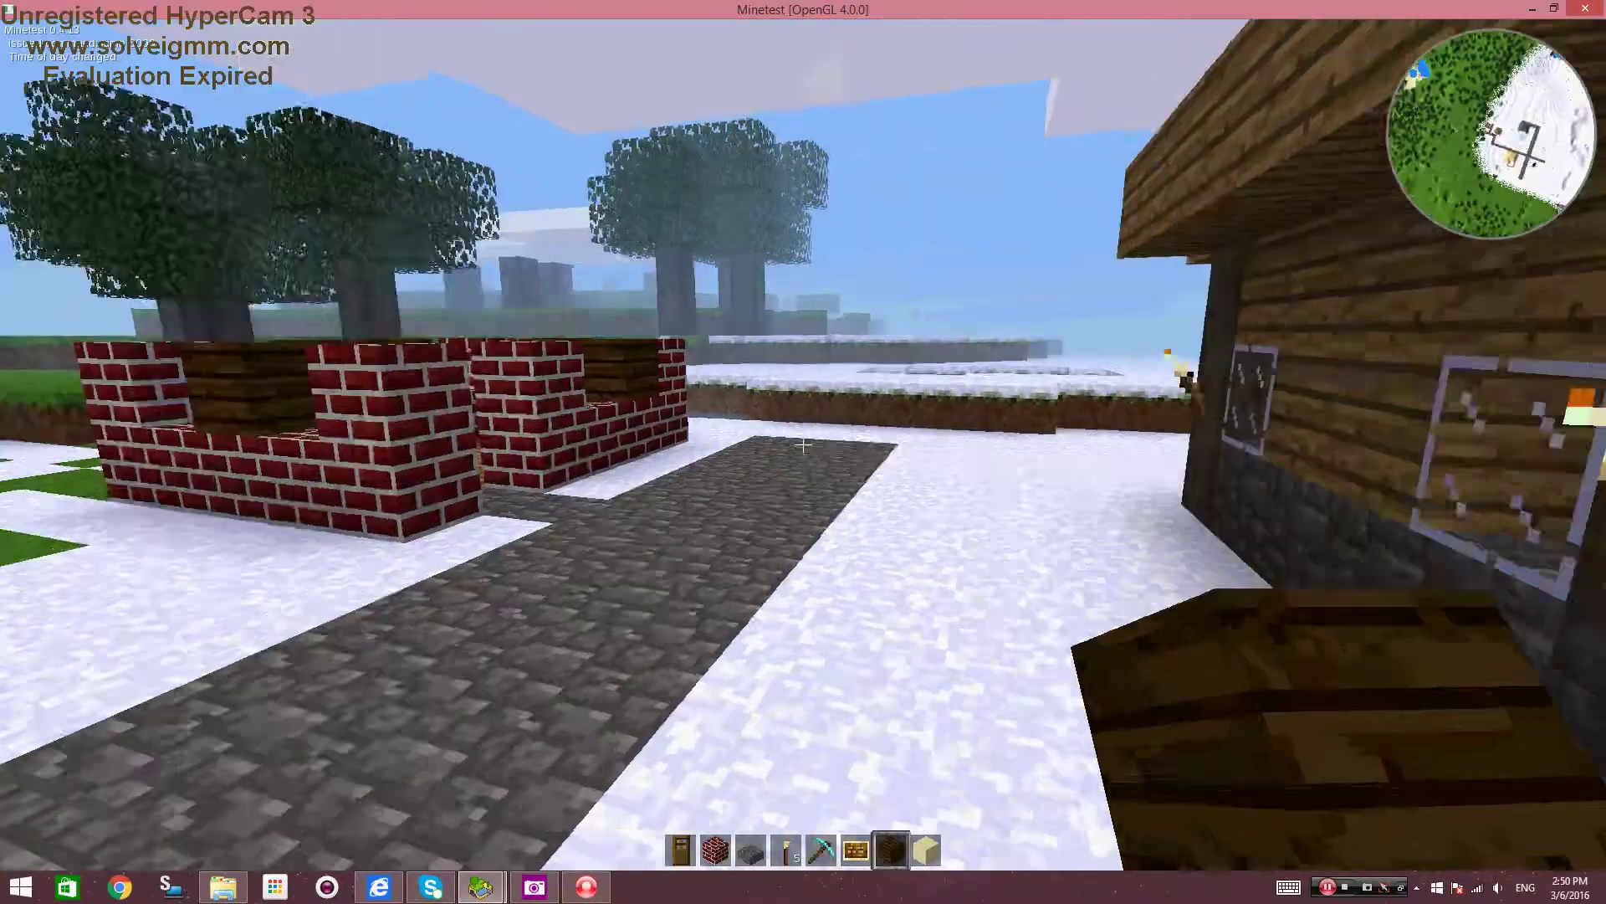
# Fly up over the brick structure and around to its far side.
pyautogui.press('k')
pyautogui.press('w')
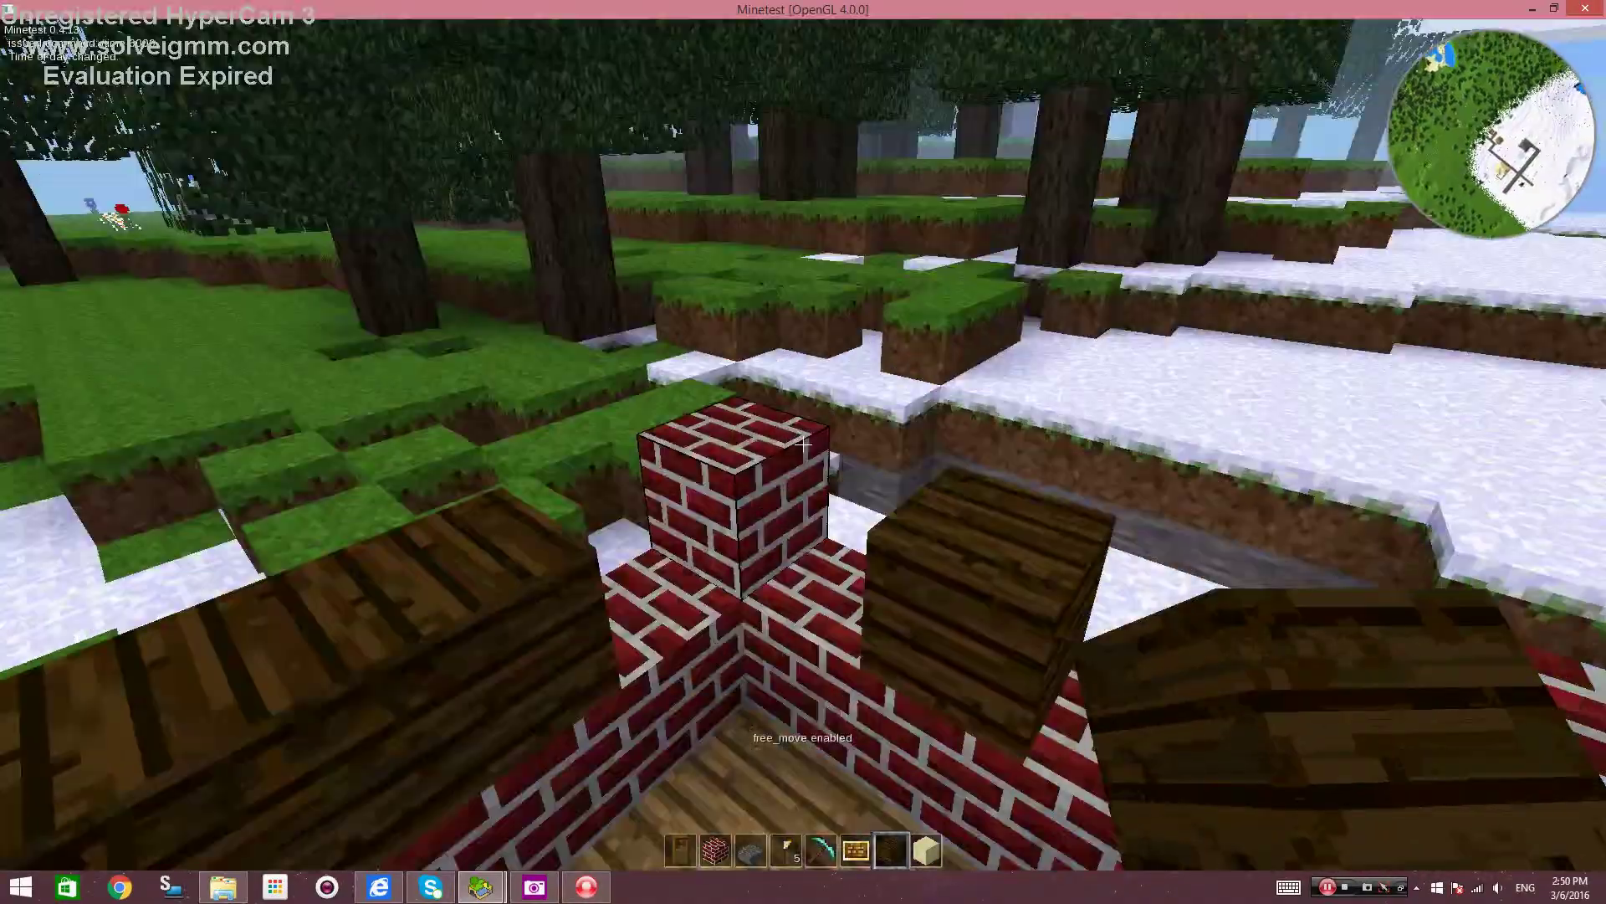
pyautogui.press('space')
pyautogui.press('s')
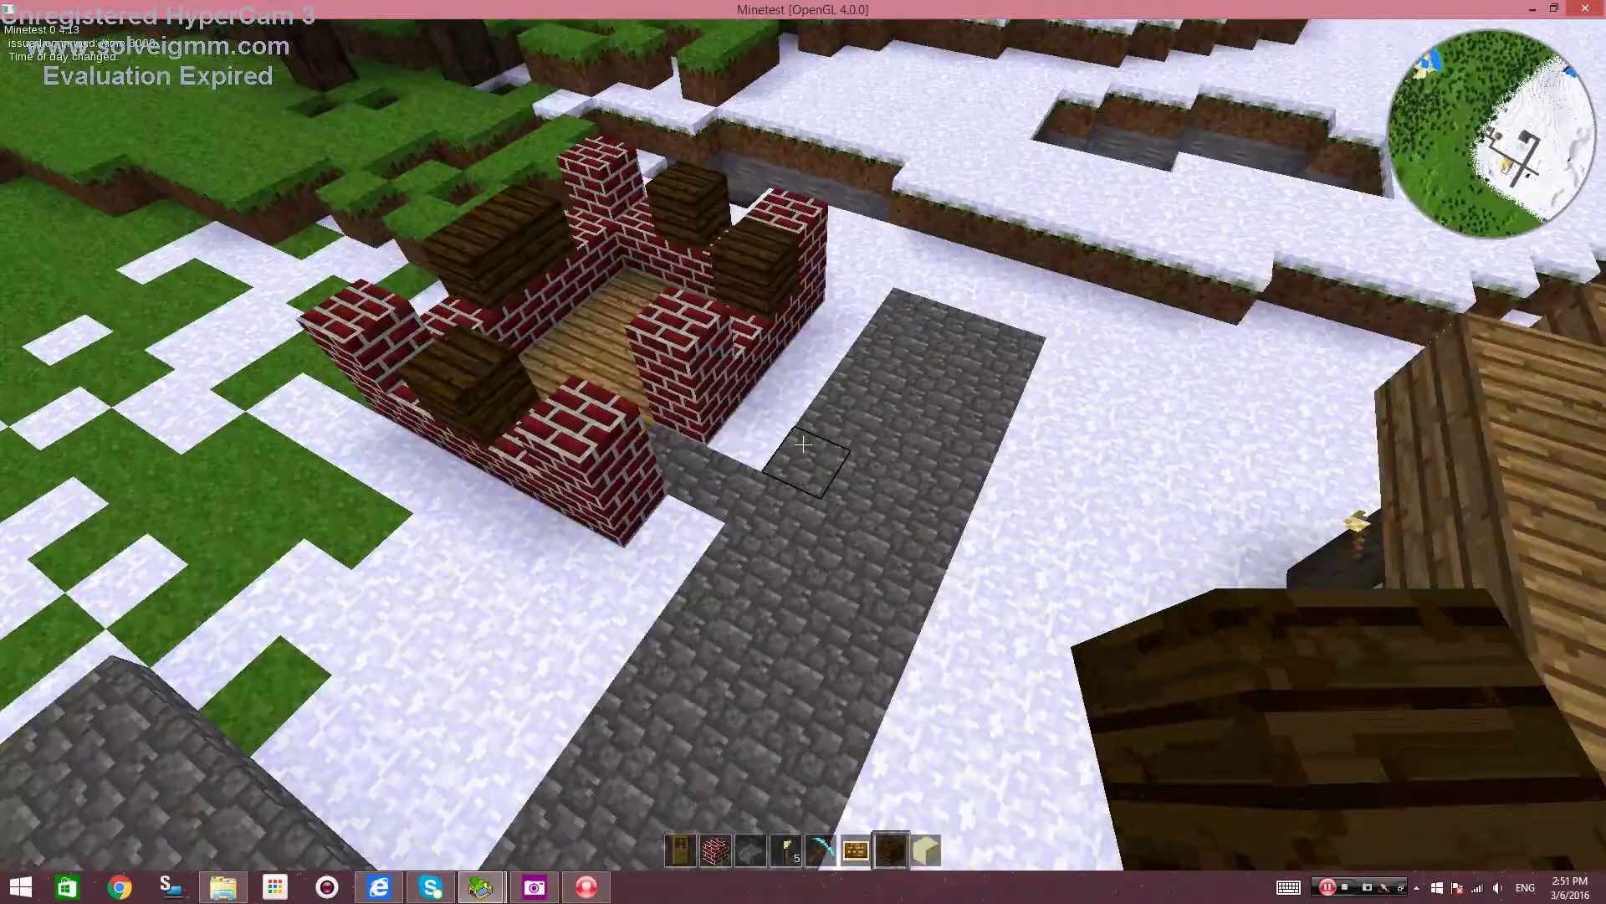
pyautogui.press('space')
pyautogui.press('w')
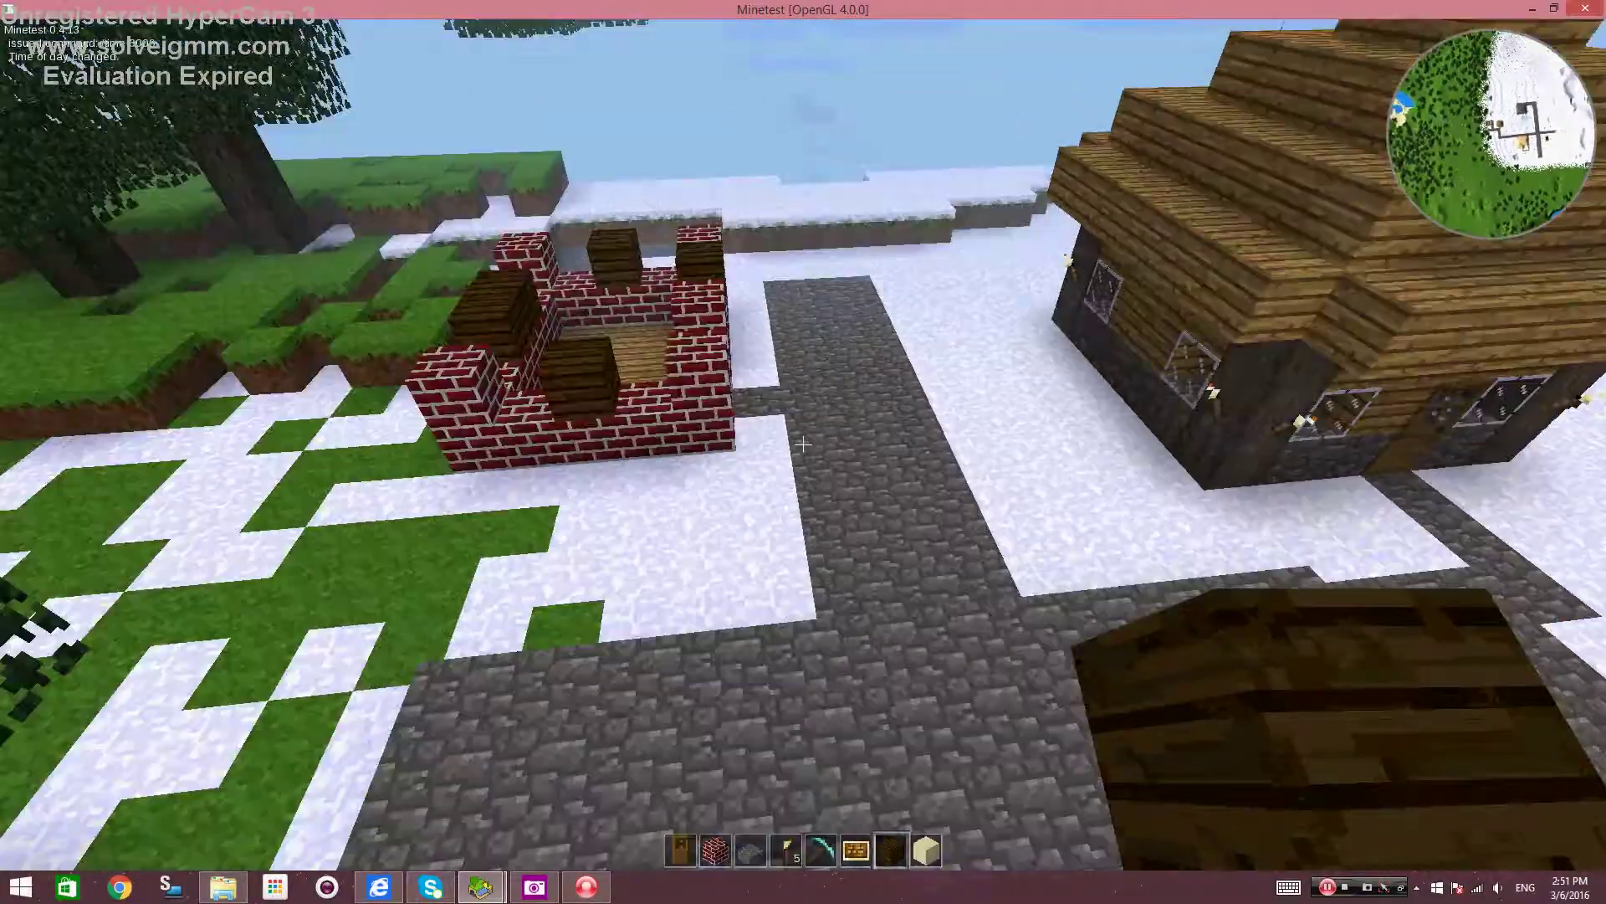
pyautogui.press('w')
# Land on the stone path, walk up to the house, and fly above it.
pyautogui.press('k')
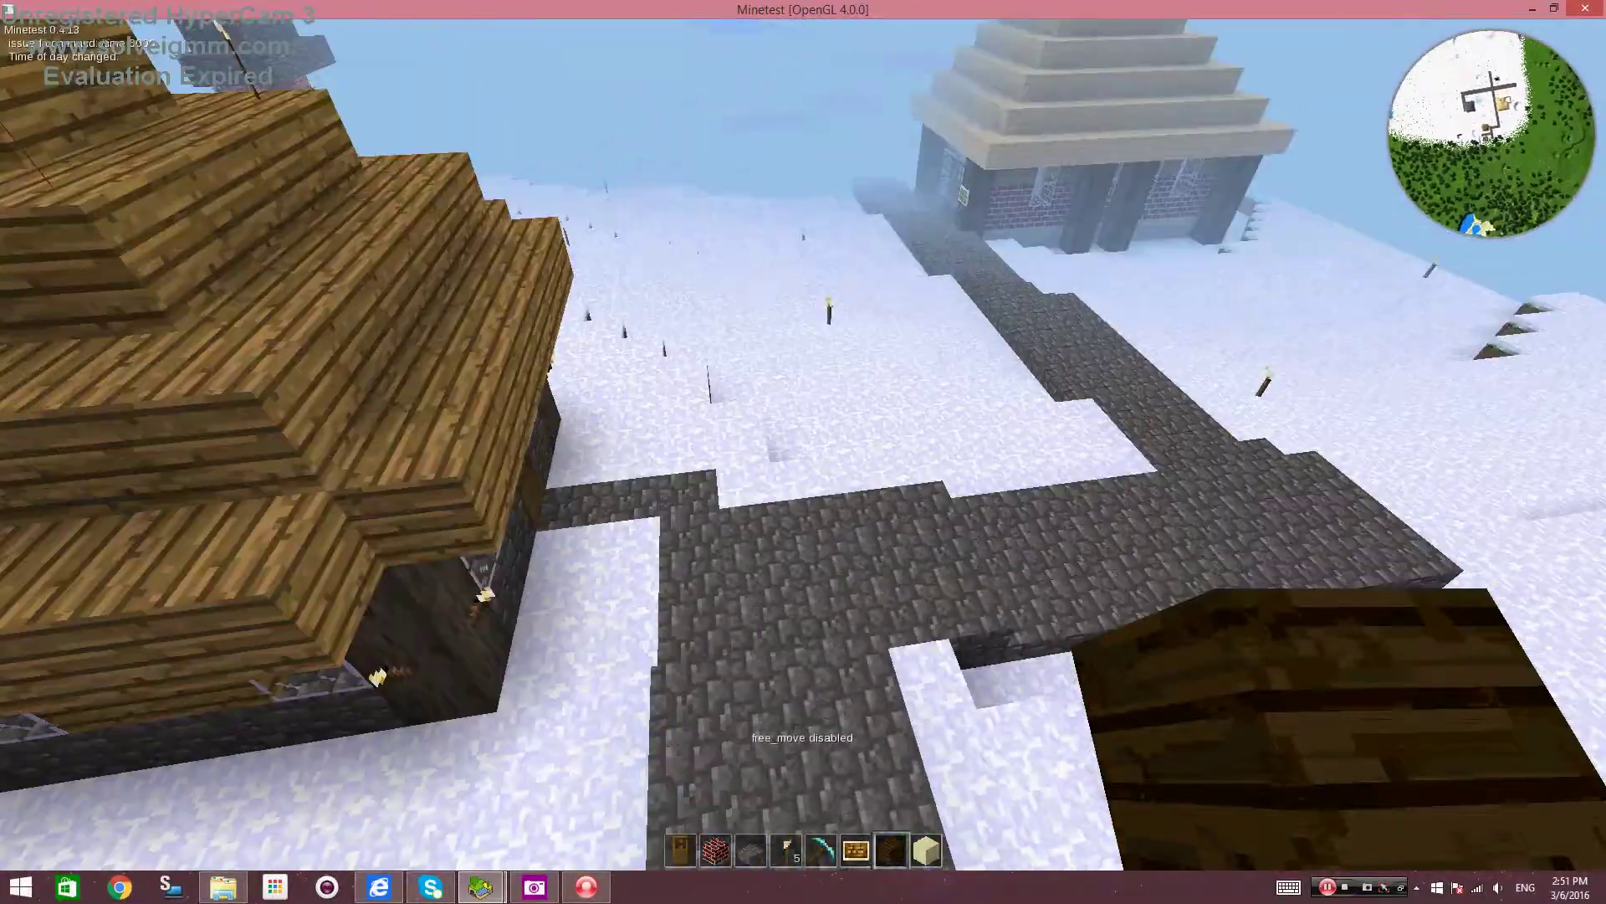
pyautogui.press('w')
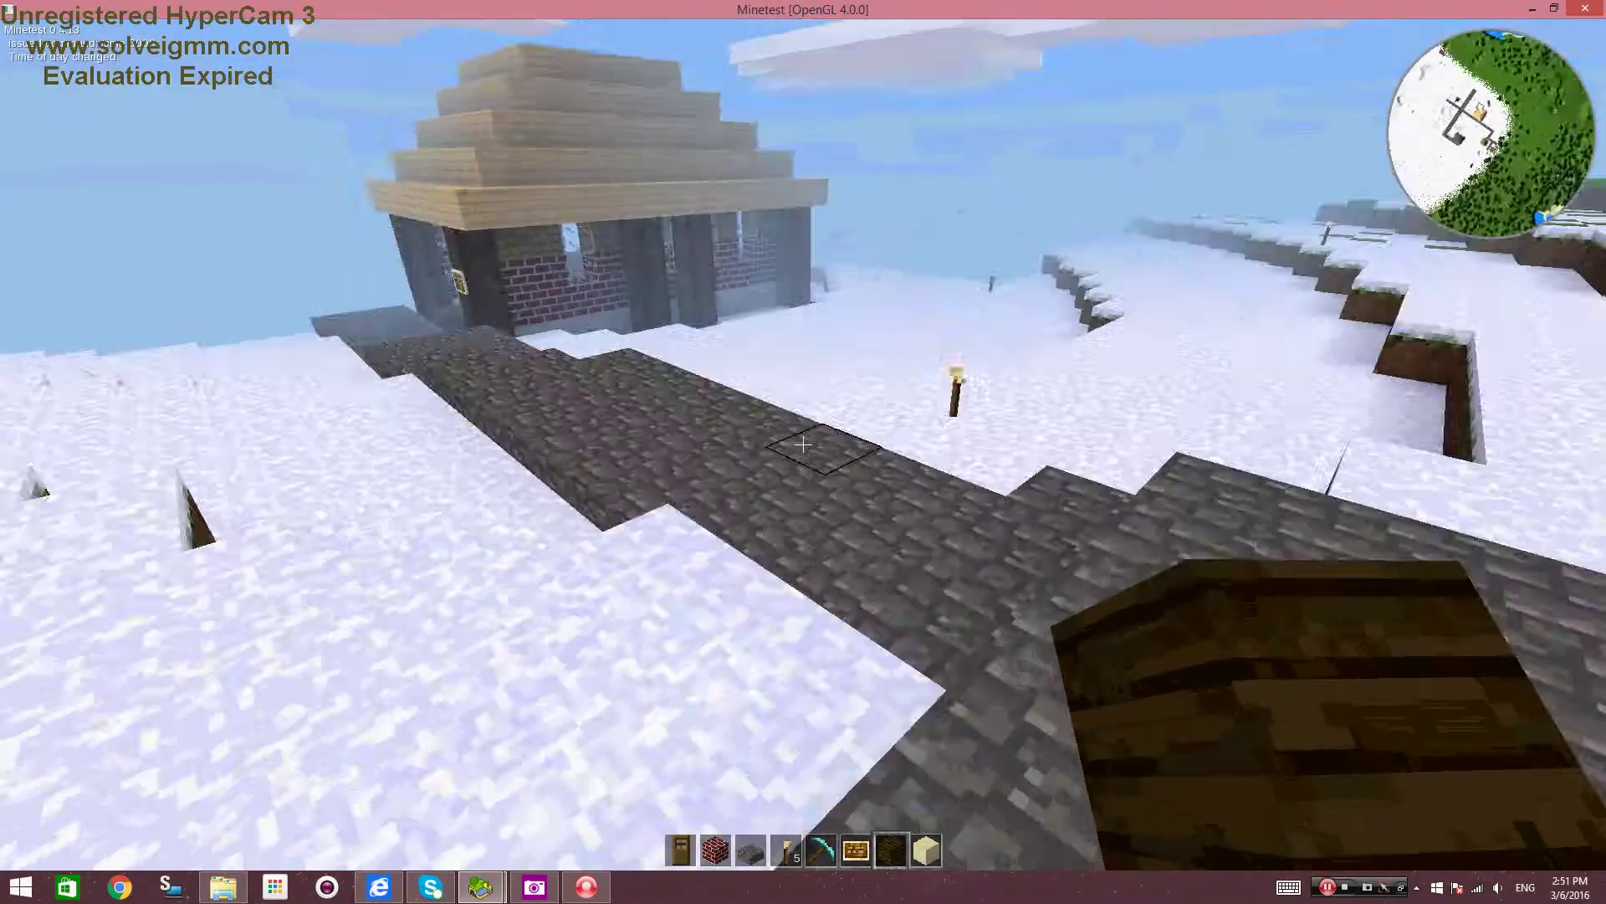
pyautogui.press('w')
pyautogui.press('k')
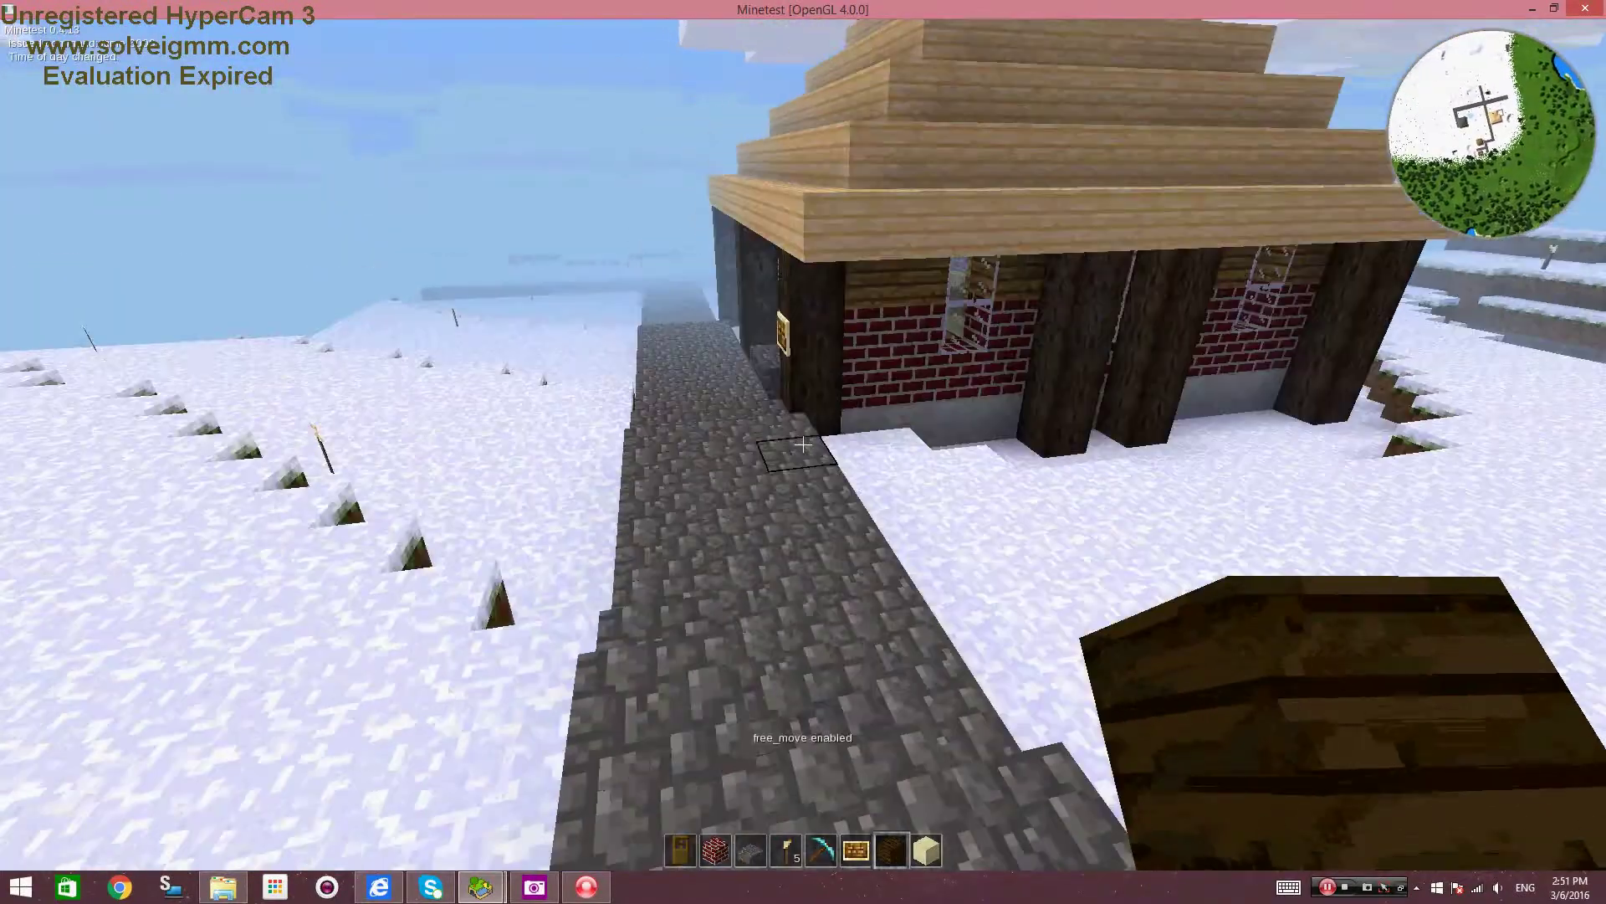
pyautogui.press('space')
pyautogui.press('w')
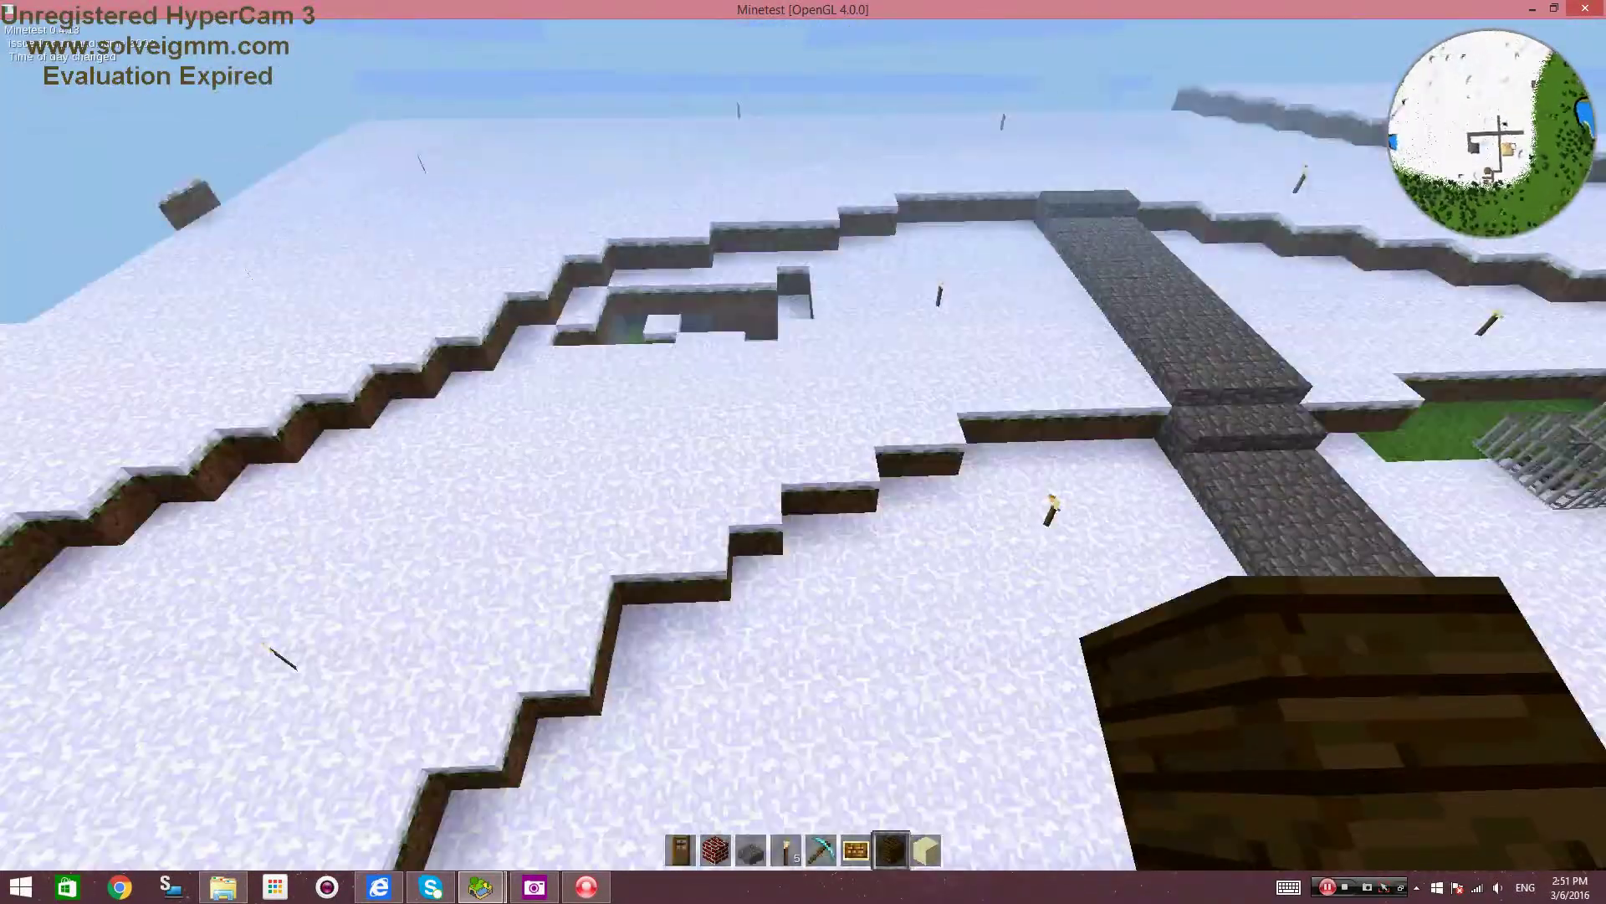
# Make it night with the /time command, land on the snow, and open the inventory.
pyautogui.press('t')
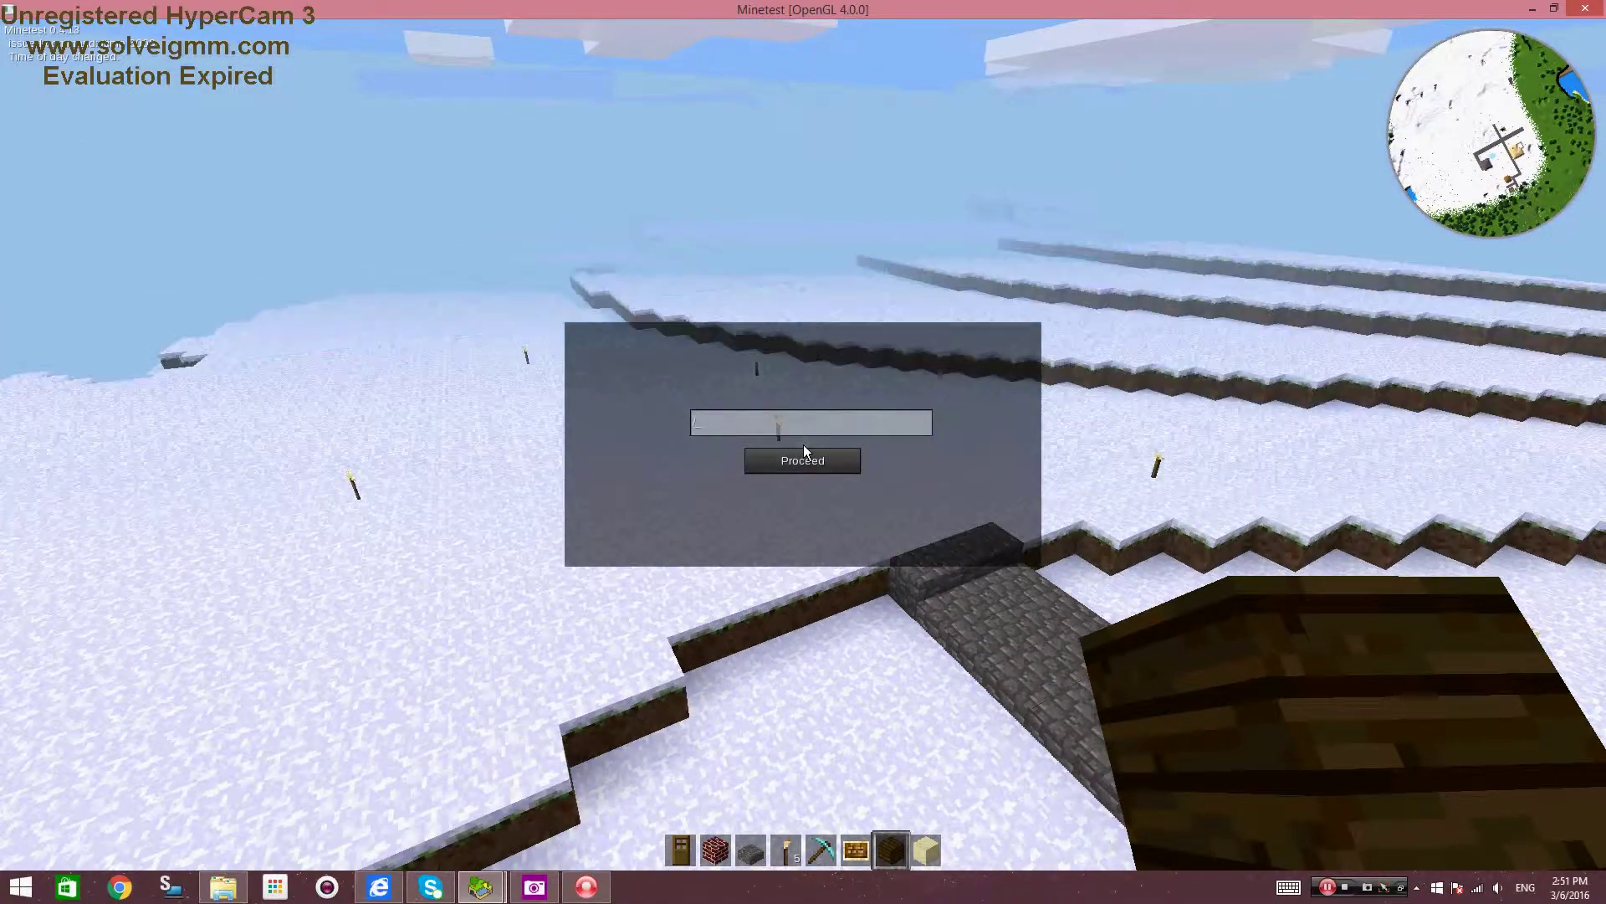
pyautogui.write('/time 1me 000')
pyautogui.press('Return')
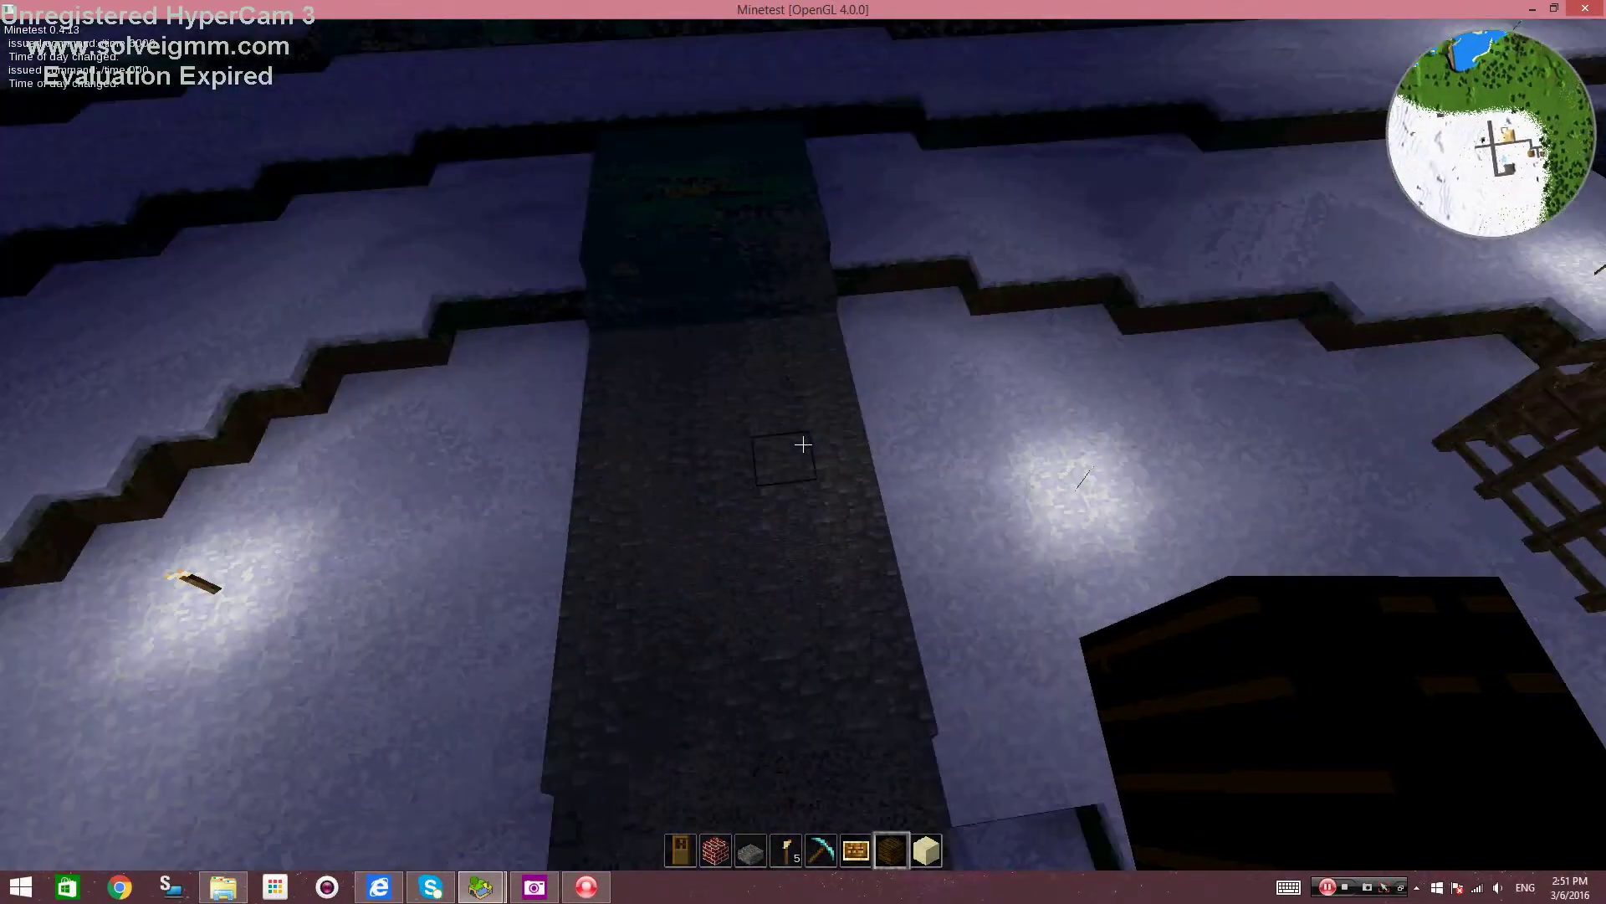
pyautogui.press('k')
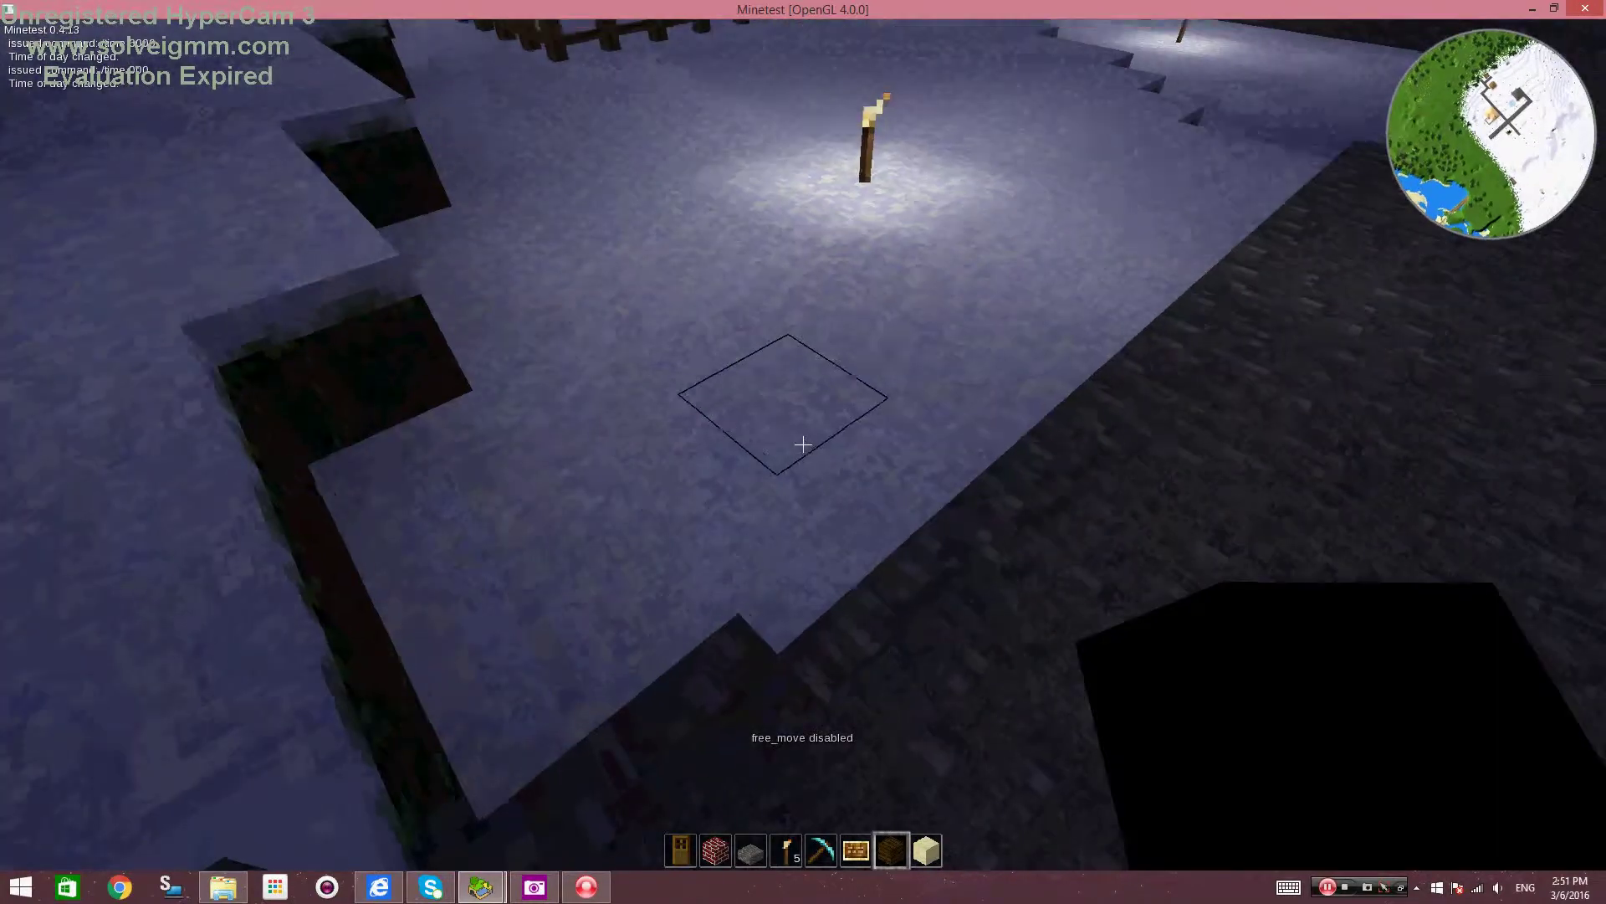
pyautogui.press('i')
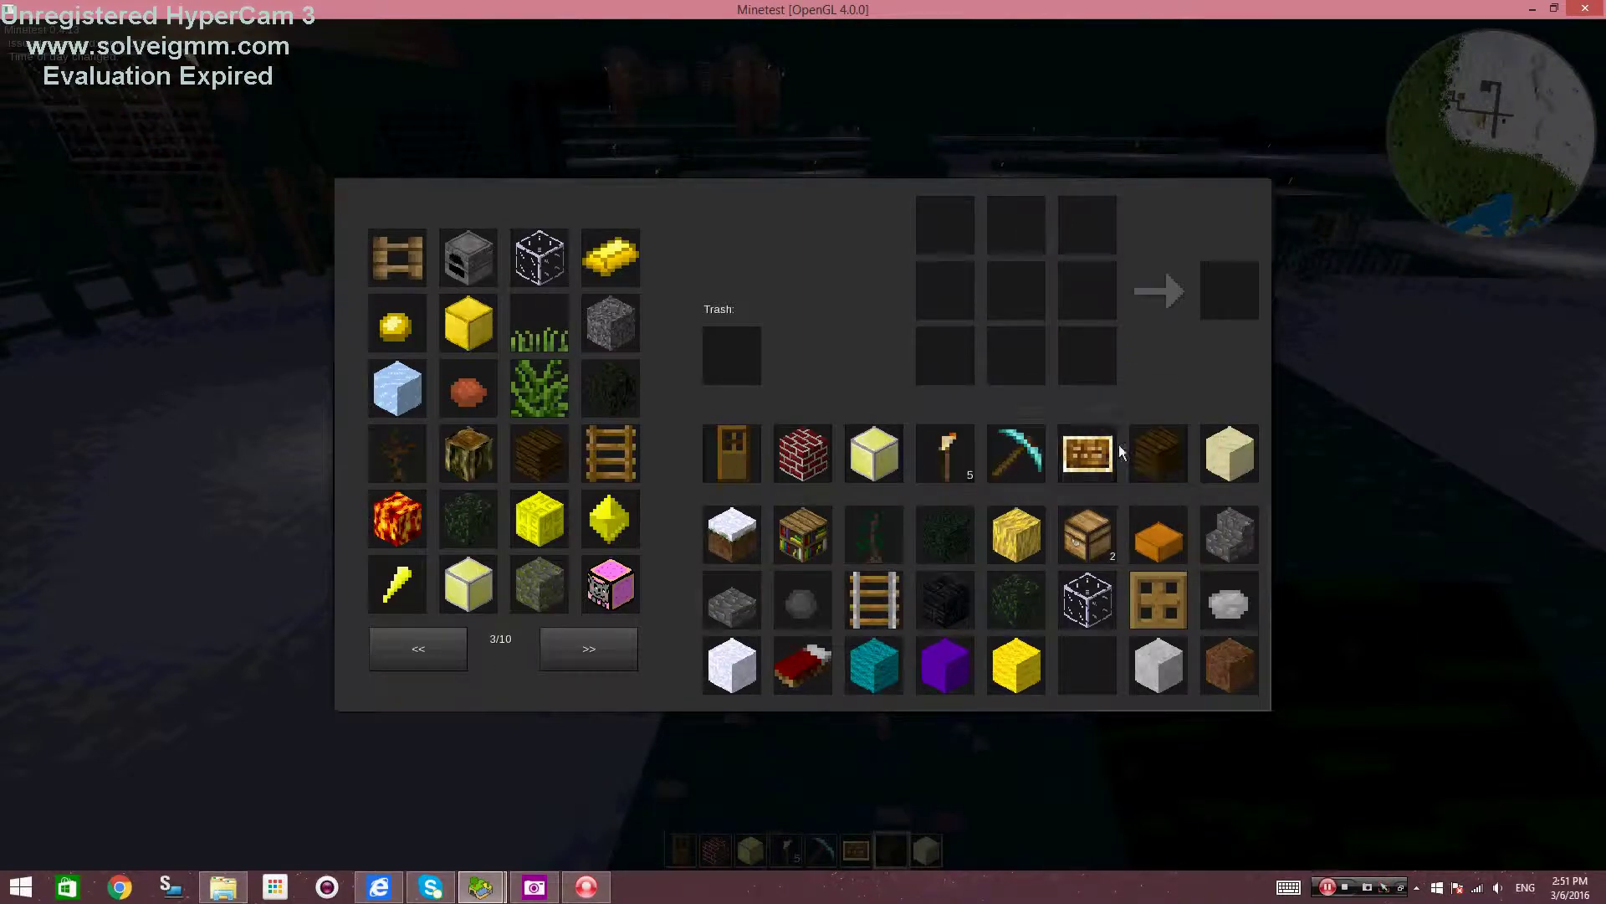
# Add a Wooden Fence to the last hotbar slot and trash the torches and wooden door.
pyautogui.click(425, 654)
pyautogui.click(398, 257)
pyautogui.click(1232, 454)
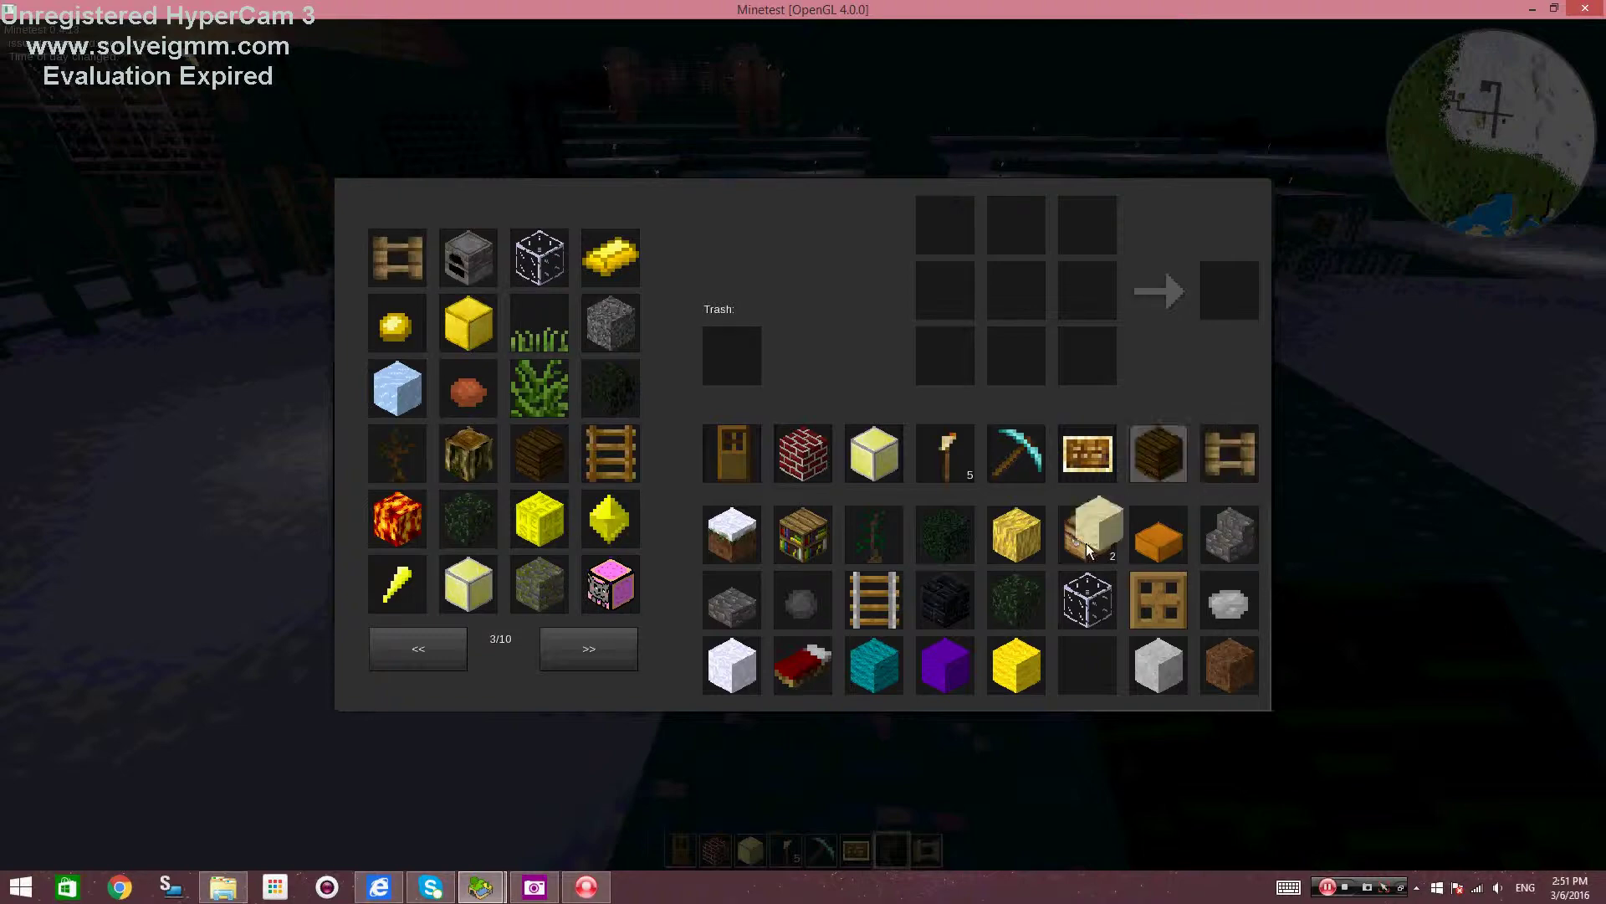
pyautogui.click(734, 355)
pyautogui.click(733, 451)
pyautogui.click(735, 356)
pyautogui.click(805, 457)
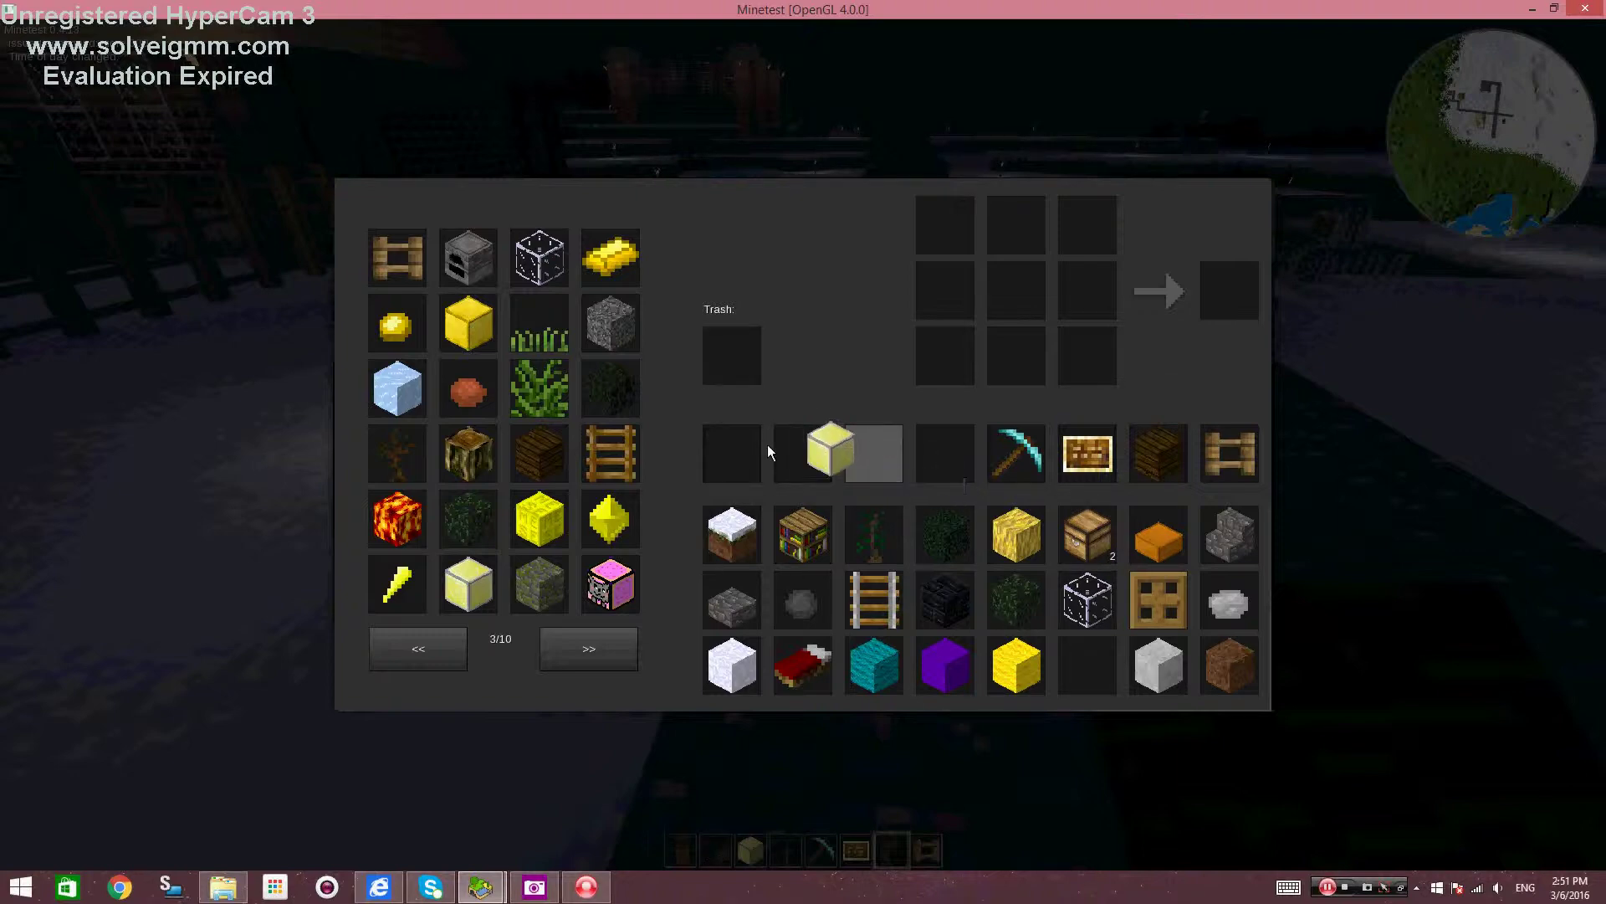
# Put fence, pickaxe and sign in hotbar slots 2–4, trash the planks, then close the inventory.
pyautogui.click(1214, 457)
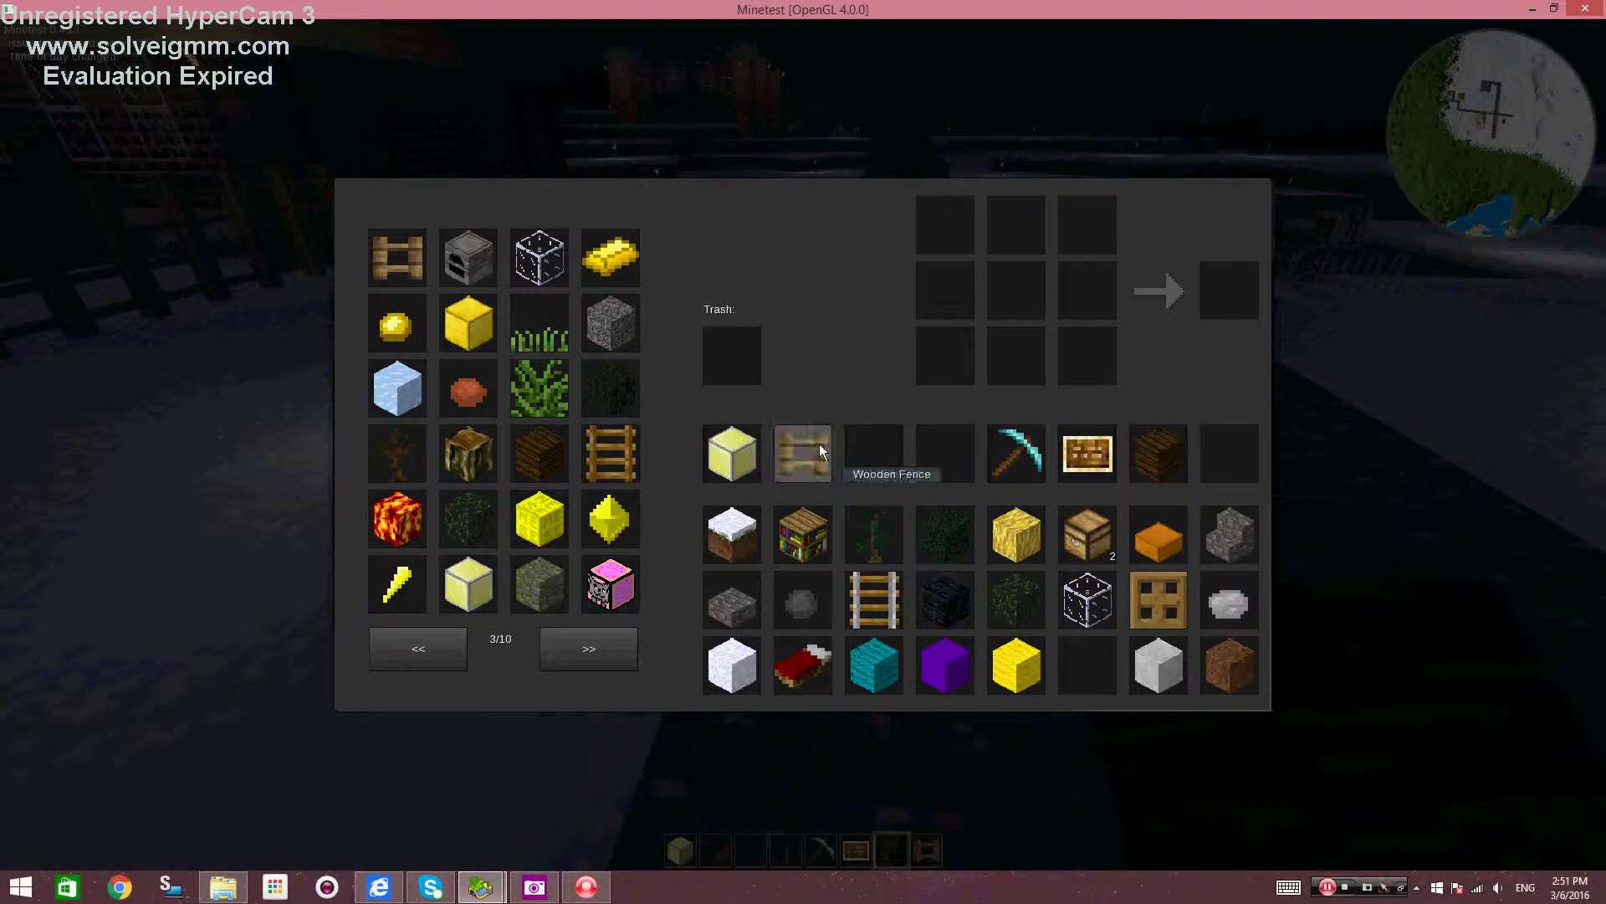
pyautogui.click(805, 454)
pyautogui.click(1037, 462)
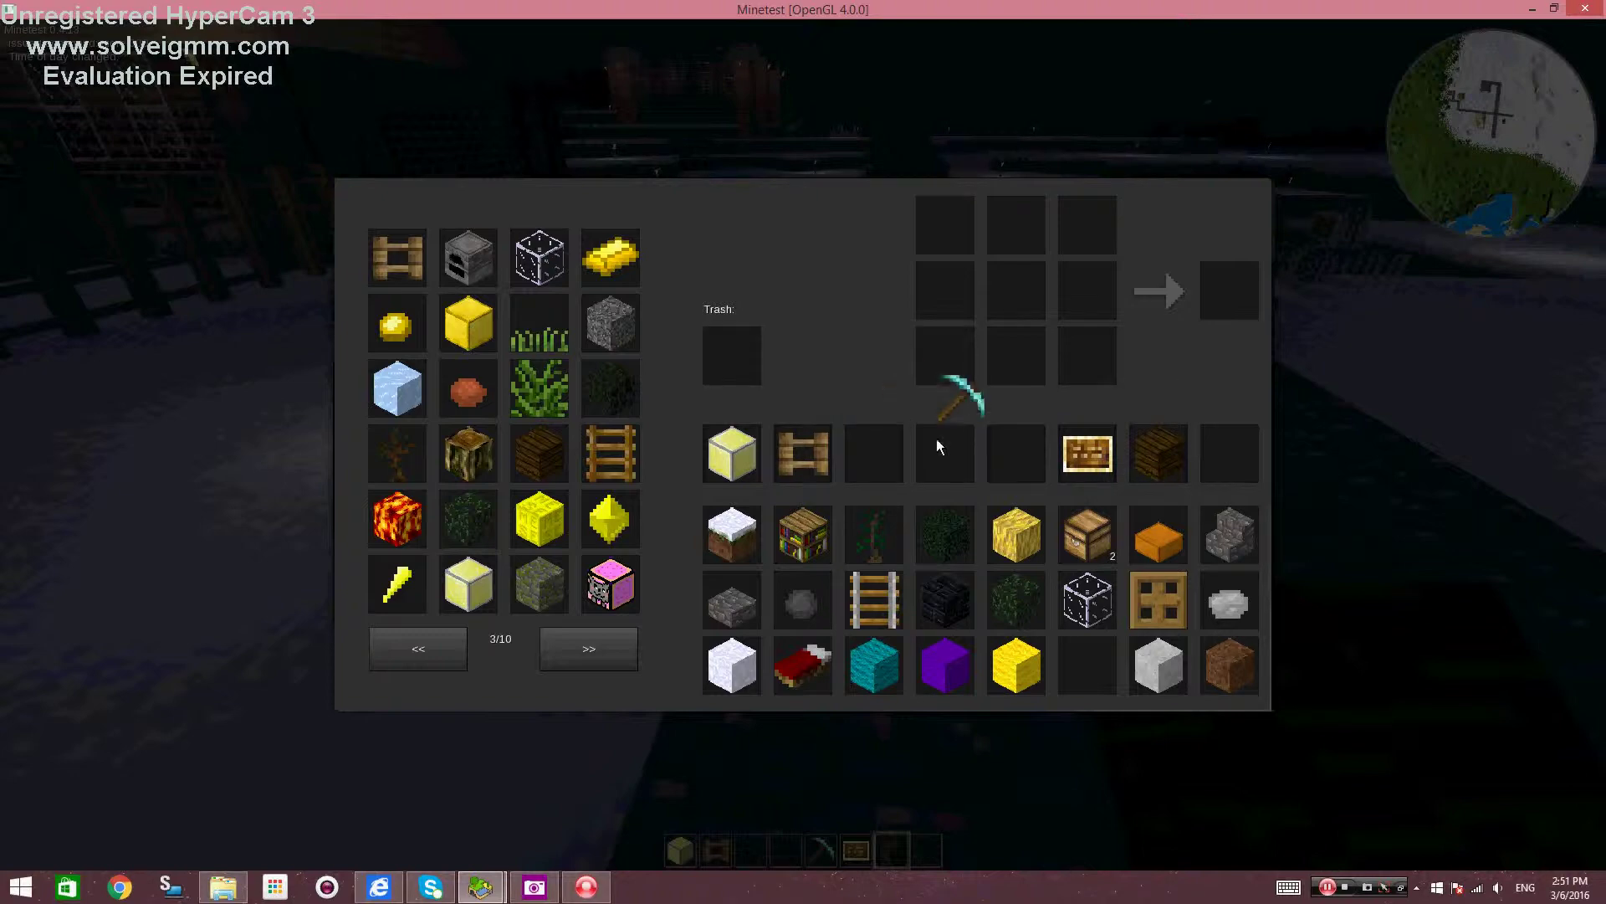
pyautogui.click(1088, 454)
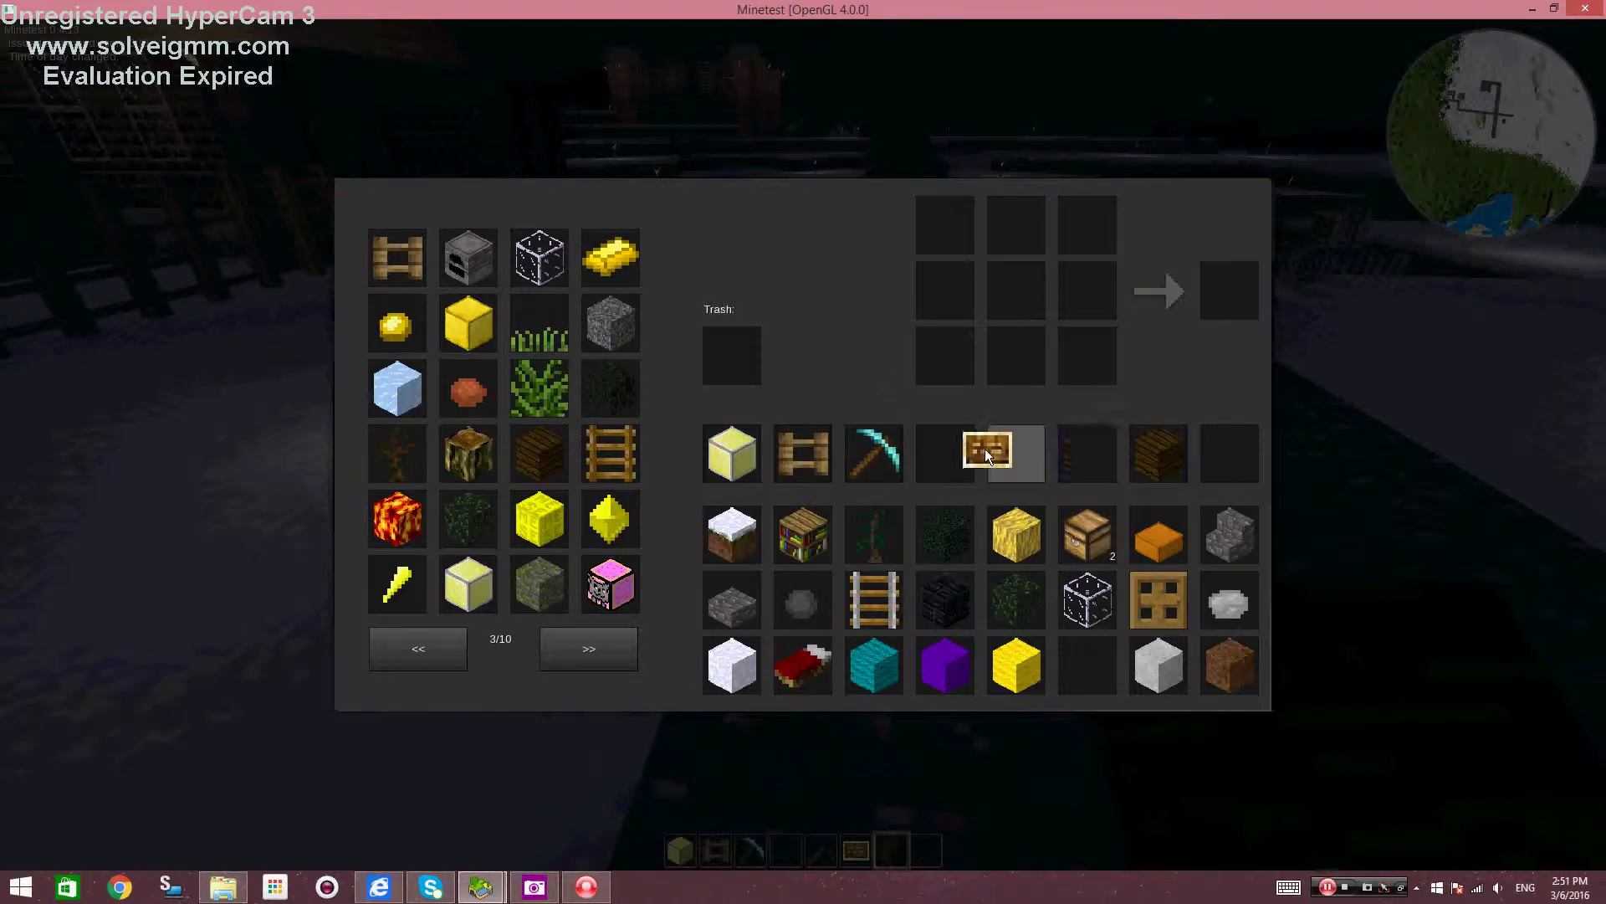
pyautogui.click(944, 453)
pyautogui.click(1166, 463)
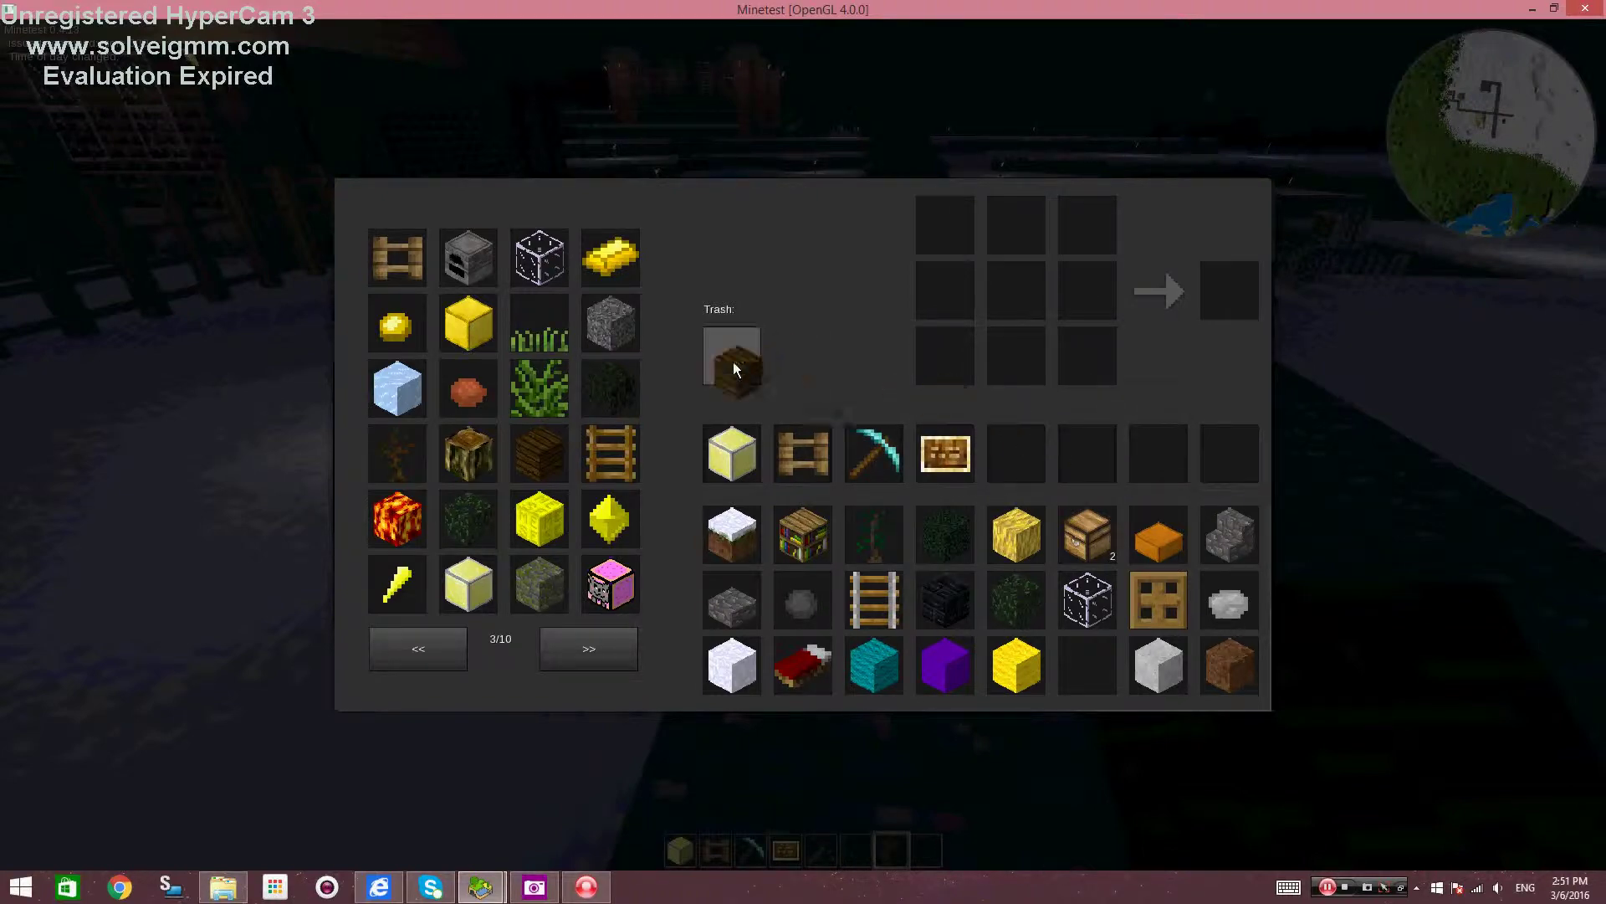
pyautogui.click(732, 363)
pyautogui.press('i')
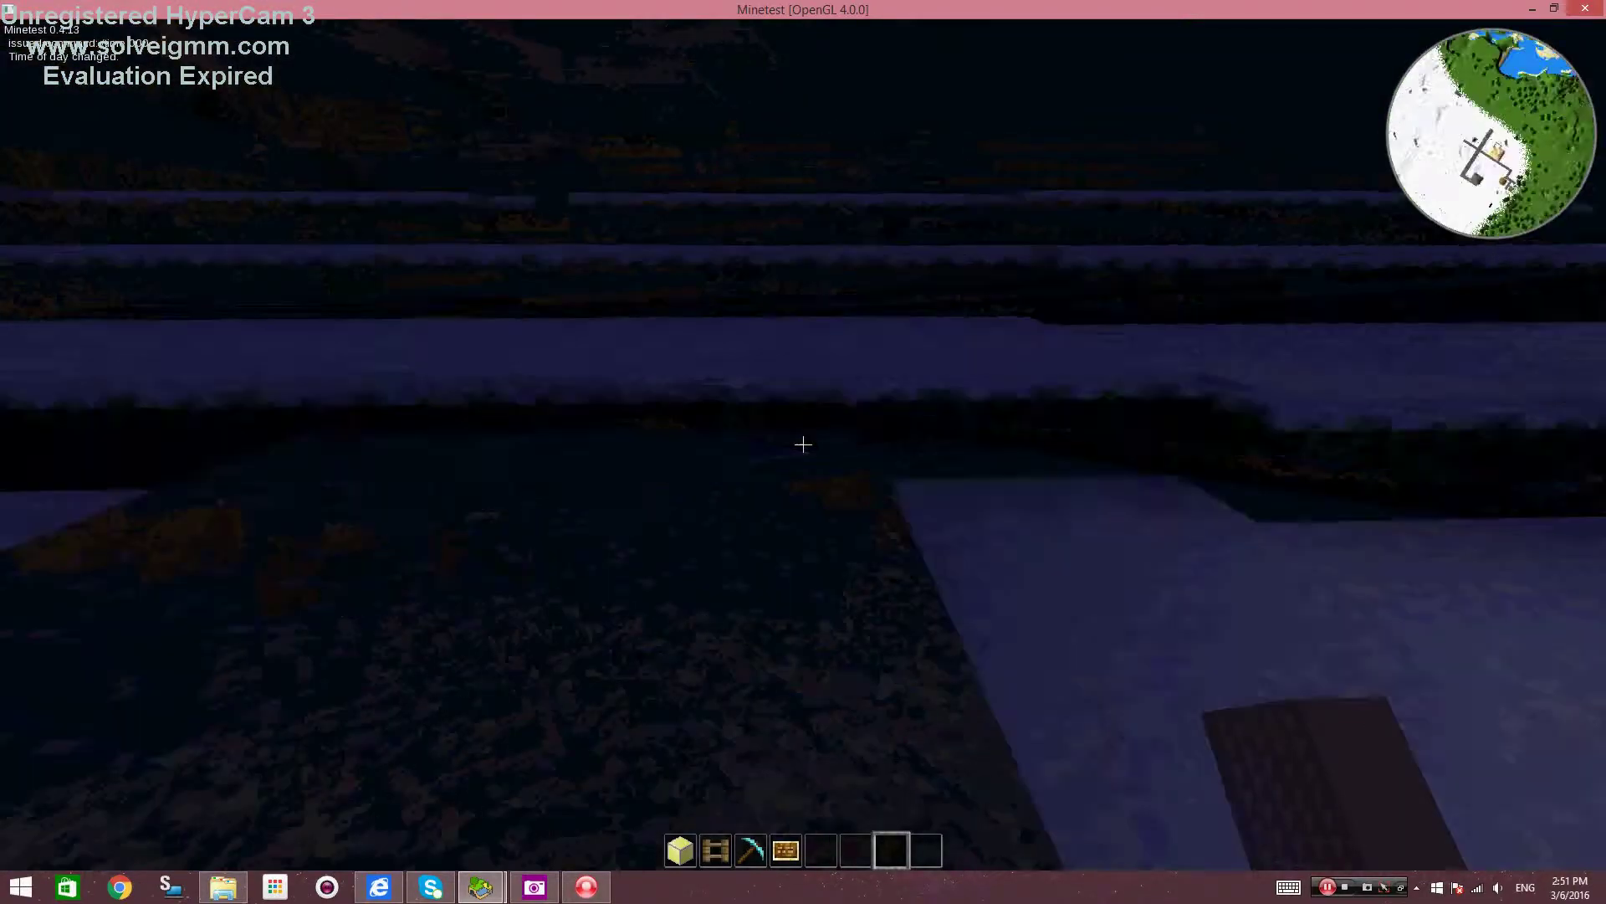
# Fly up and out over the village and across the dark snowfields.
pyautogui.press('k')
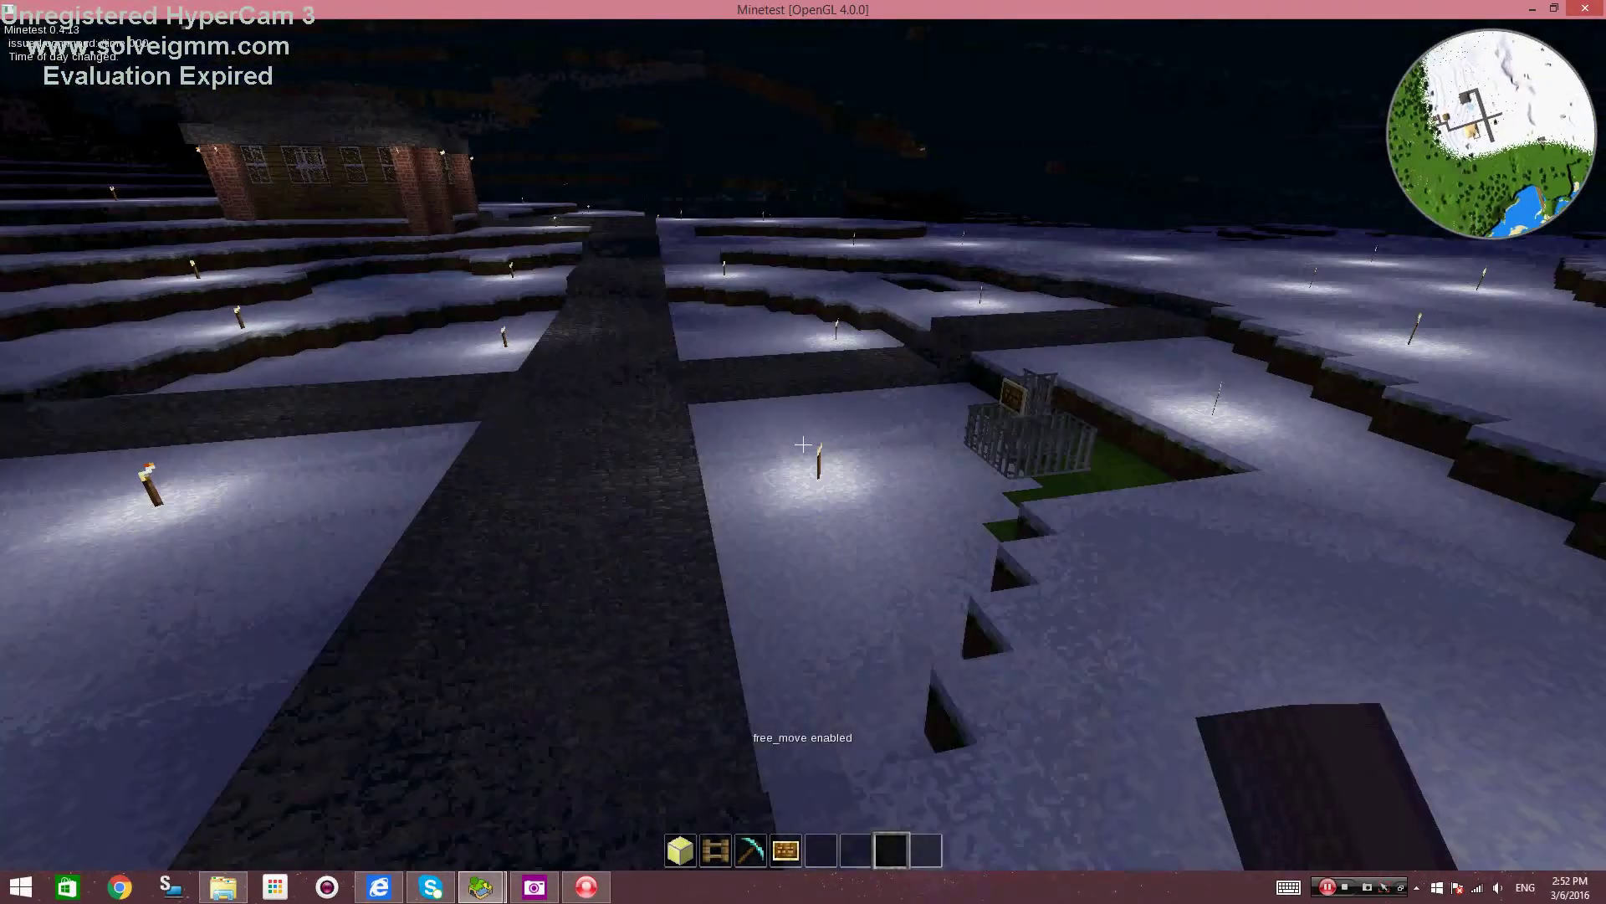
pyautogui.press('space')
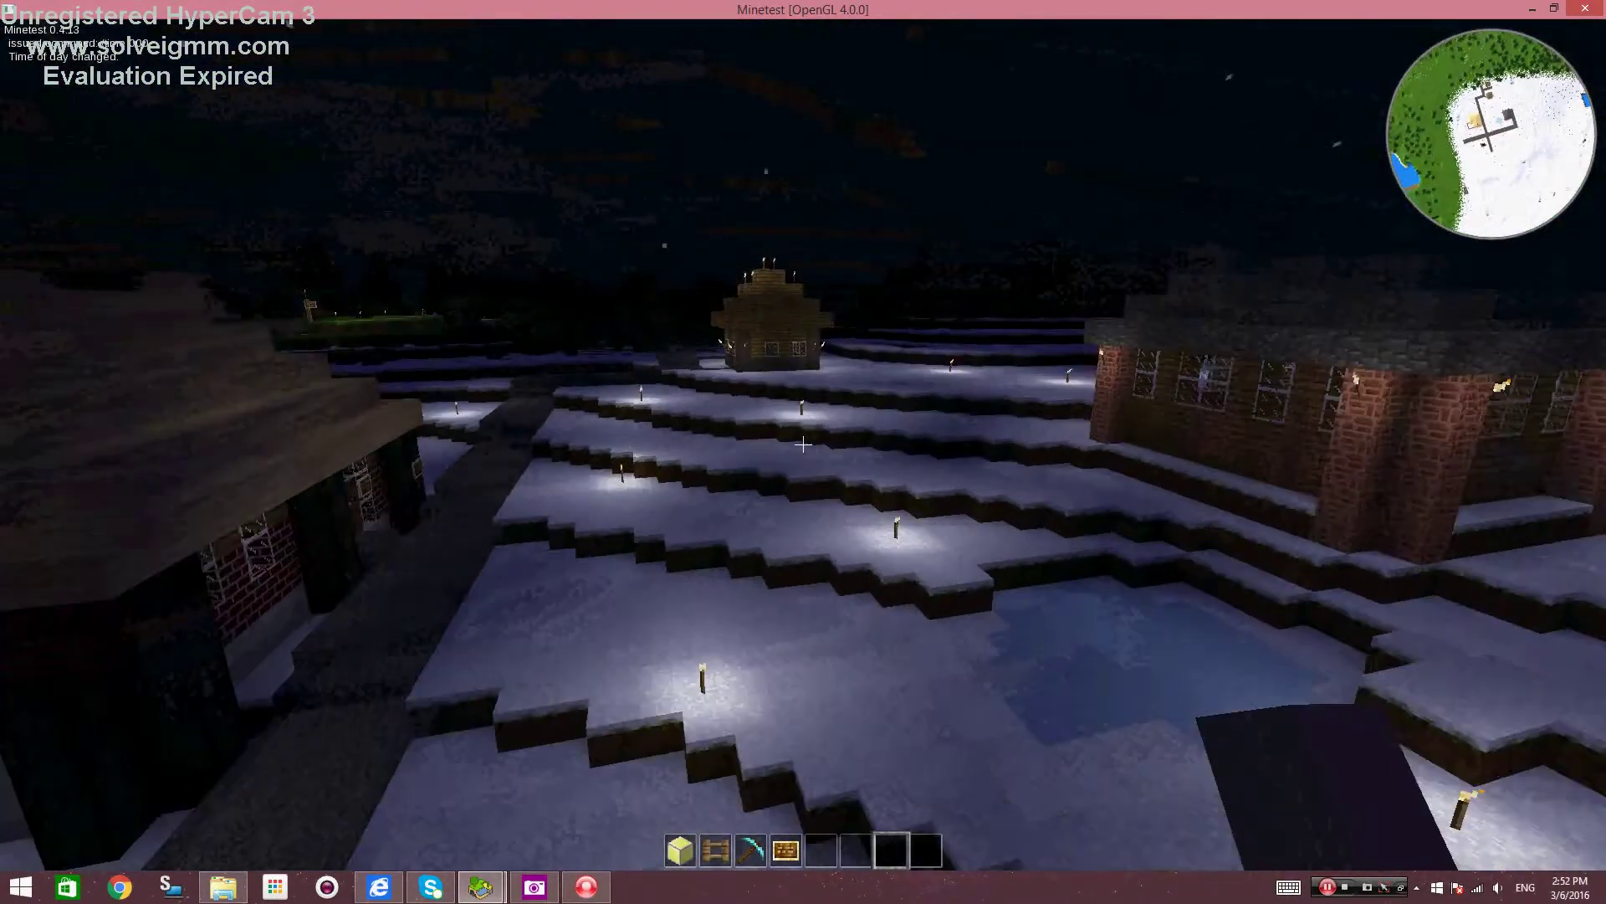
pyautogui.press('w')
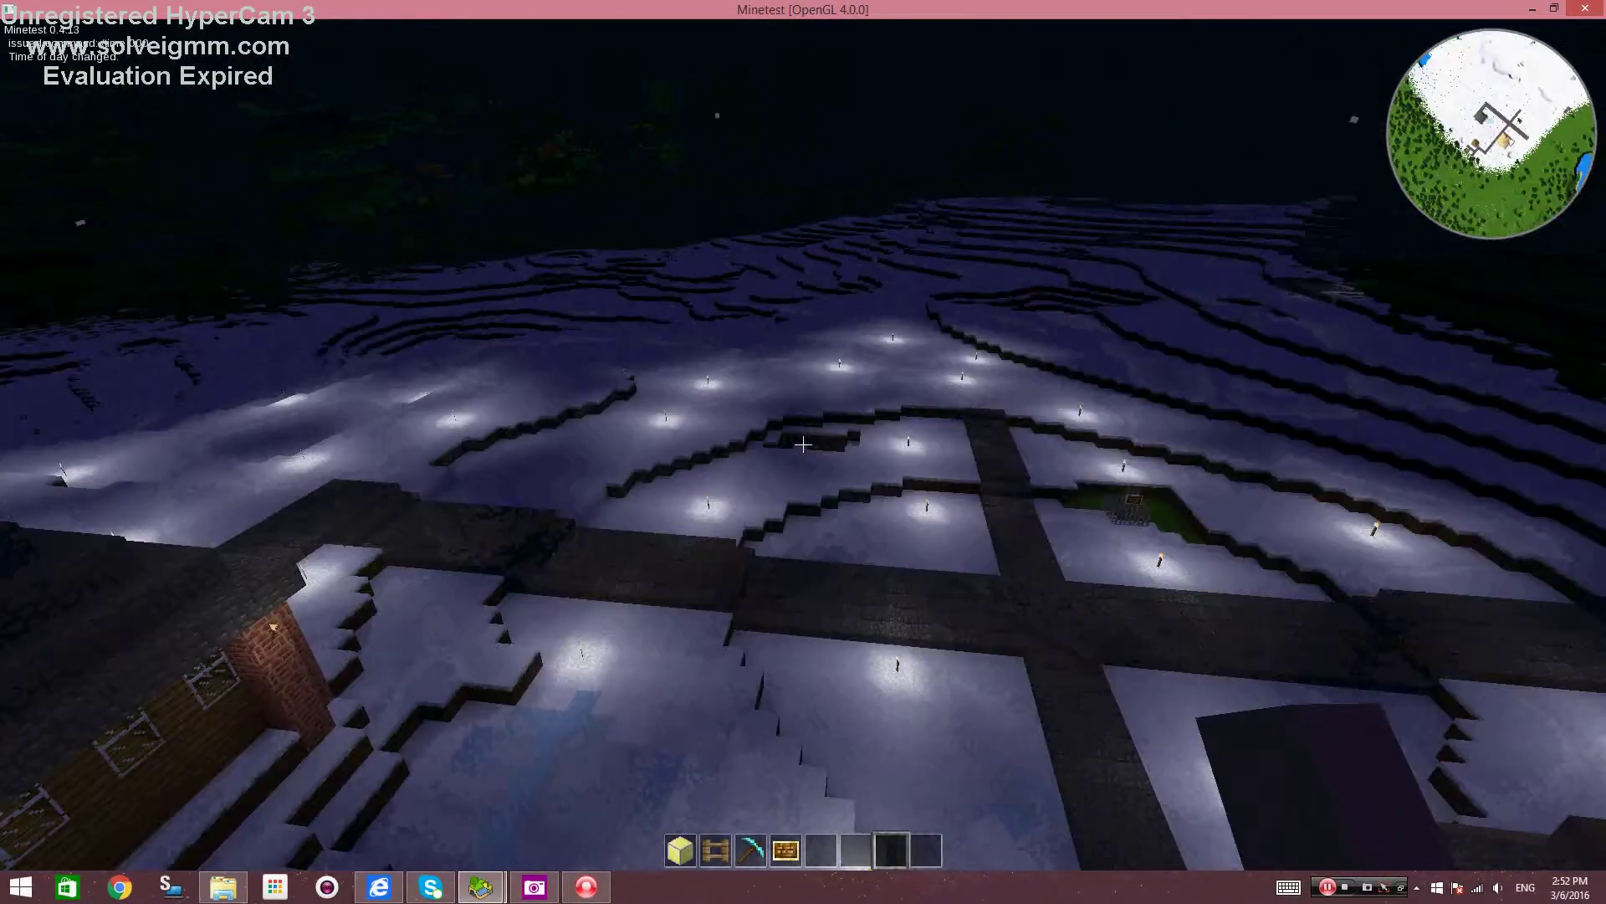
pyautogui.press('w')
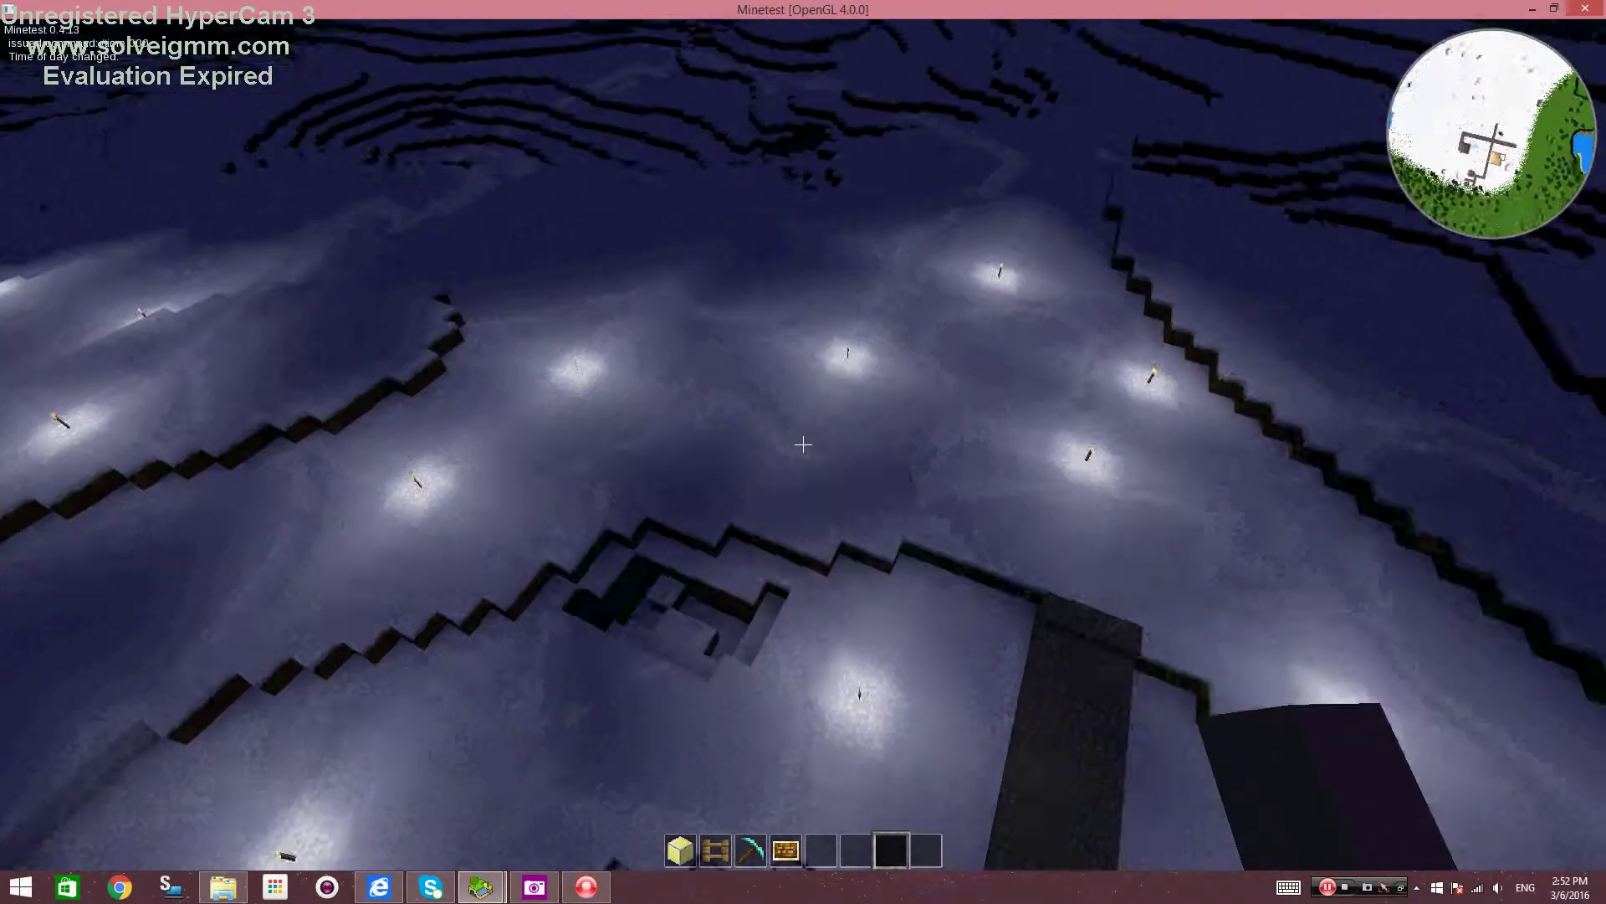
pyautogui.press('w')
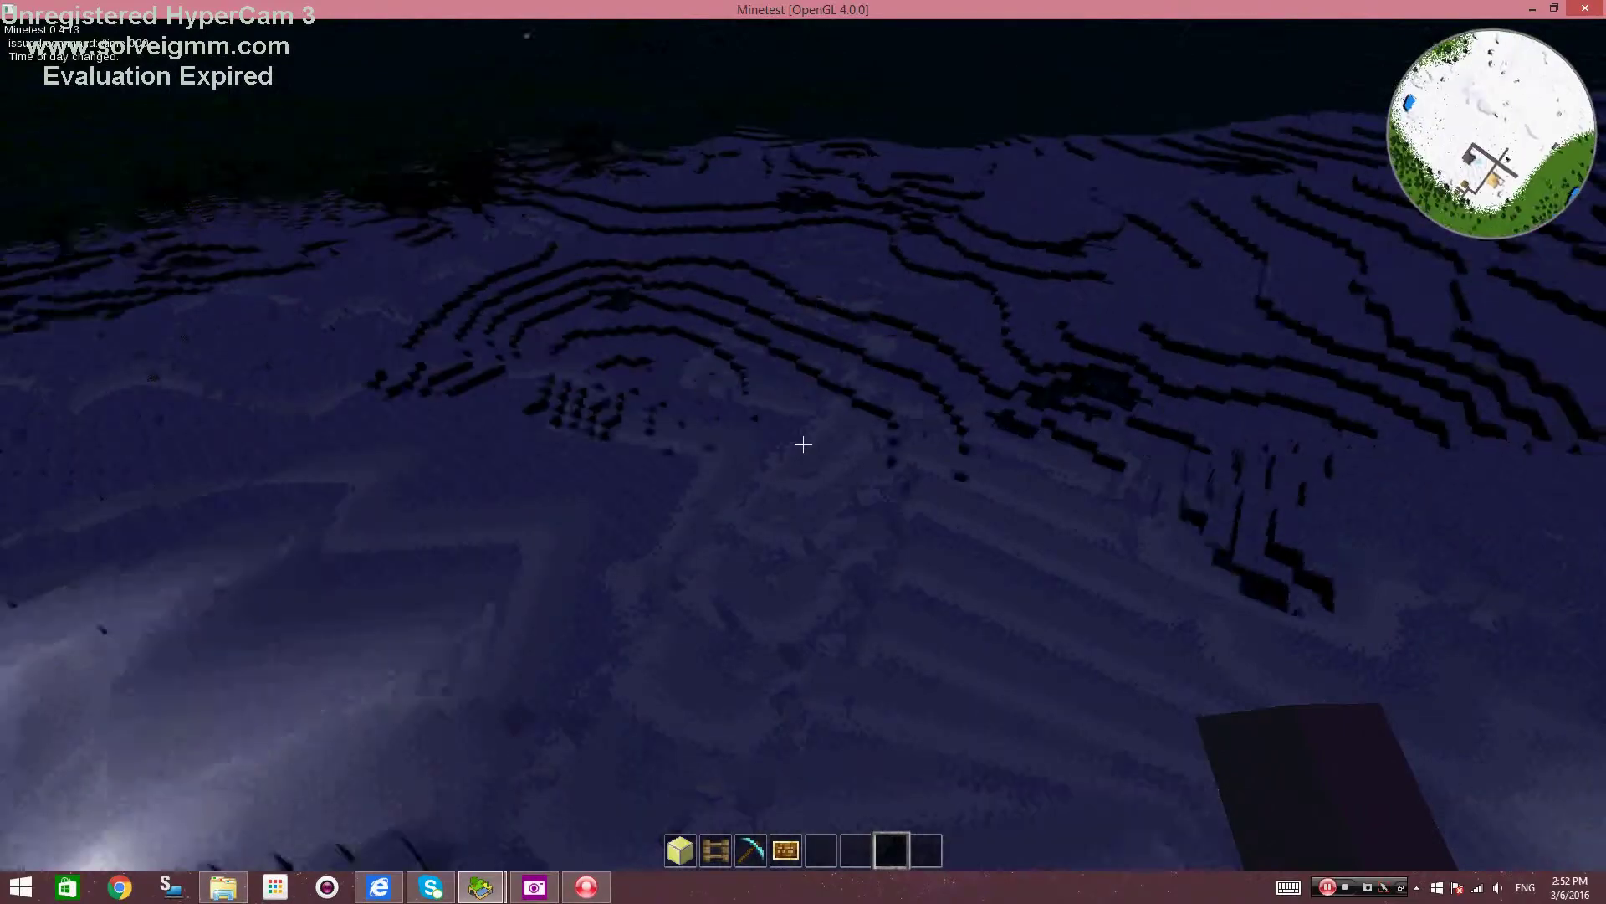
pyautogui.press('w')
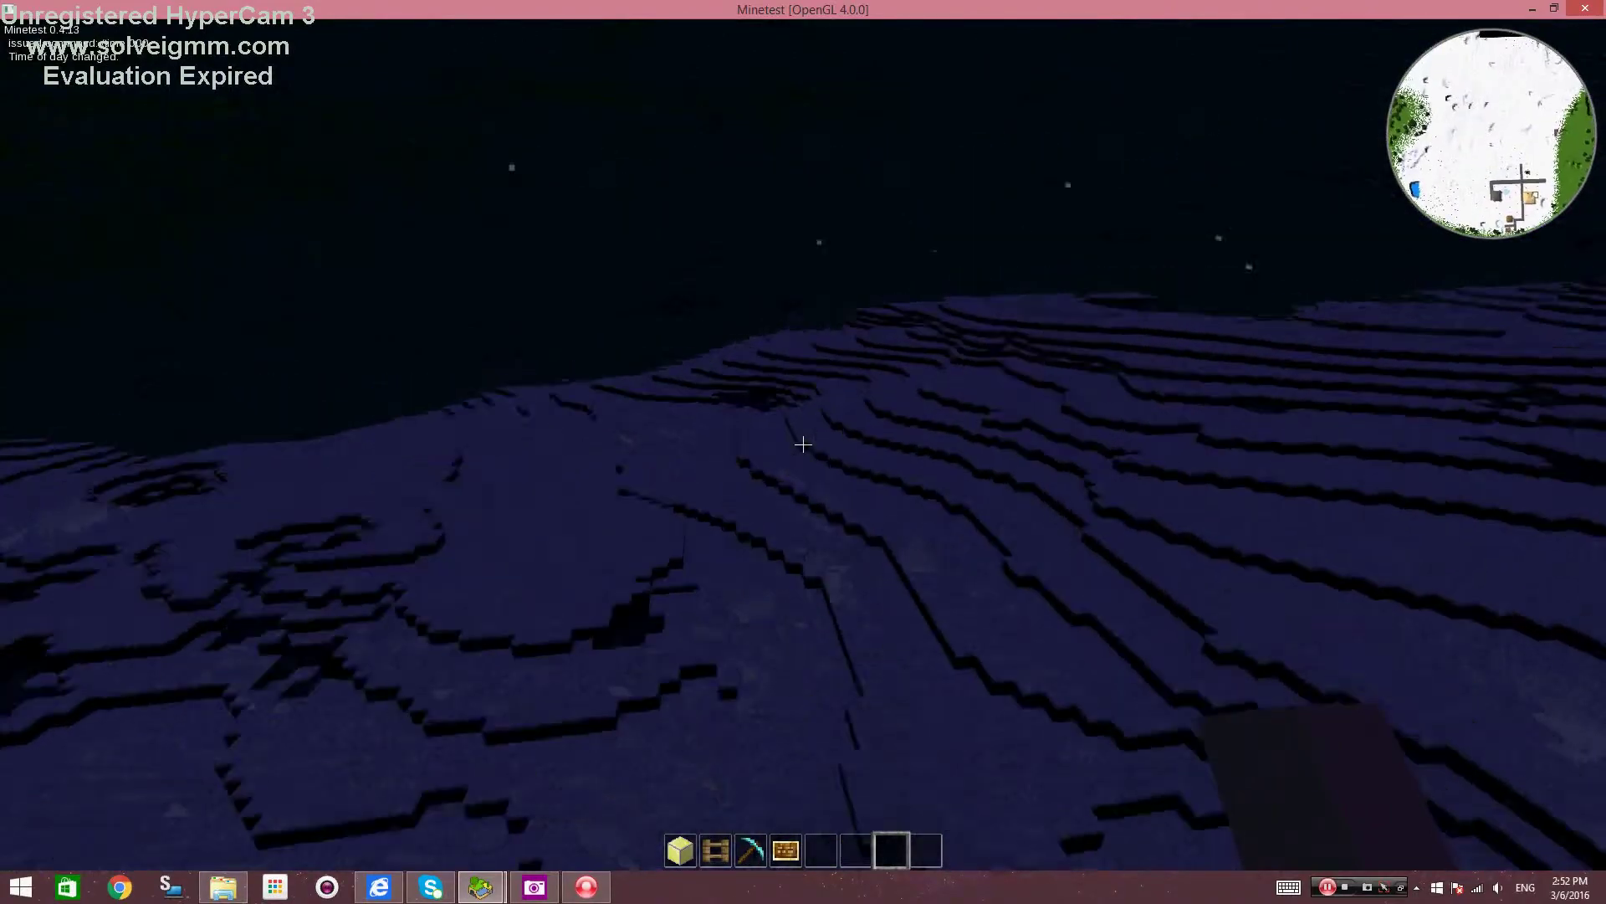
pyautogui.press('w')
pyautogui.press('w')
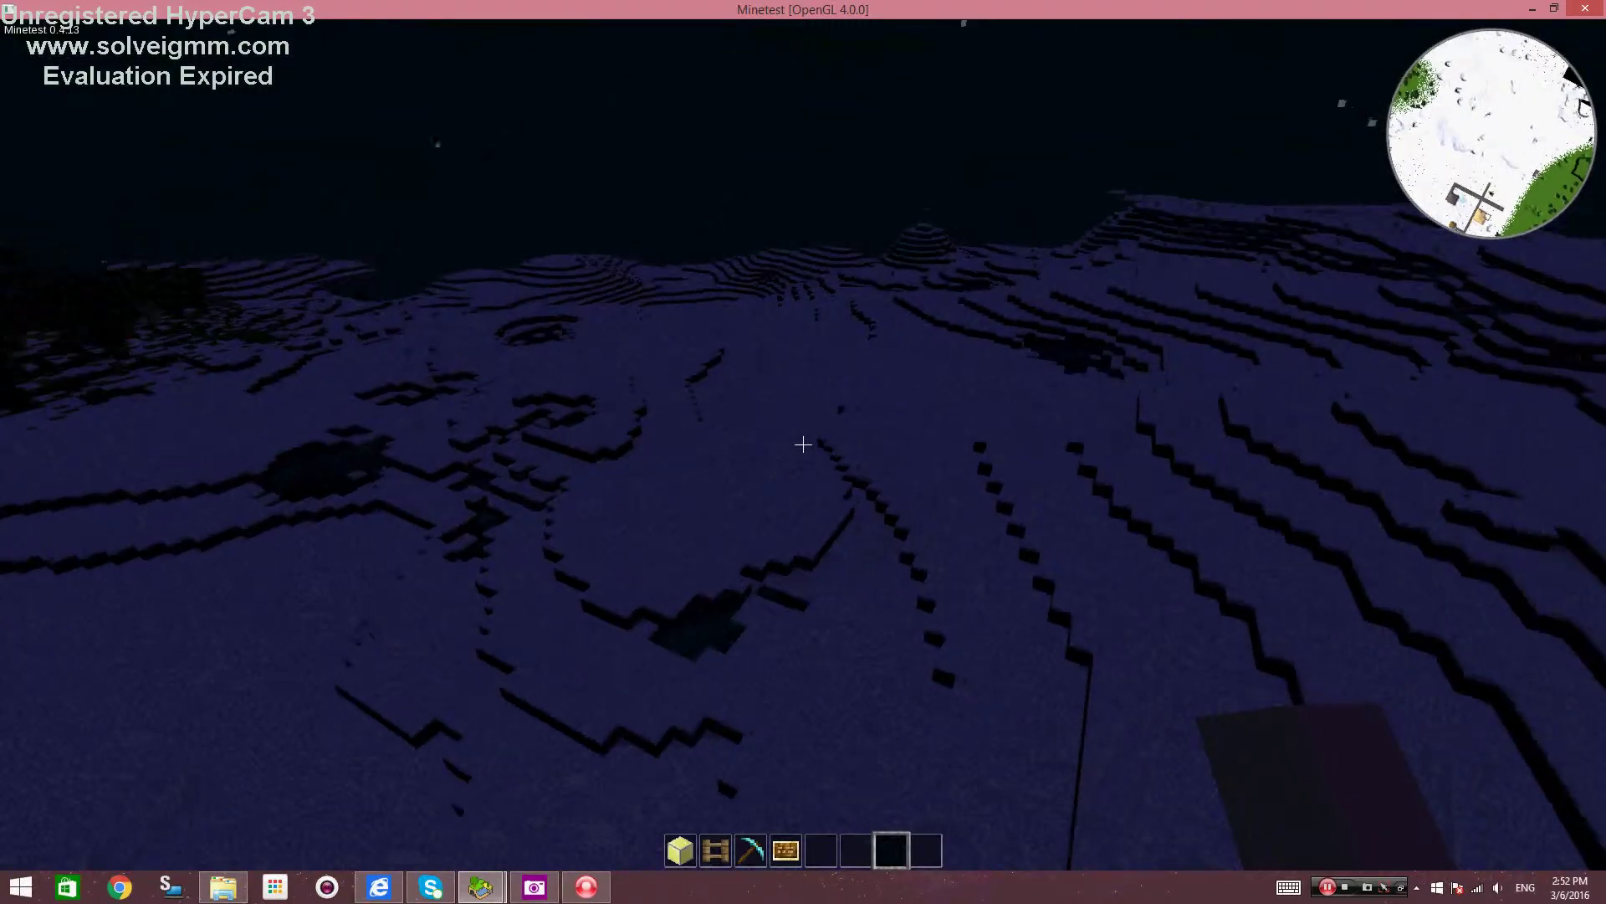
# Return to the lit village, land on the plaza, and walk to the street's edge.
pyautogui.press('w')
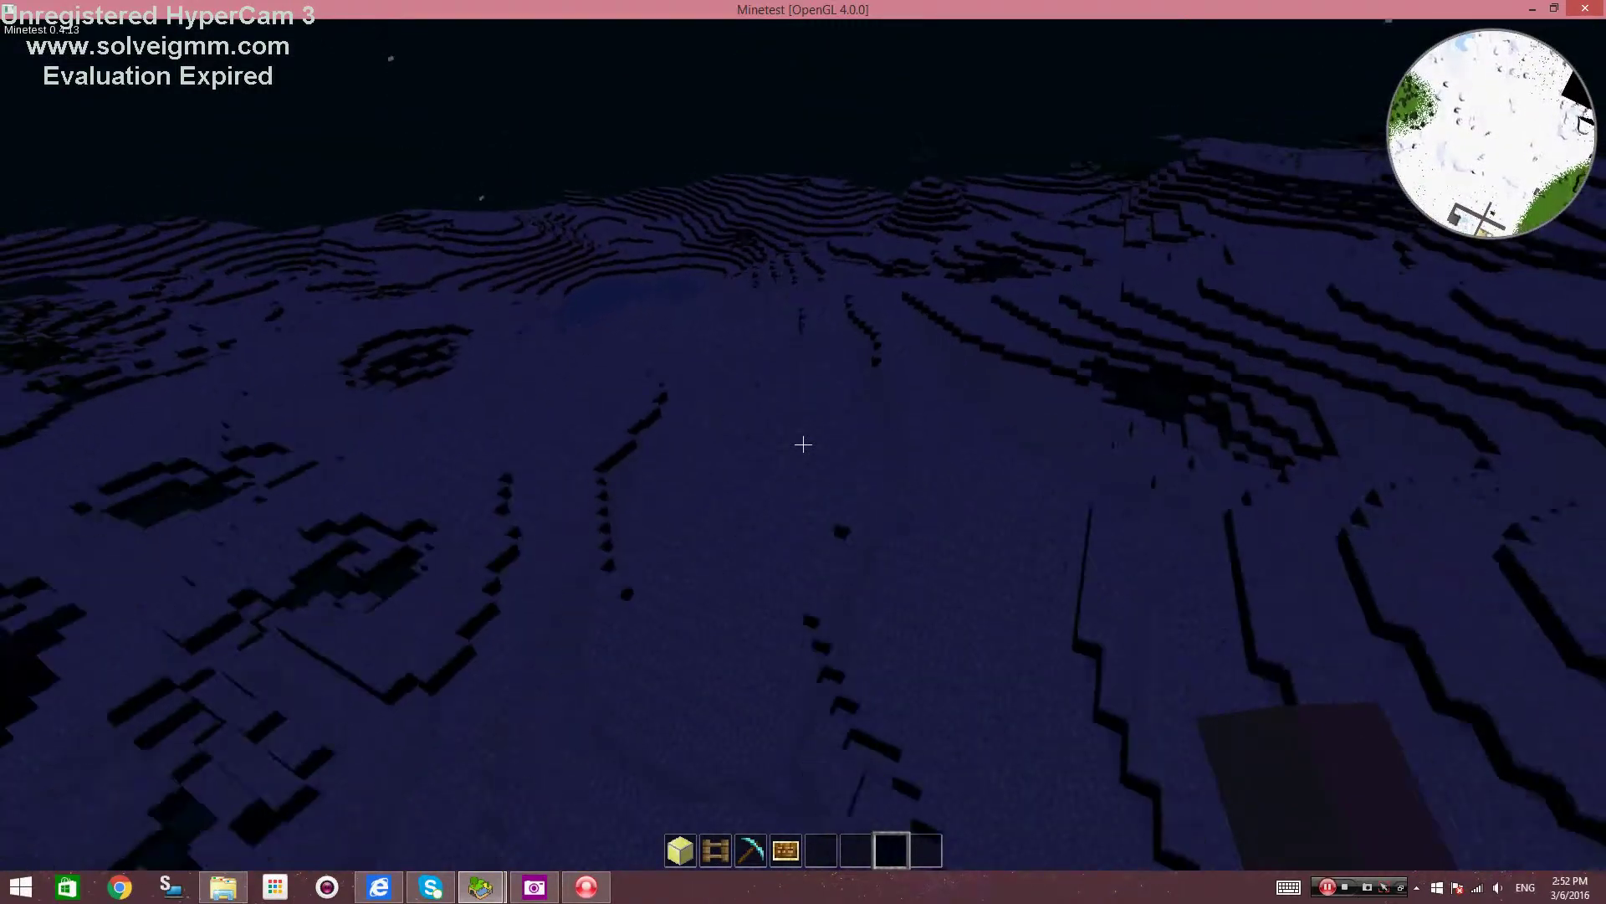
pyautogui.press('w')
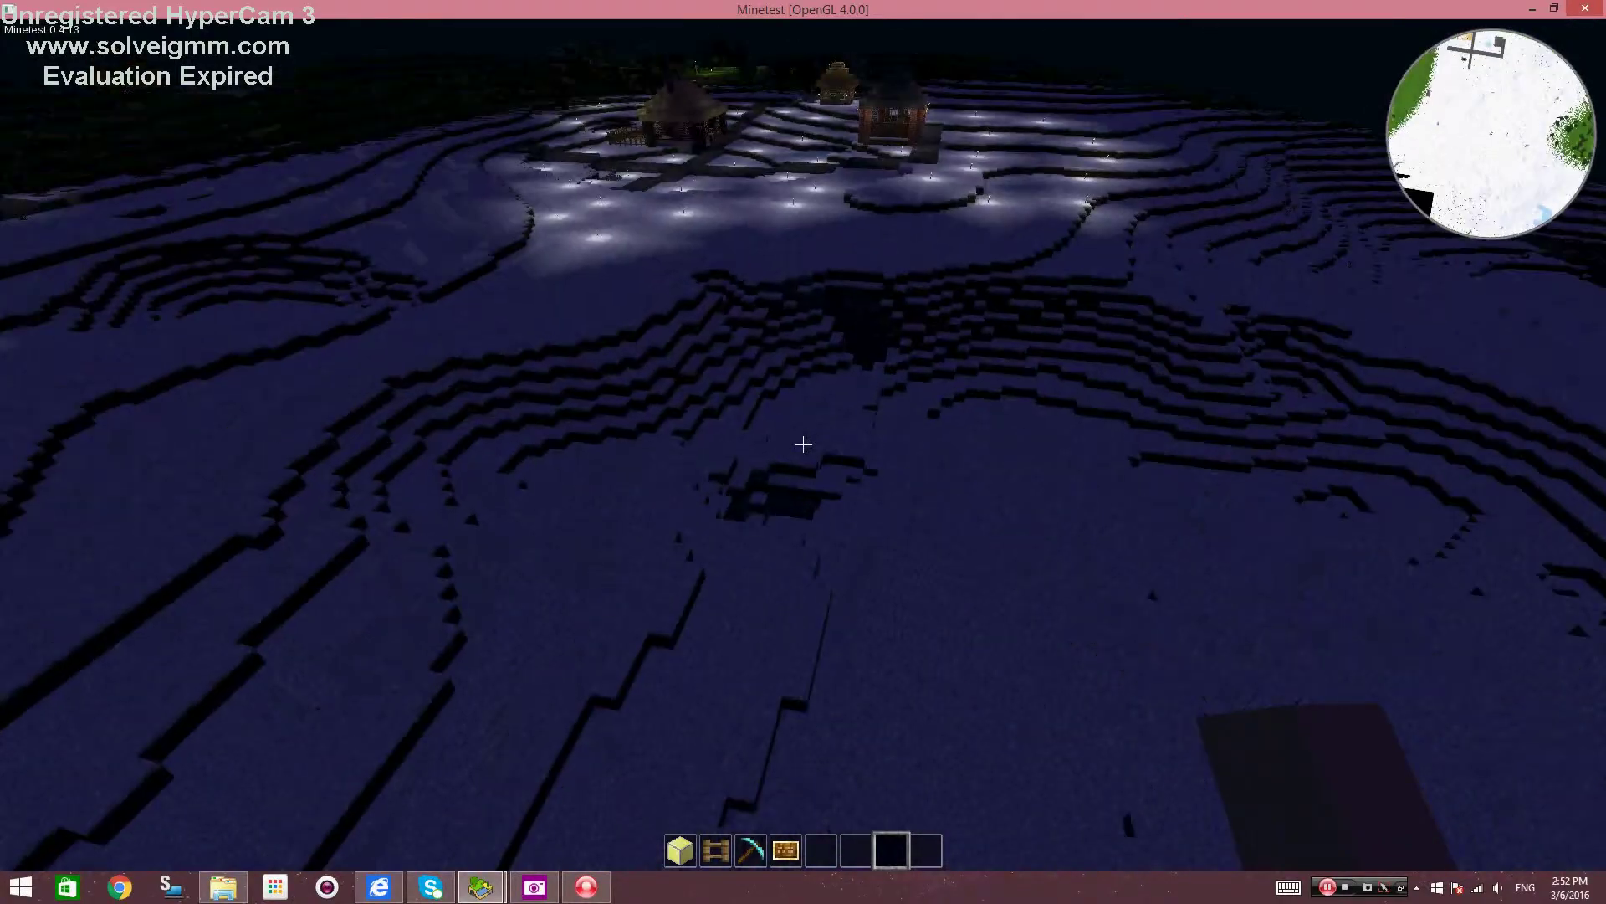
pyautogui.press('w')
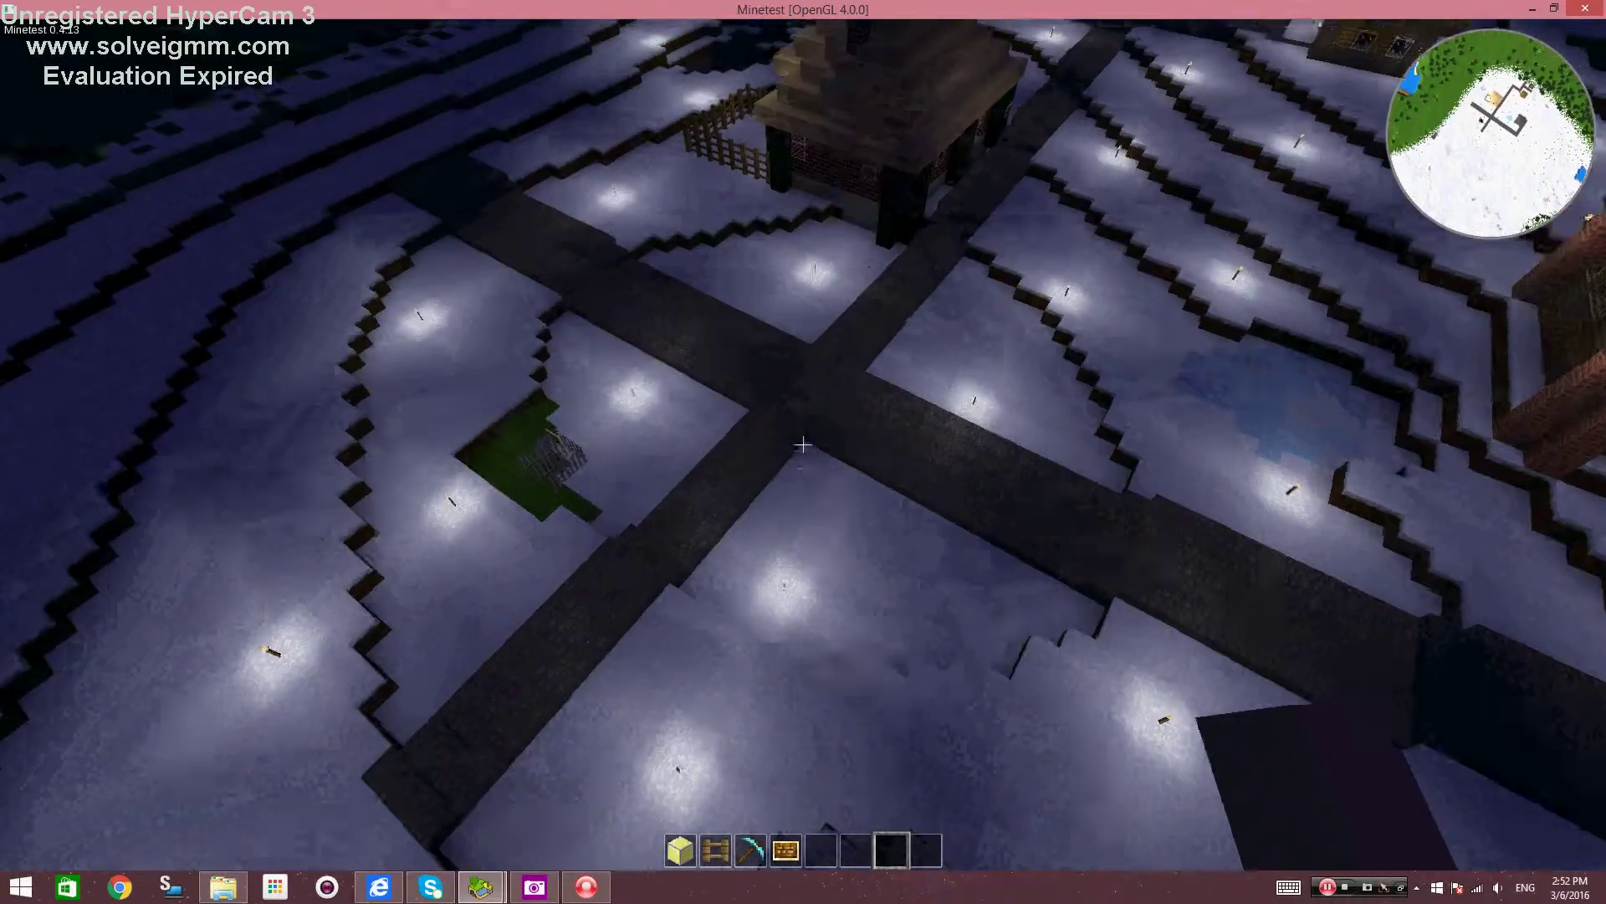
pyautogui.press('k')
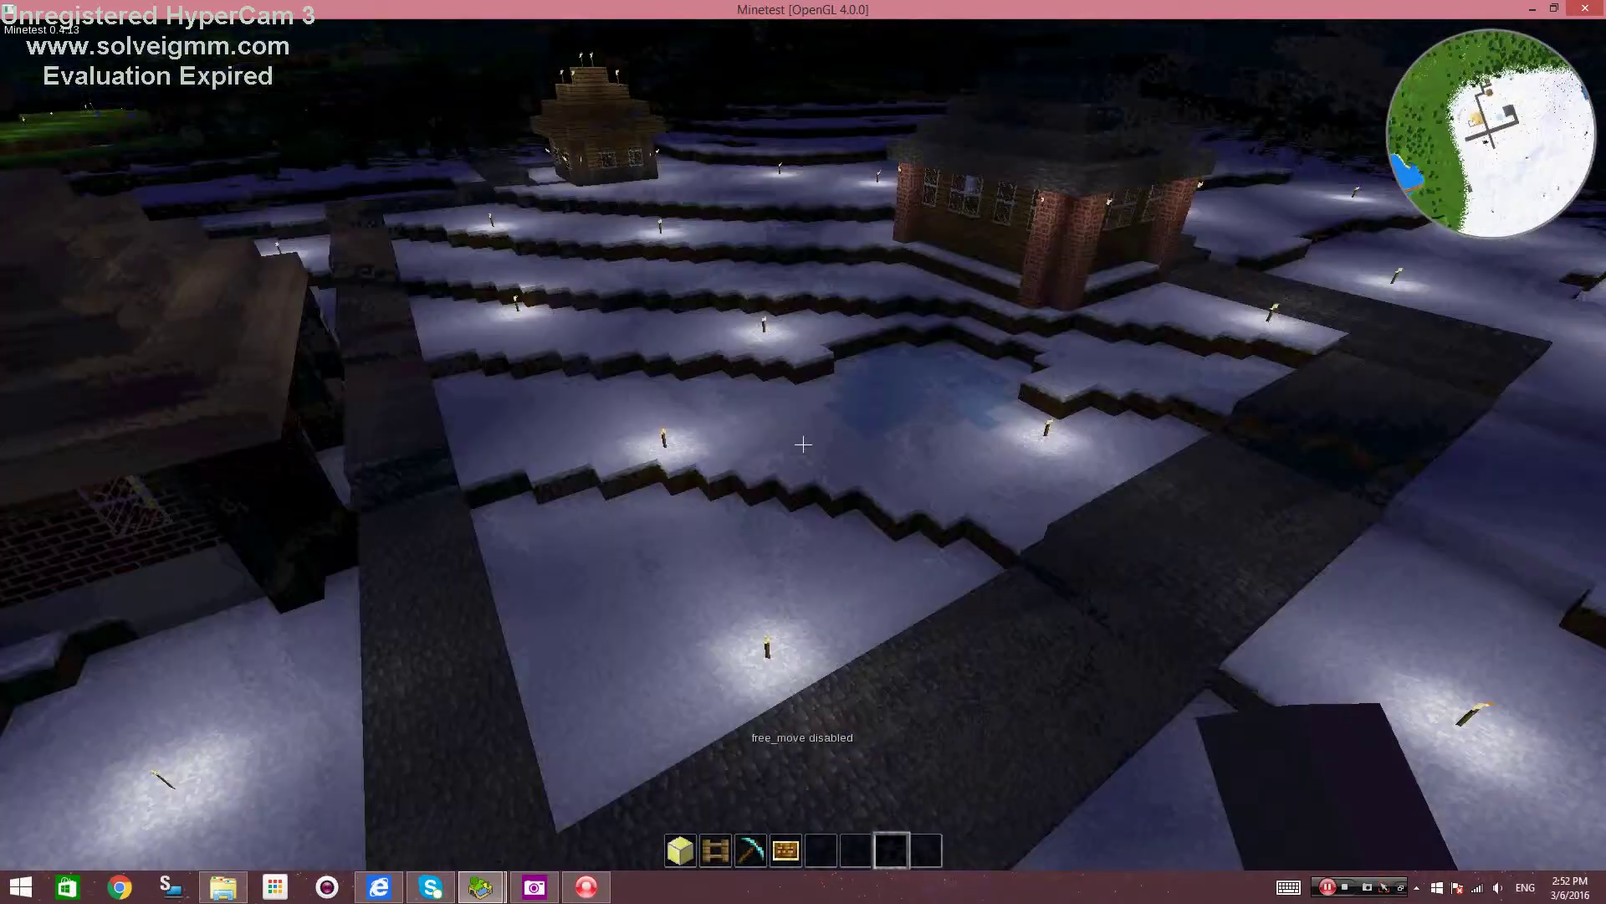
pyautogui.press('w')
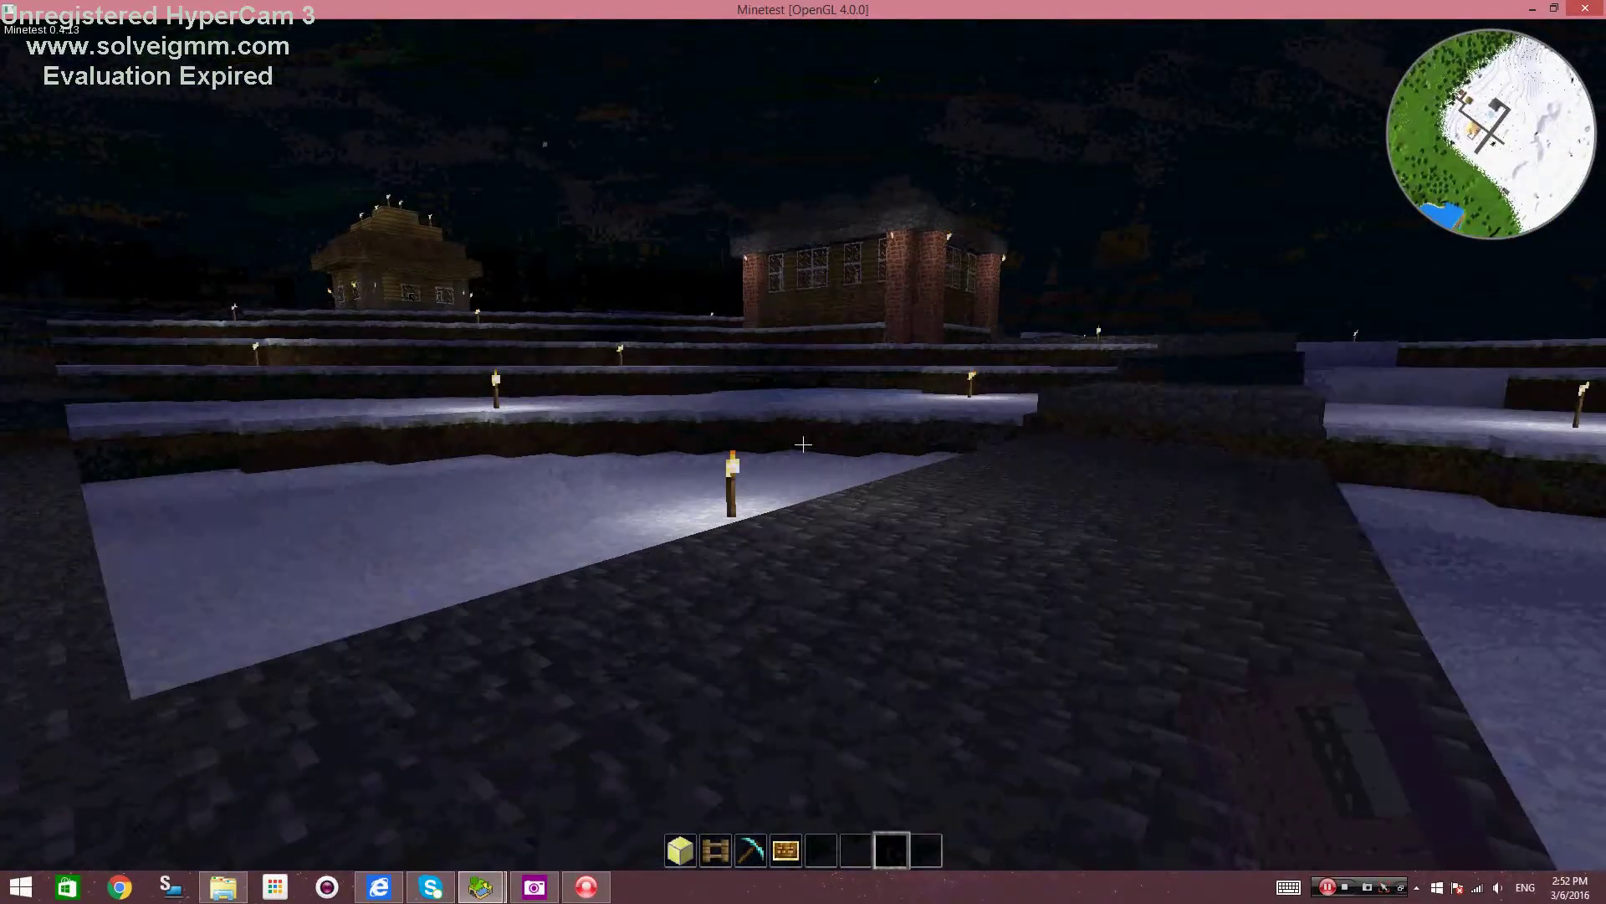
pyautogui.press('w')
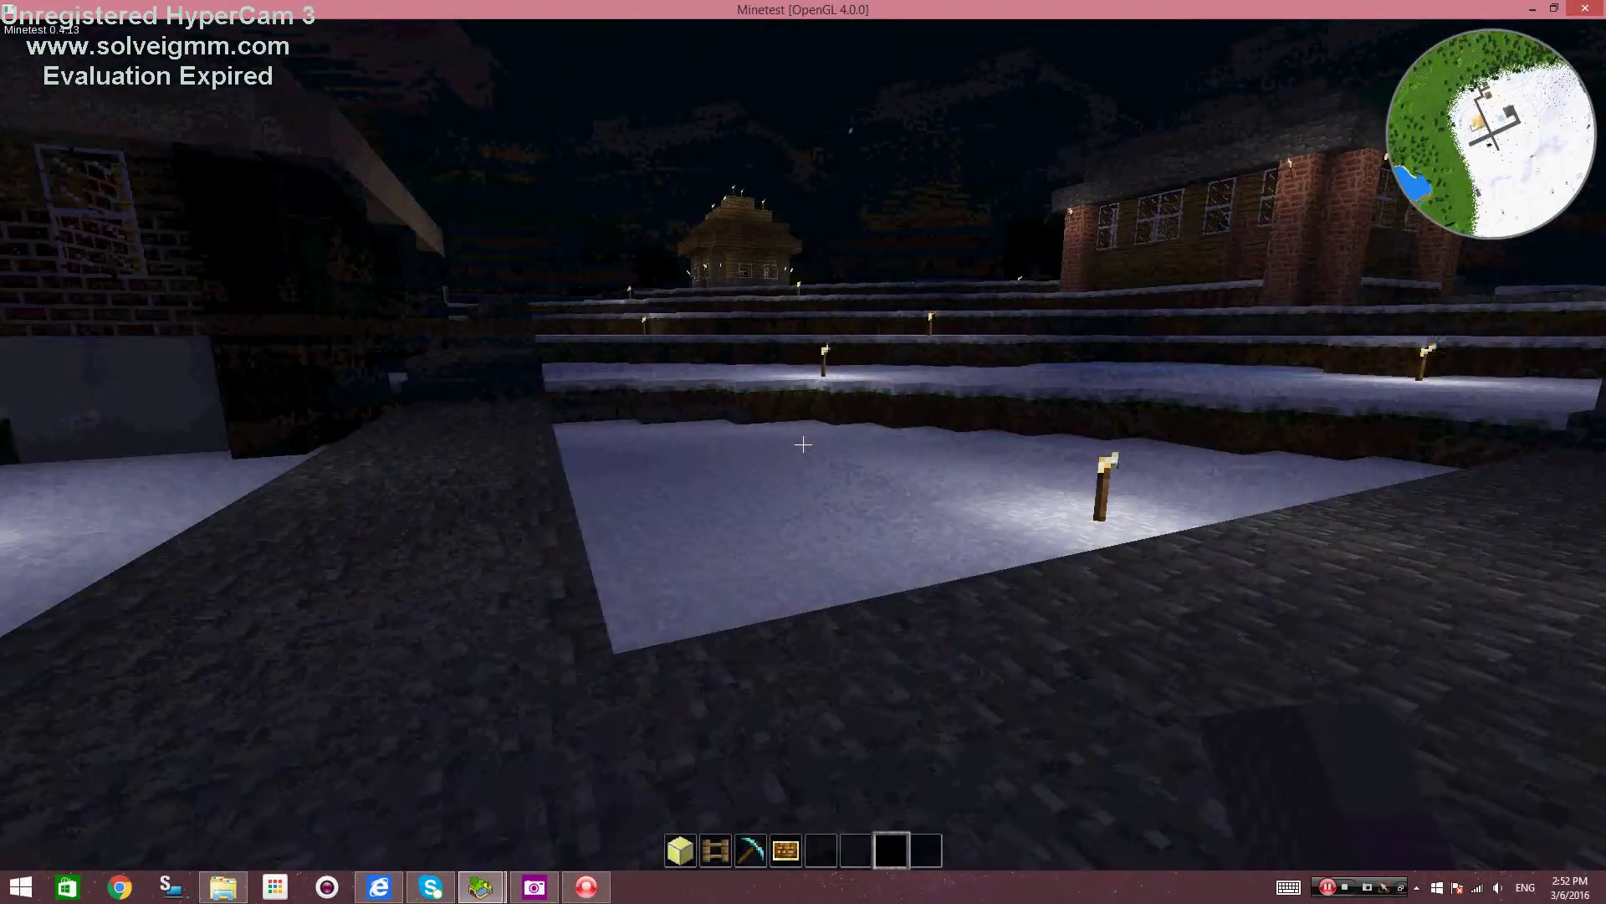
pyautogui.press('w')
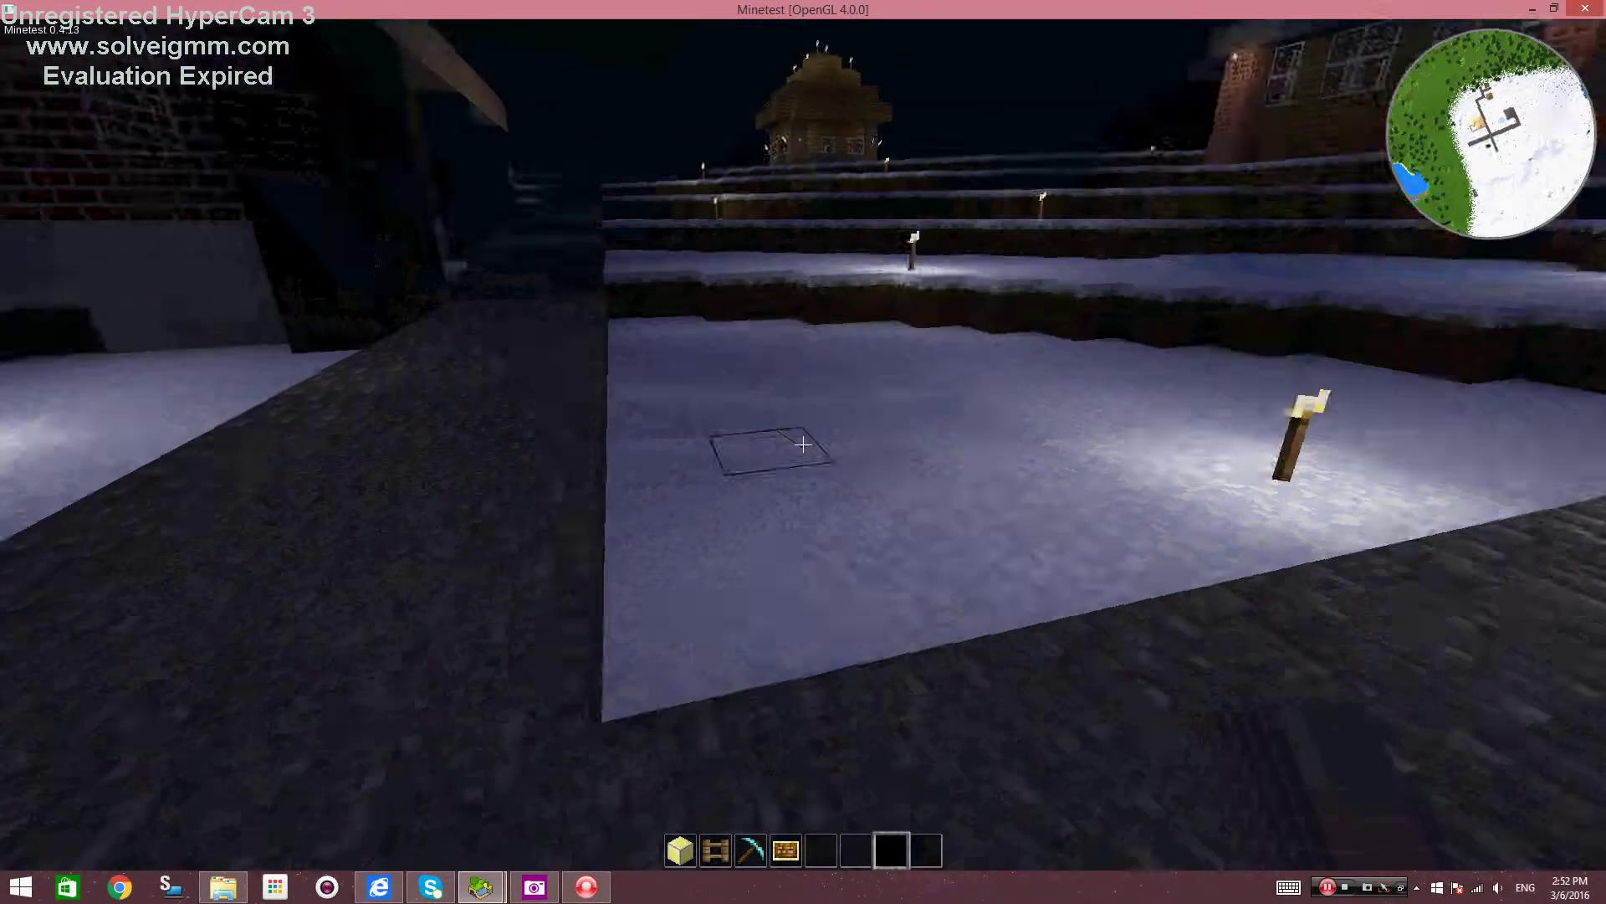
# Place the first wooden fence post on the snow beside the street.
pyautogui.click(803, 444)
pyautogui.press('i')
pyautogui.press('Escape')
pyautogui.press('4')
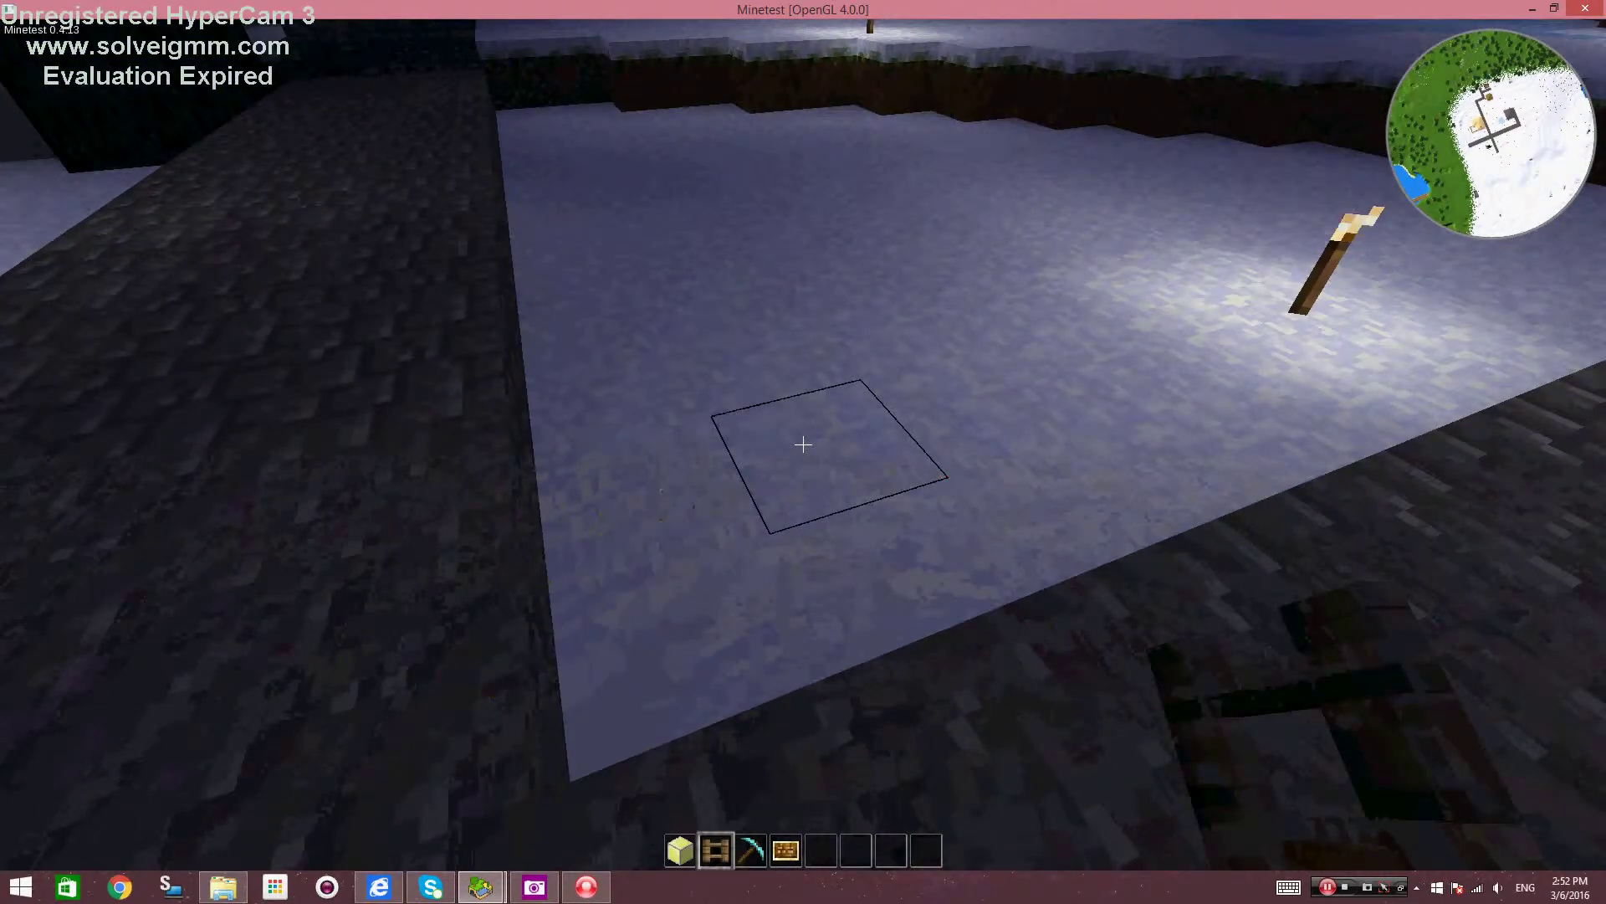
pyautogui.rightClick(804, 445)
pyautogui.press('space')
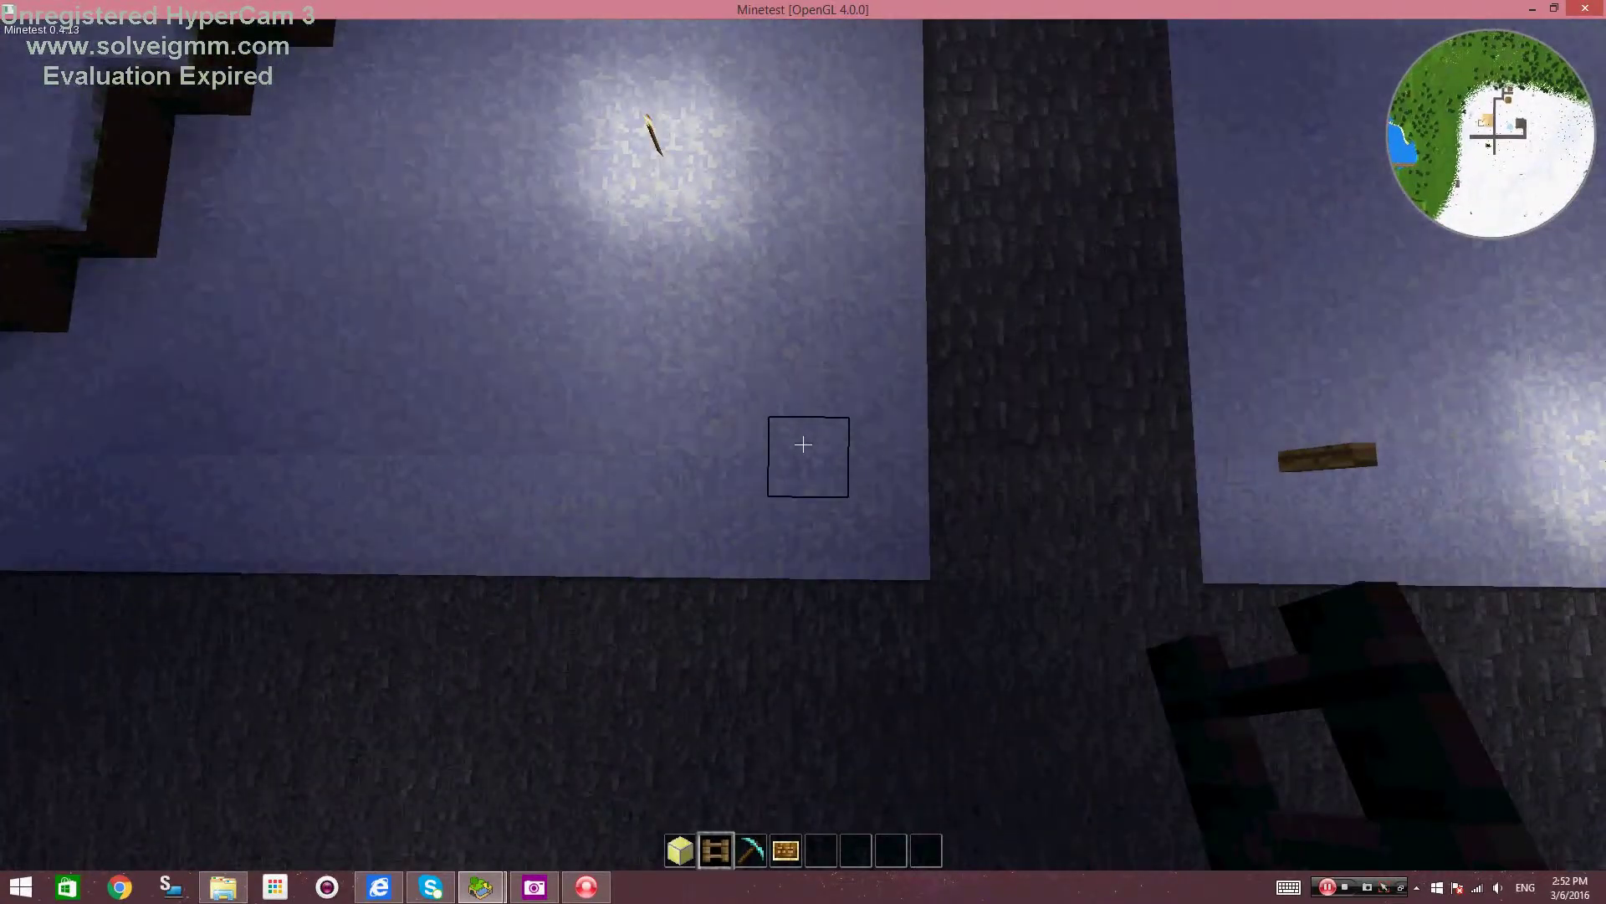
# Stack more fence posts and attach the fence arm for the lamp.
pyautogui.rightClick(804, 445)
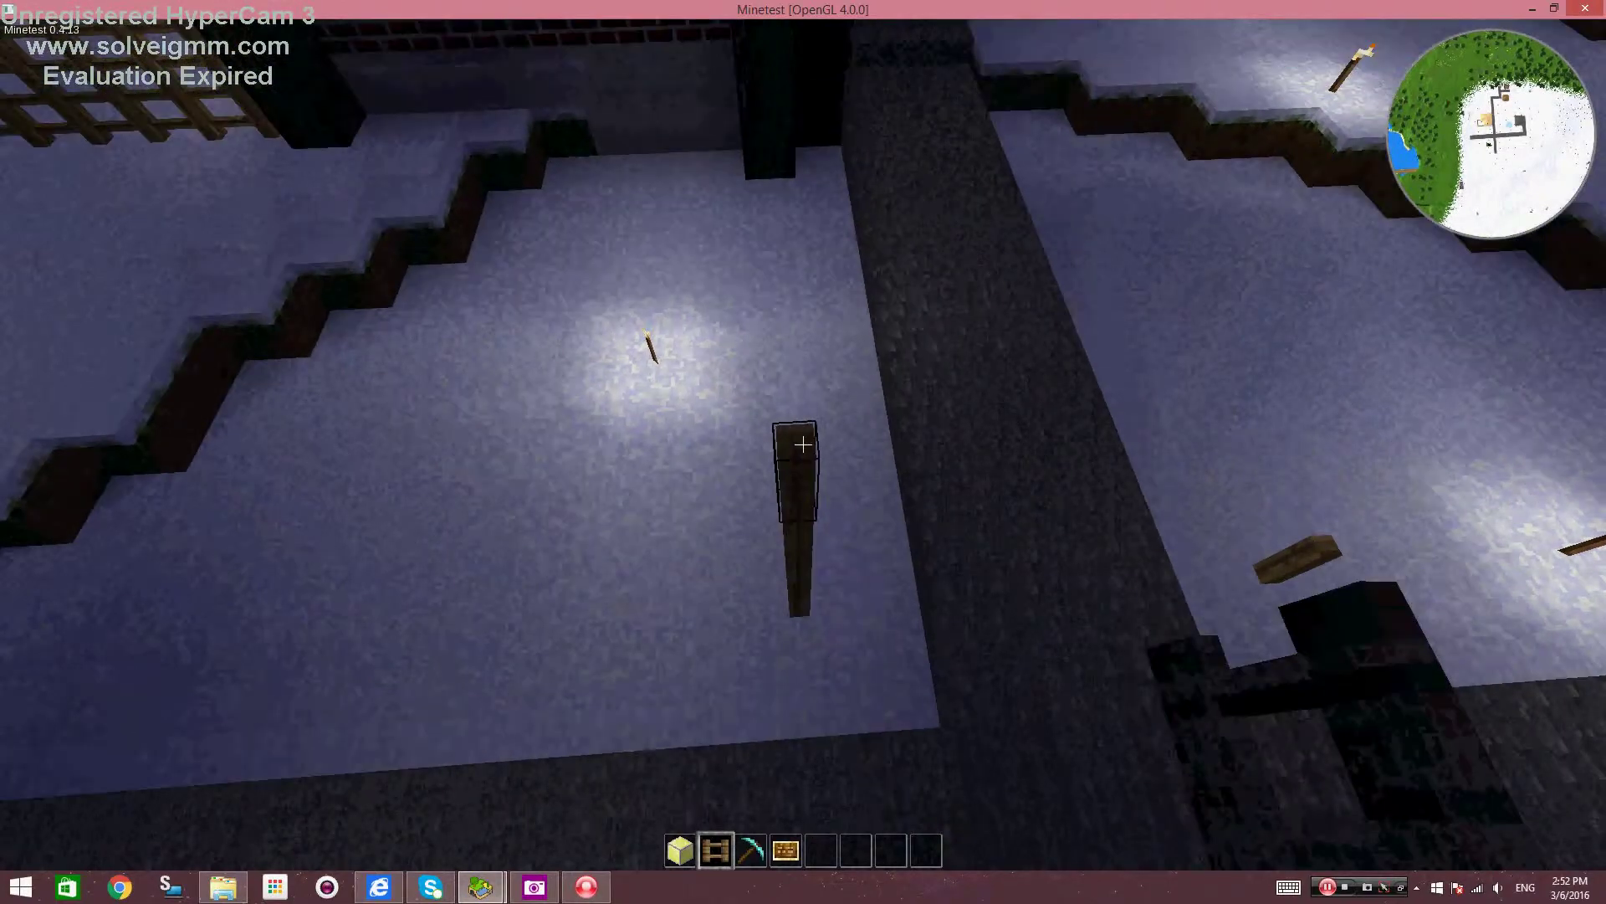
pyautogui.rightClick(804, 445)
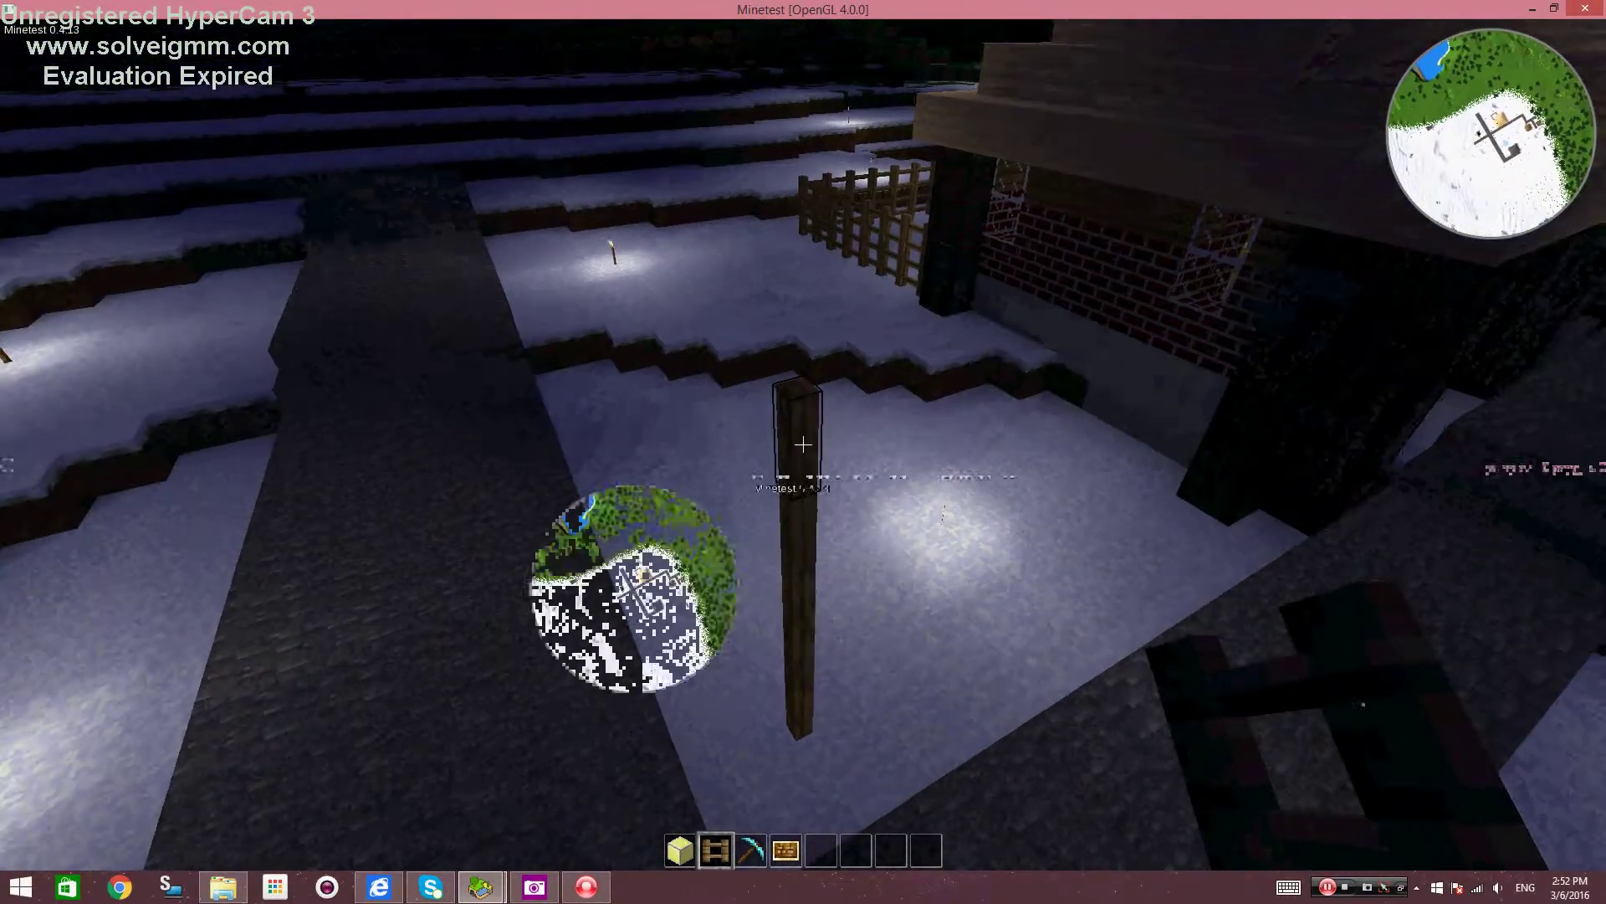
pyautogui.rightClick(803, 444)
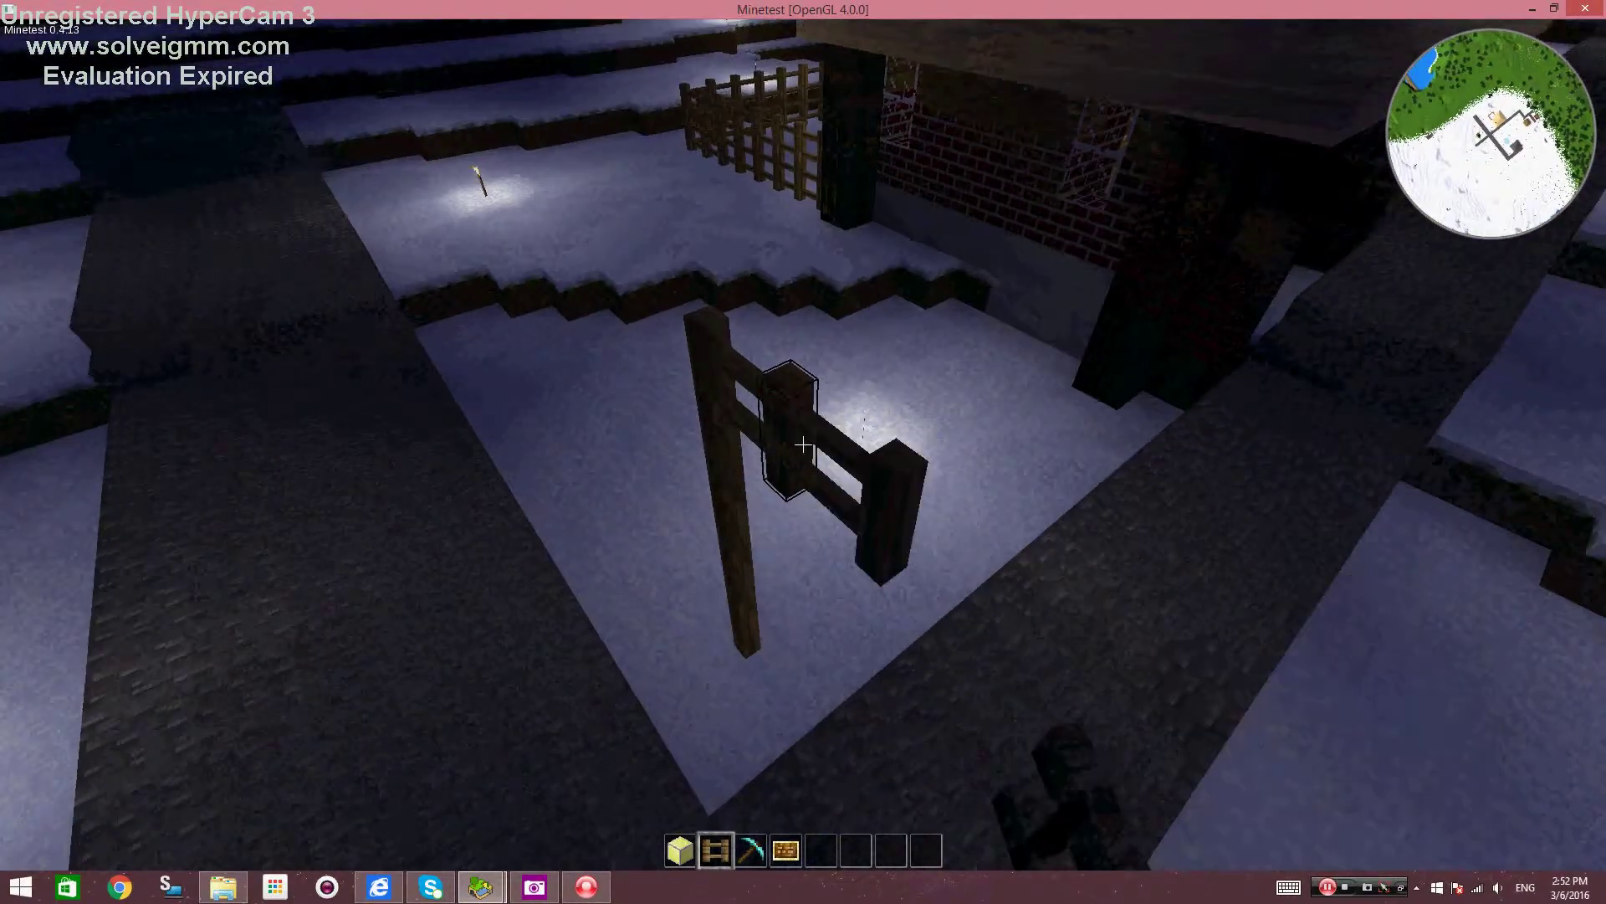
pyautogui.press('k')
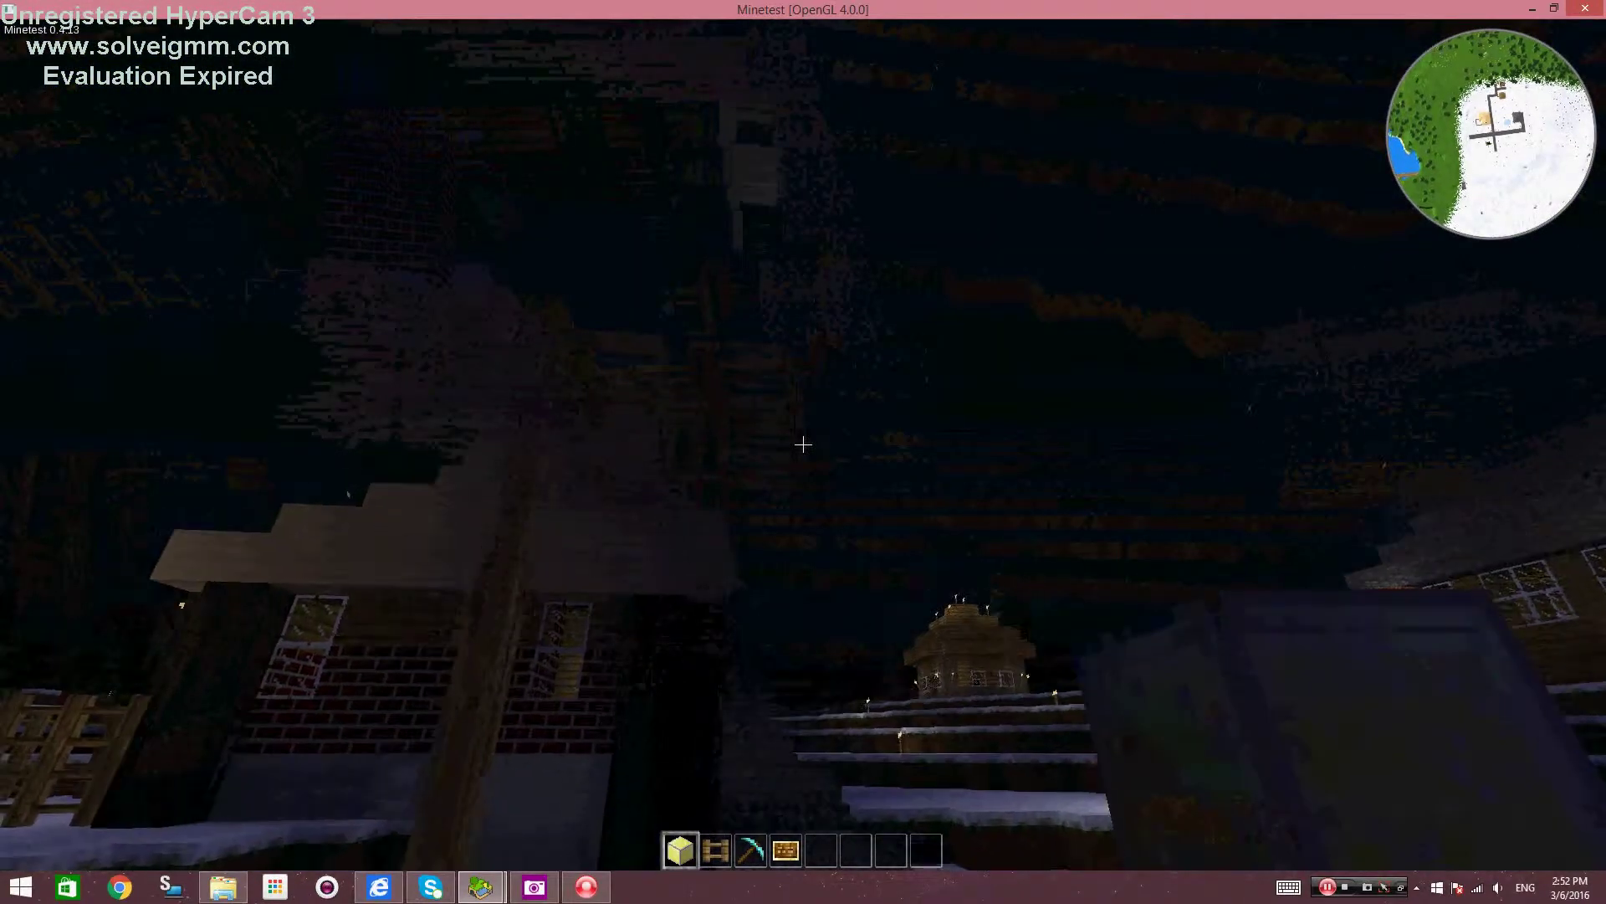
pyautogui.press('k')
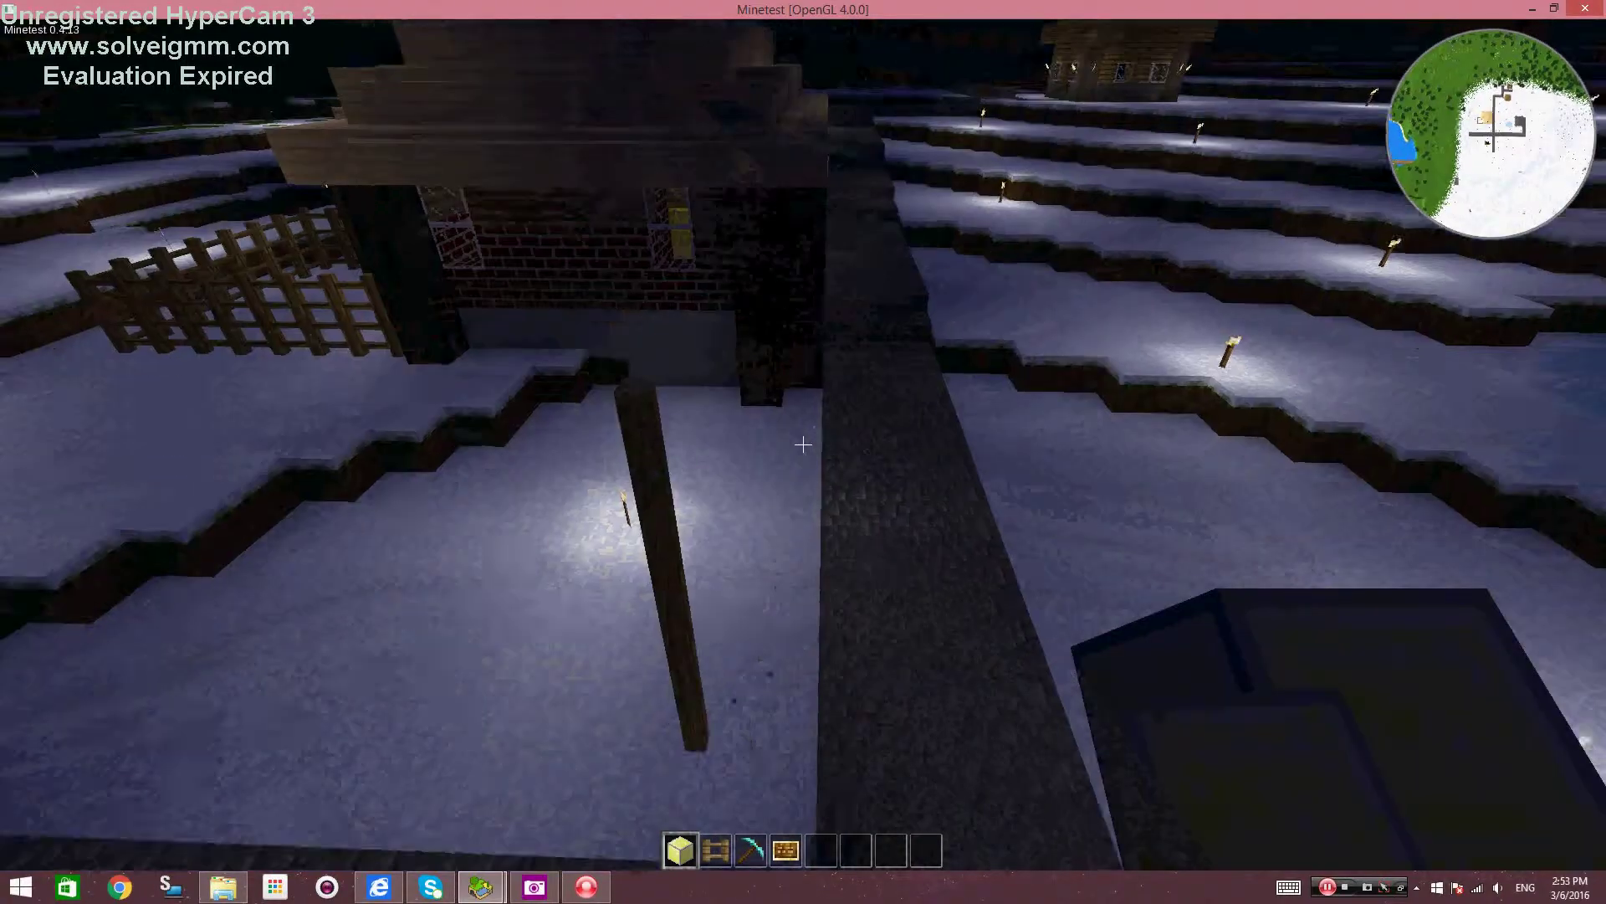
pyautogui.press('2')
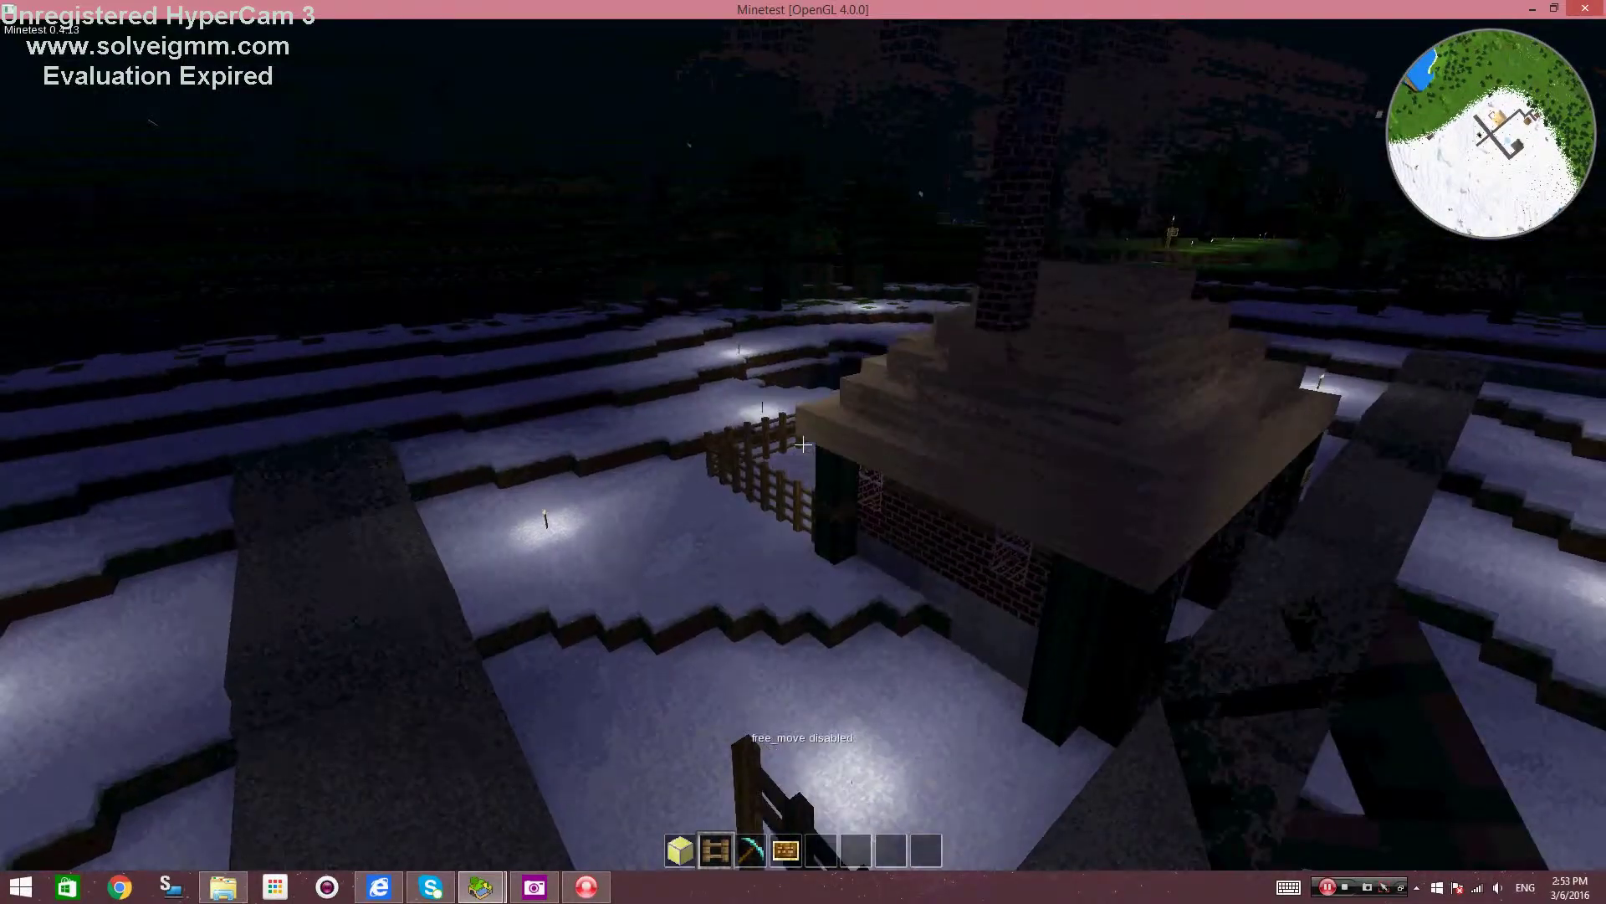
pyautogui.press('k')
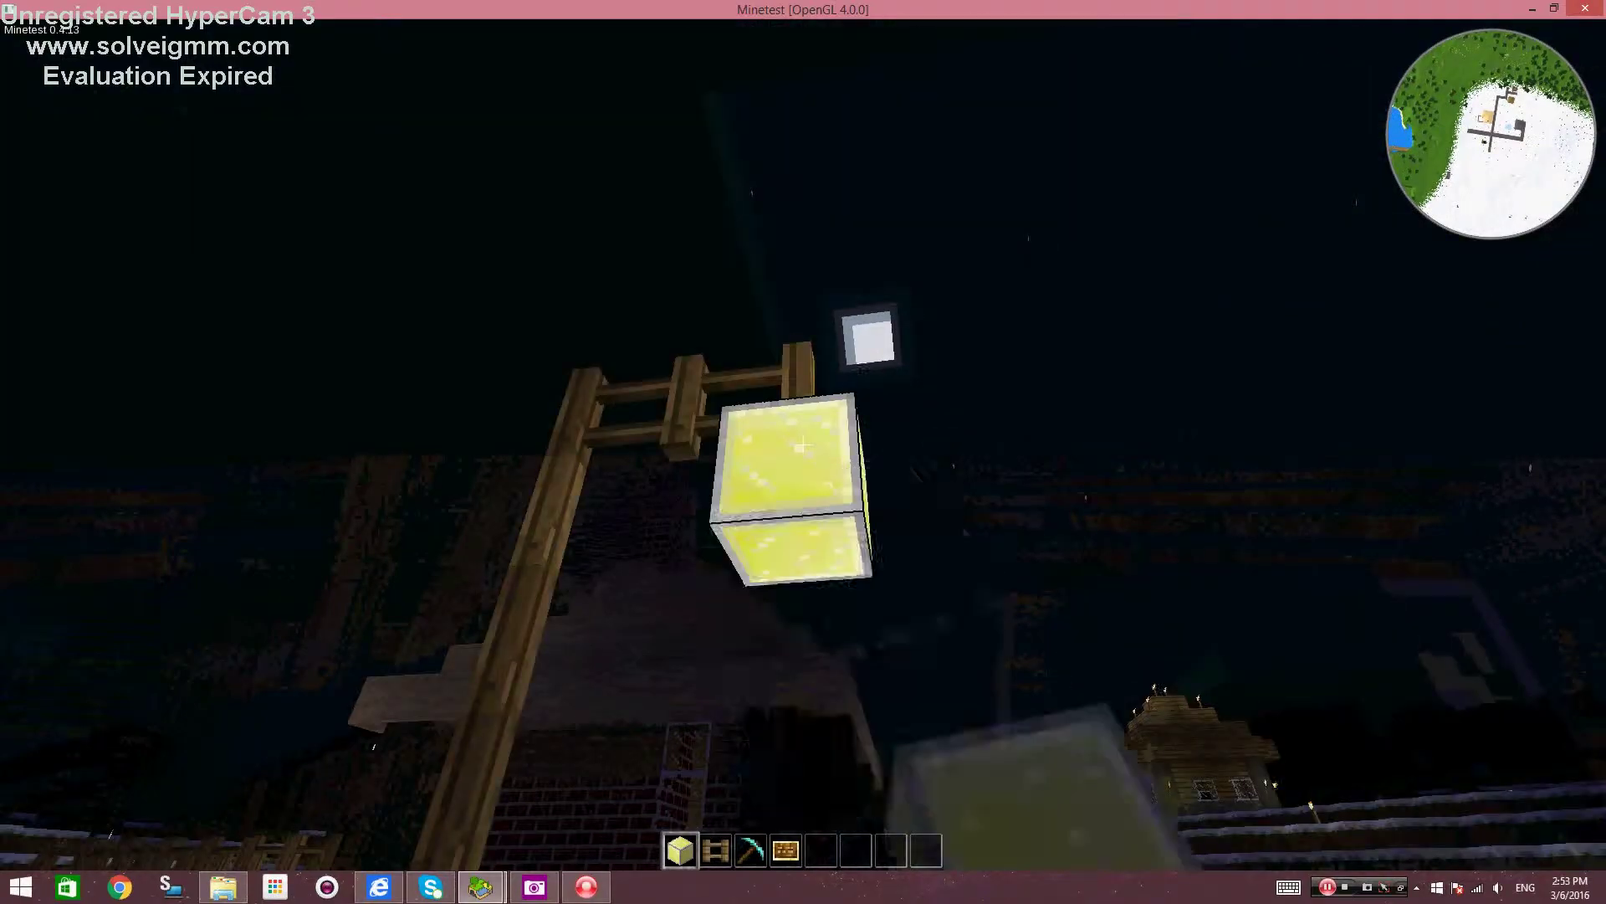
# Build the second fence lamp post across the street.
pyautogui.press('k')
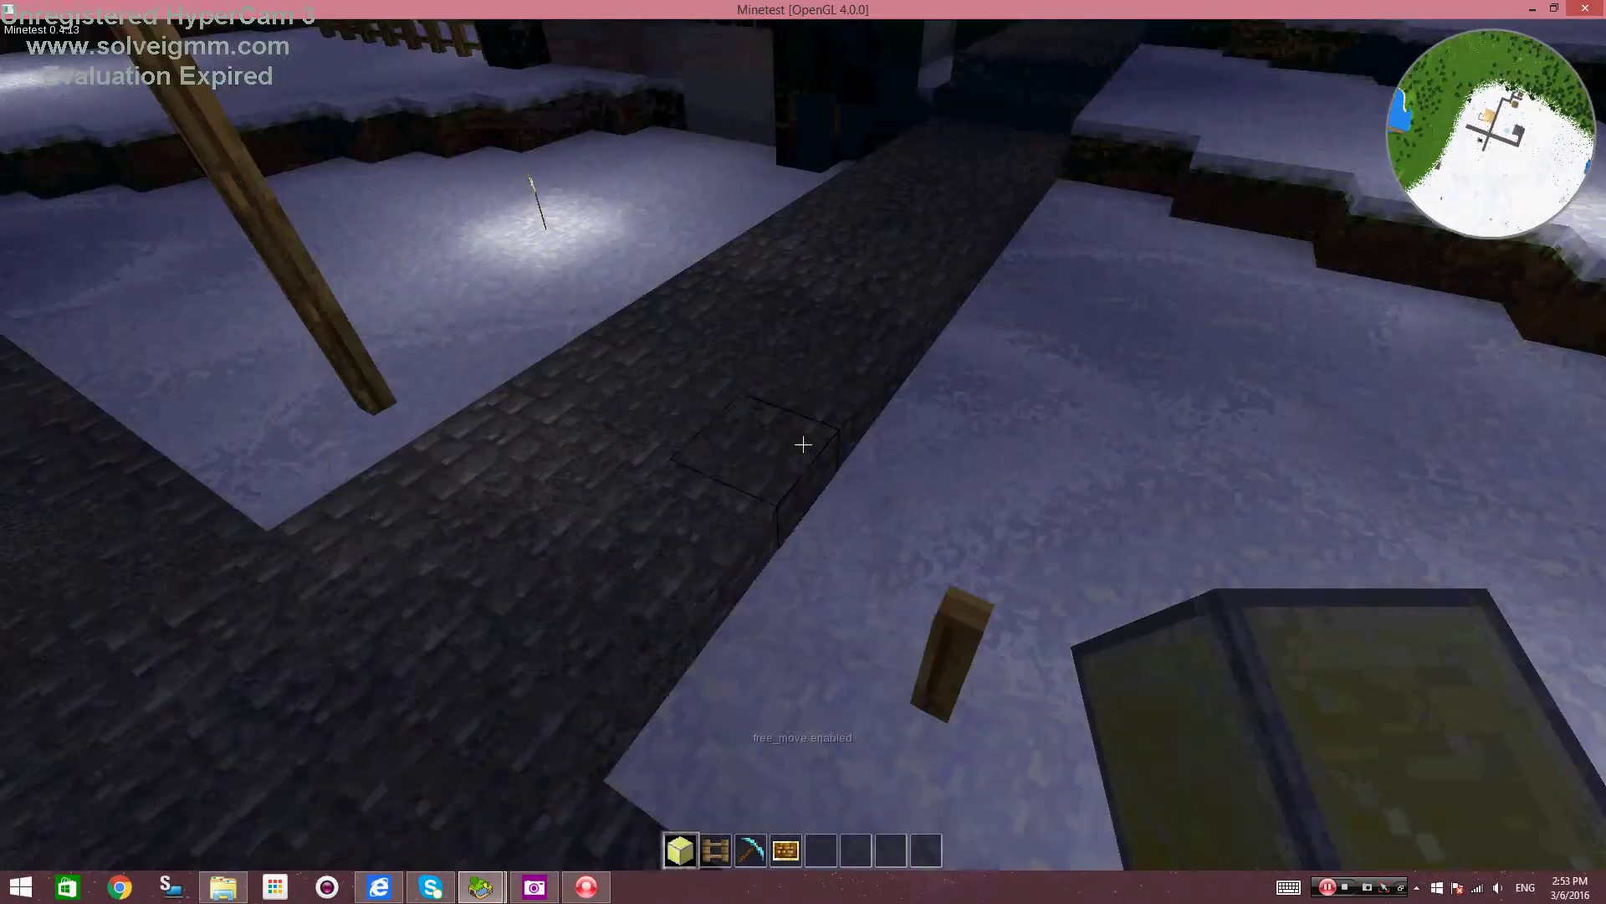
pyautogui.press('3')
pyautogui.press('2')
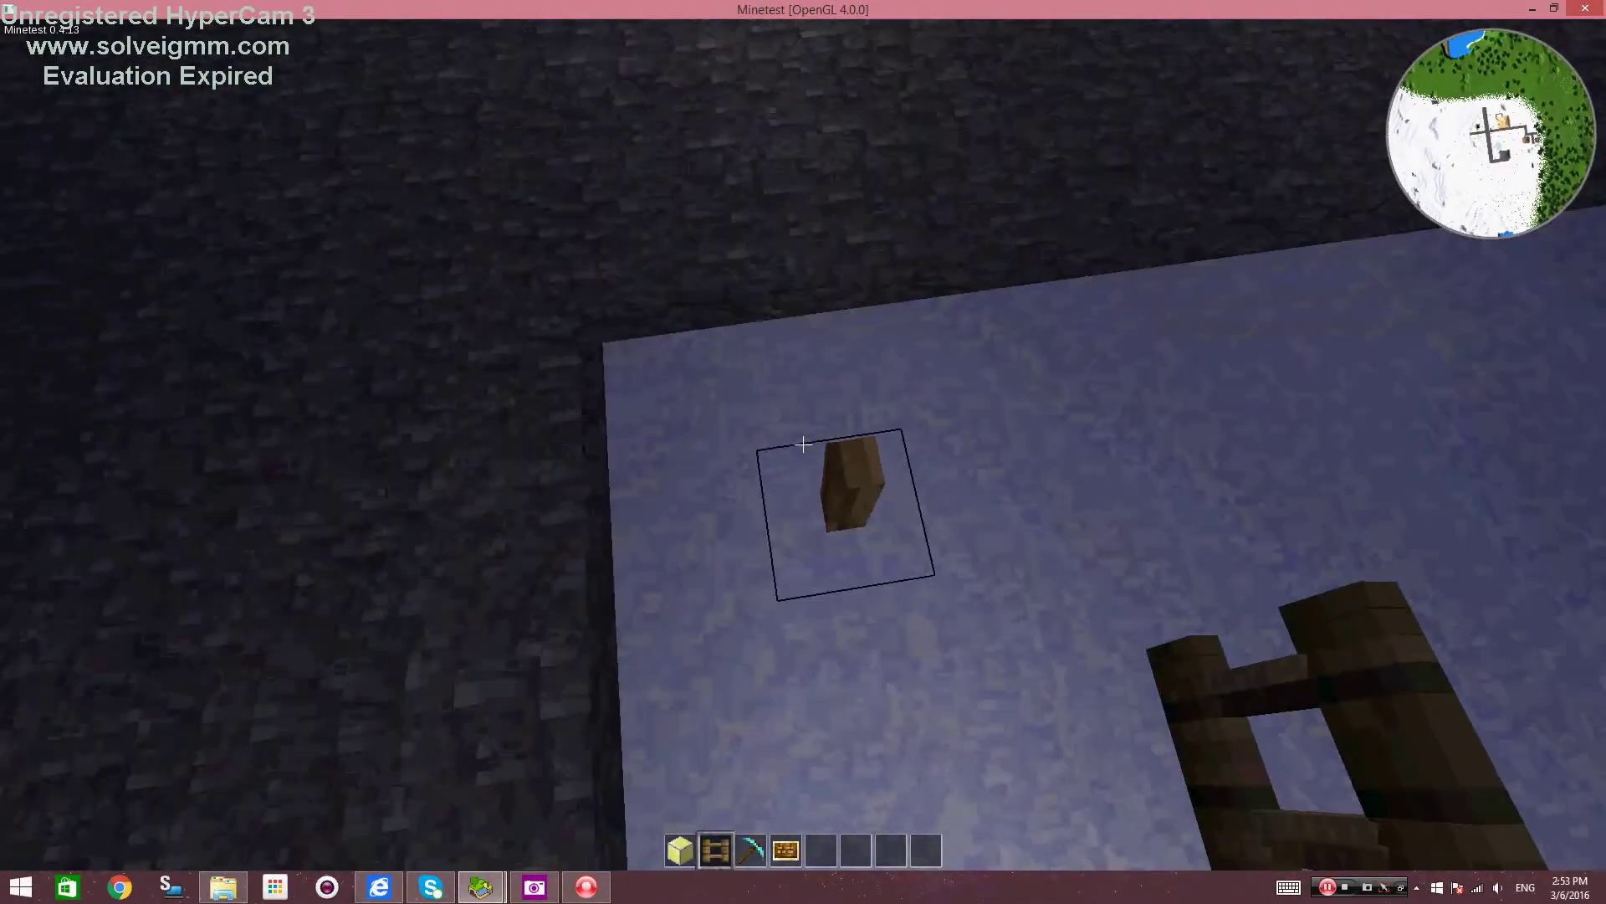
pyautogui.rightClick(803, 444)
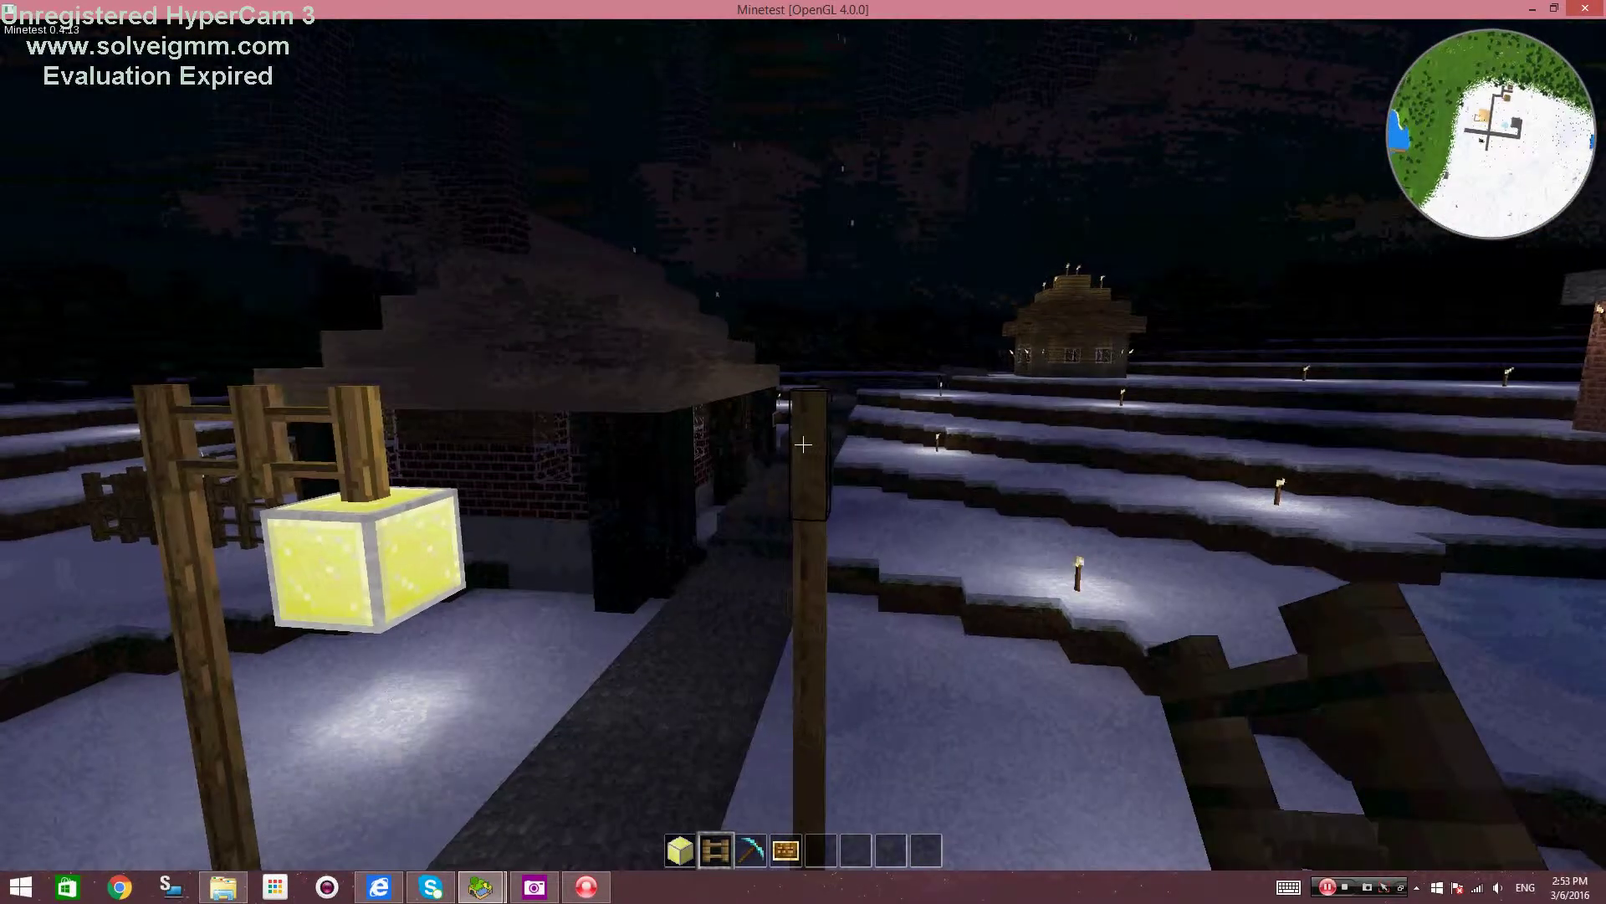
pyautogui.press('k')
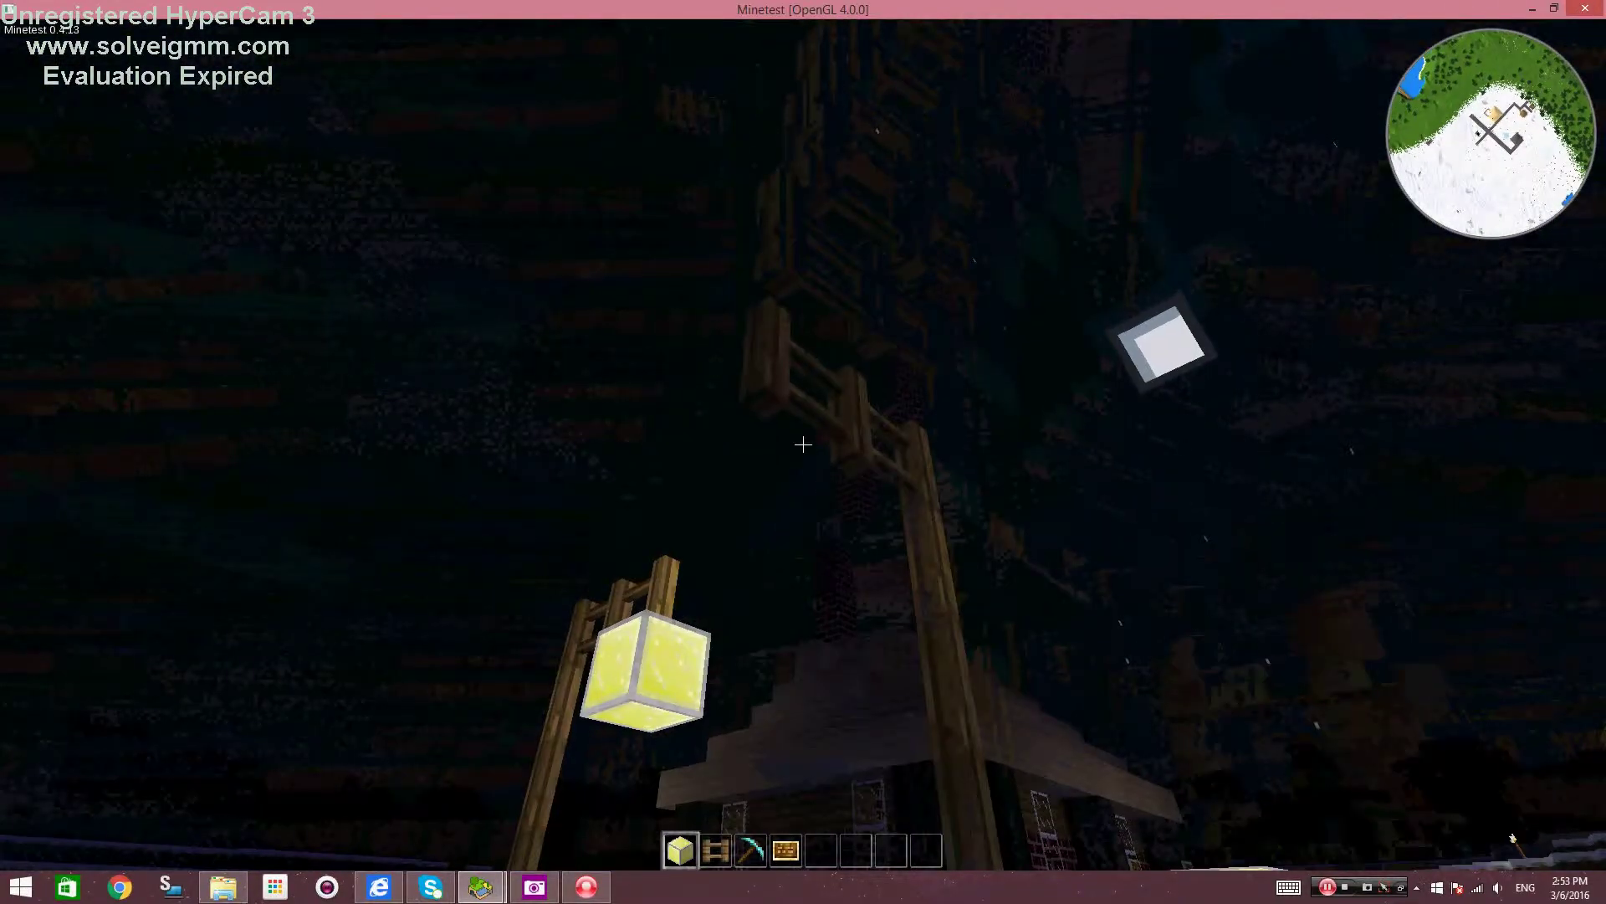
# Hang a mese lamp from the second post's arm and back away to view the lamps.
pyautogui.press('1')
pyautogui.rightClick(804, 444)
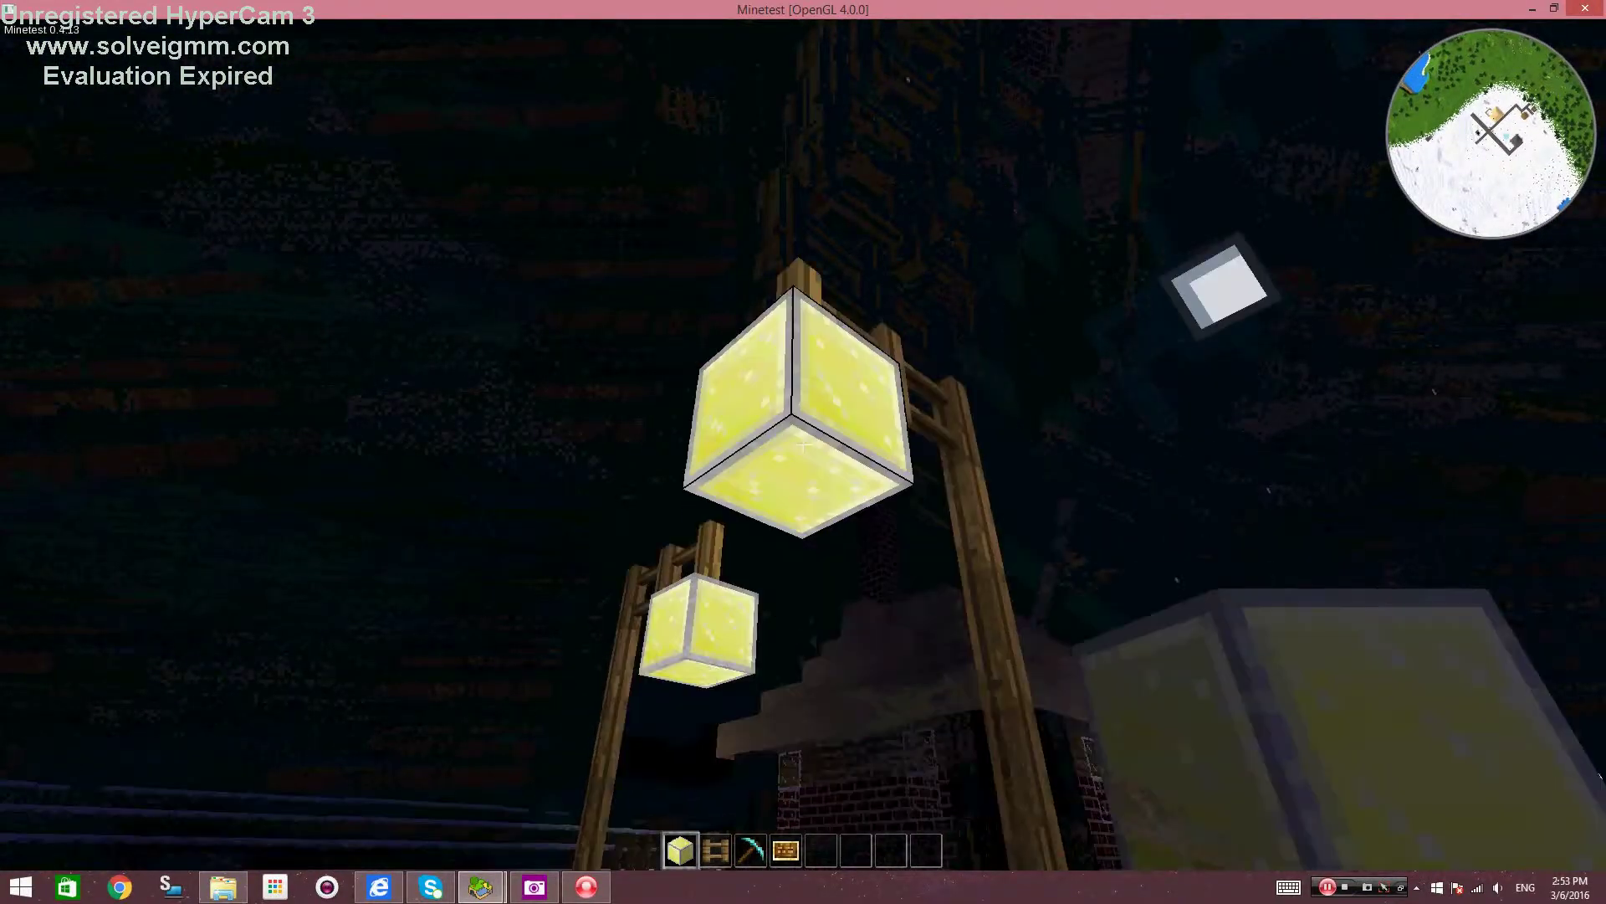
pyautogui.press('s')
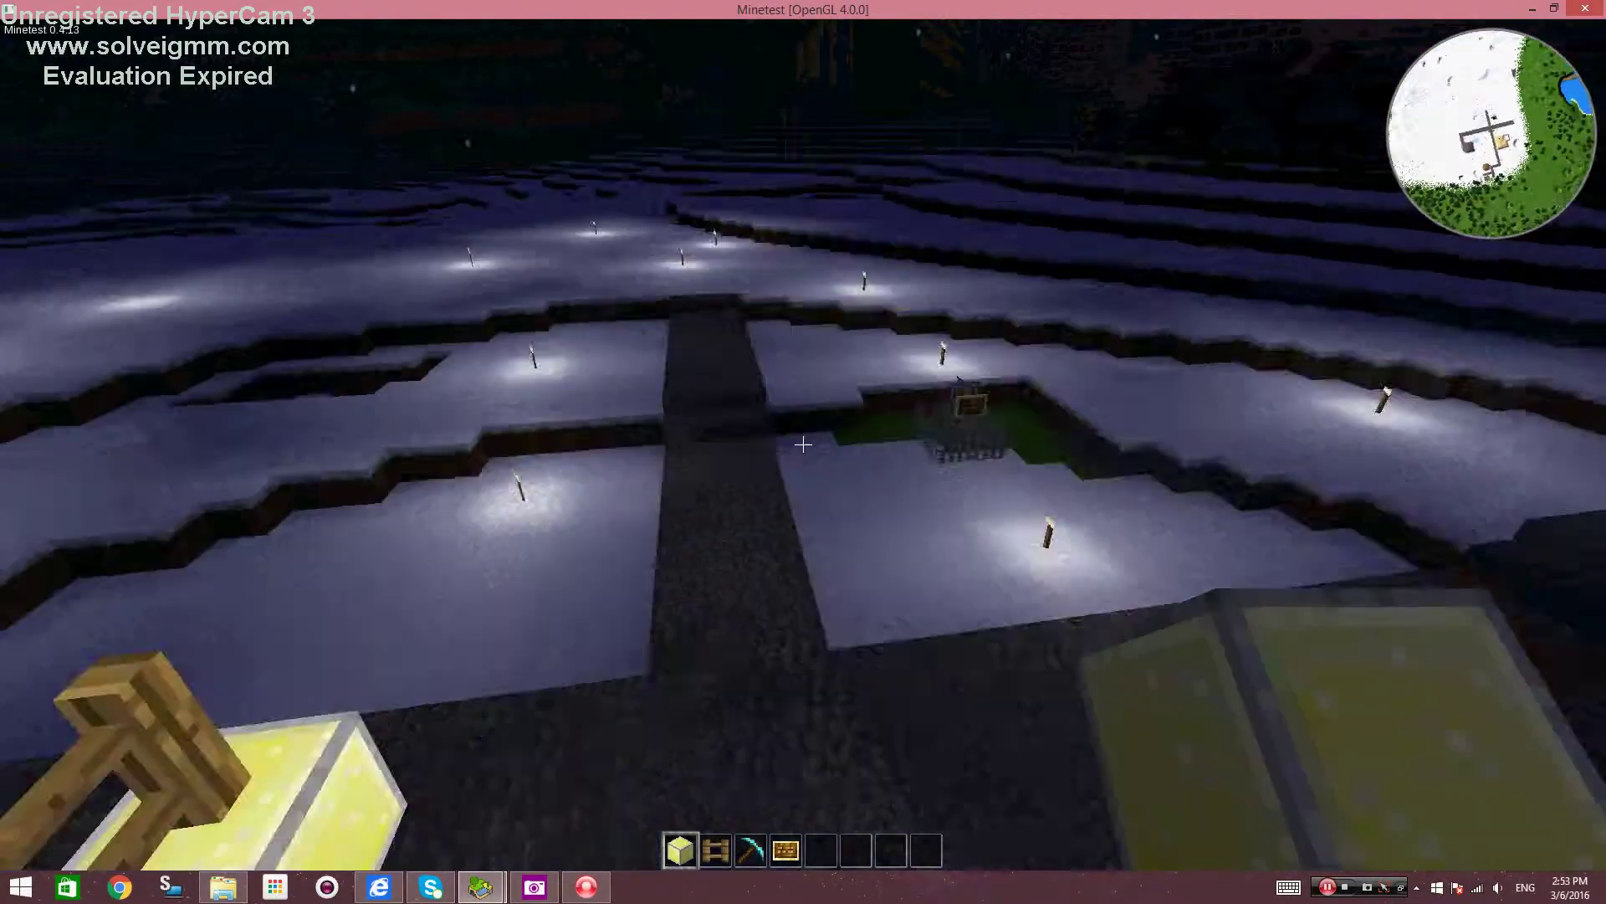
pyautogui.press('k')
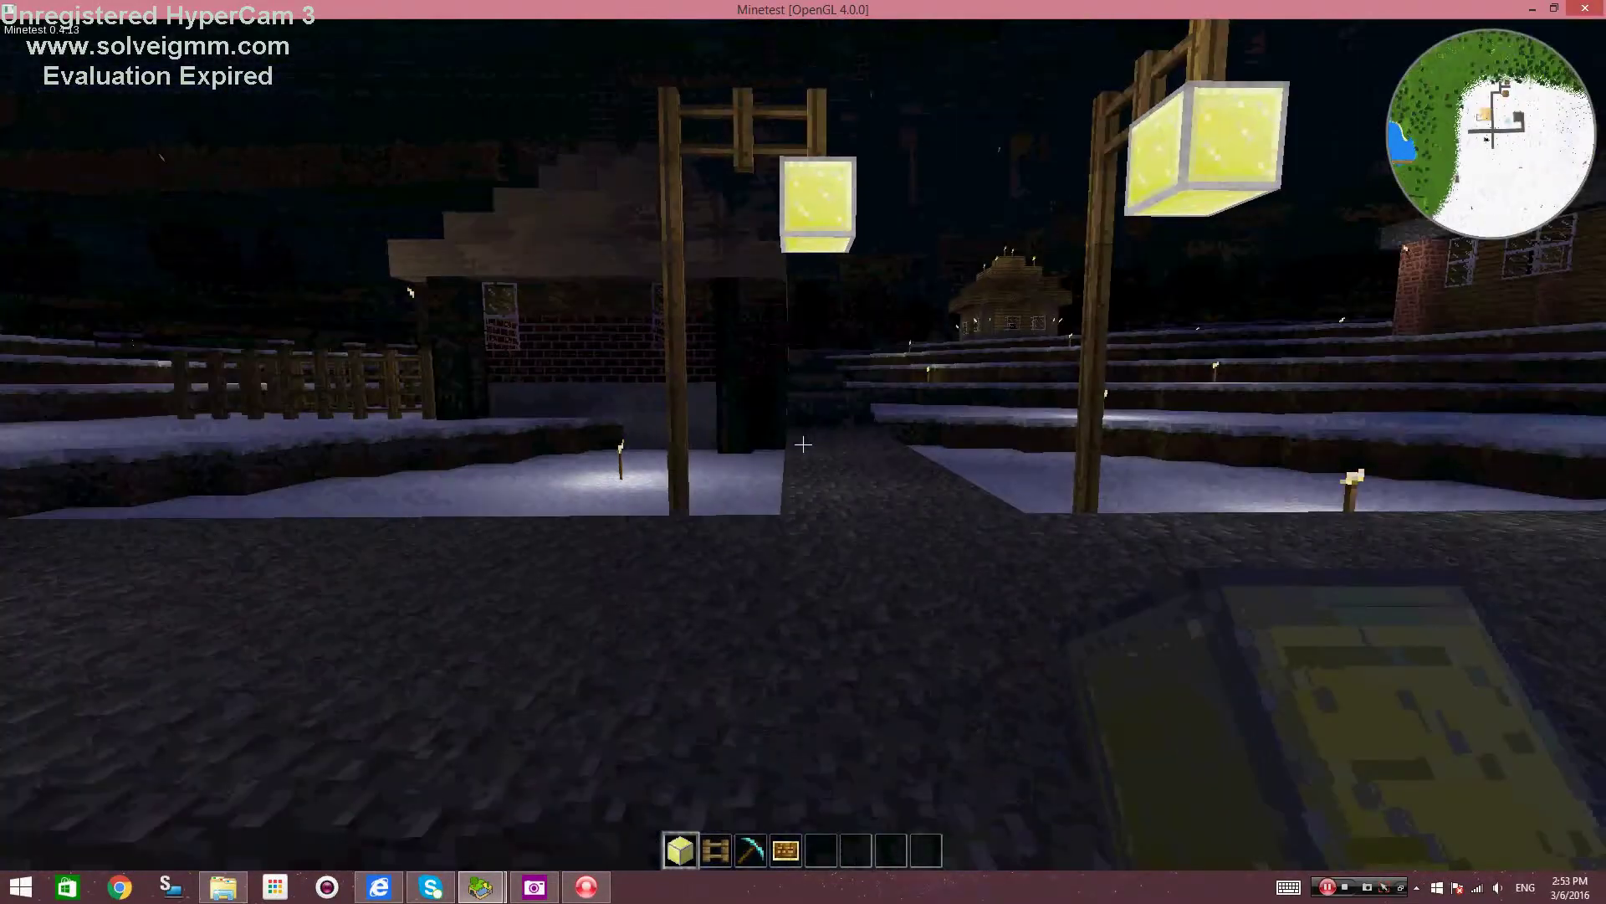
pyautogui.press('r')
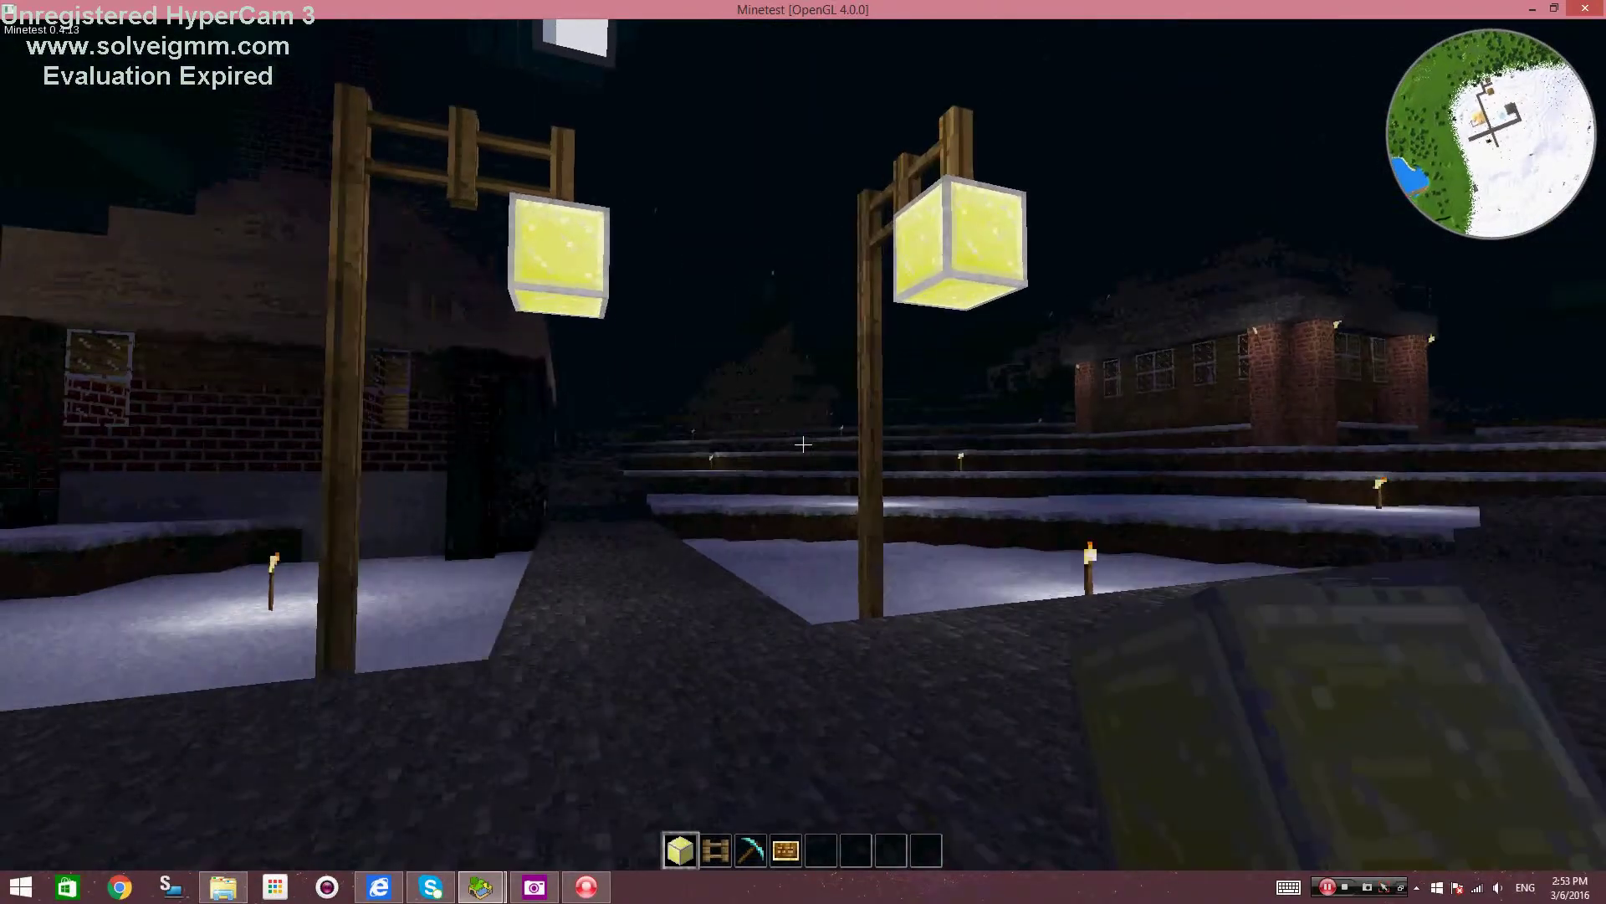
pyautogui.press('k')
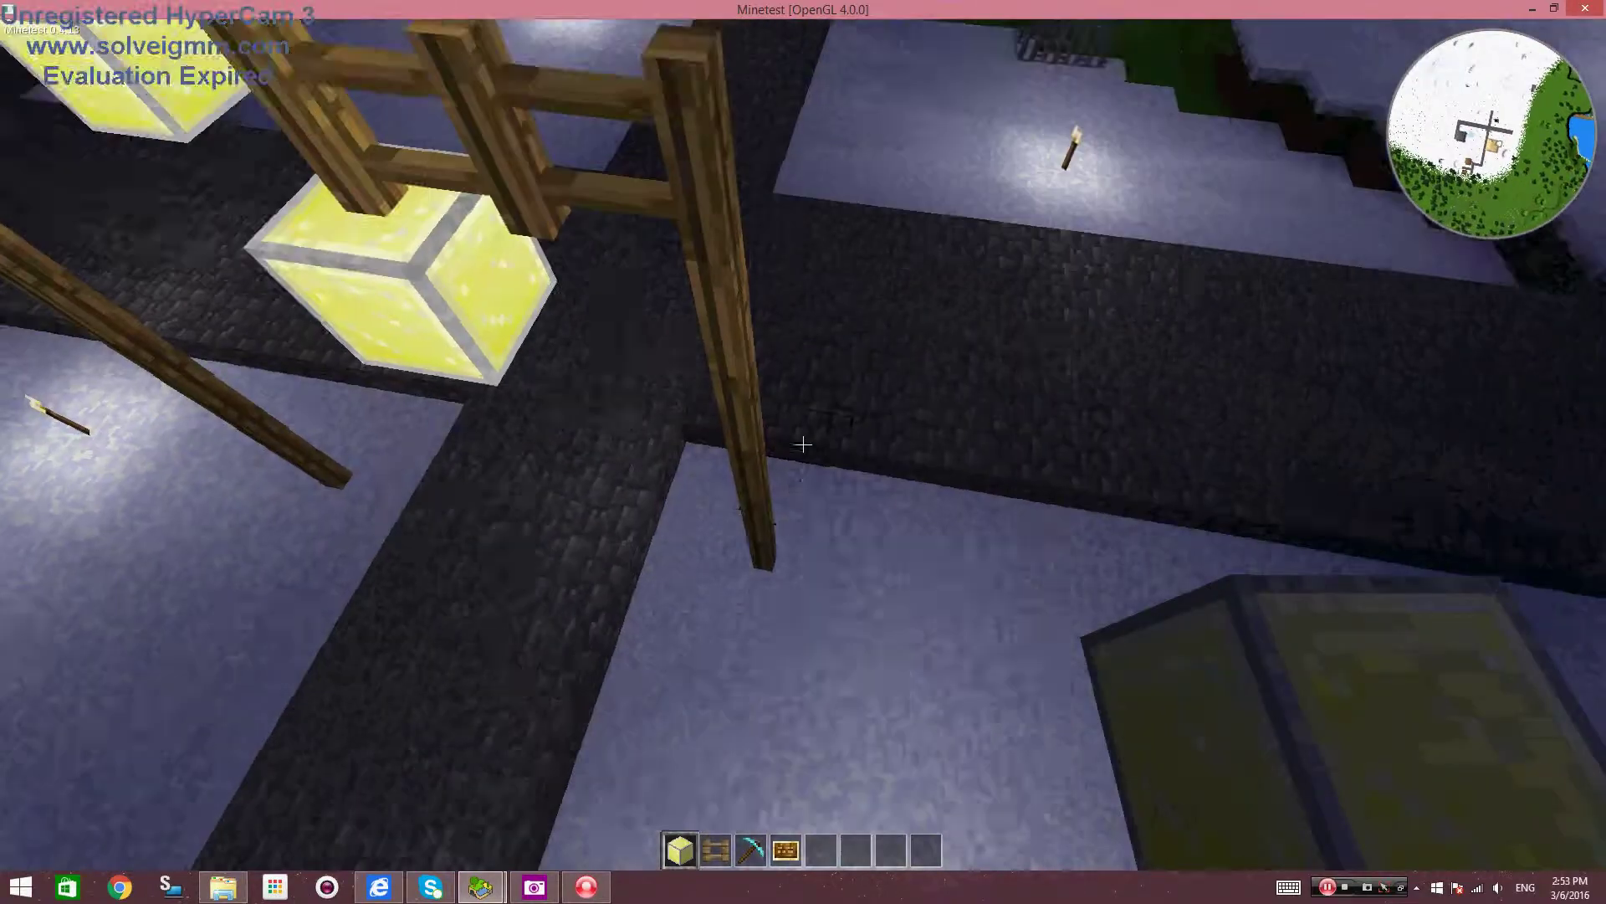
pyautogui.scroll(-5, 803, 444)
pyautogui.scroll(2, 804, 444)
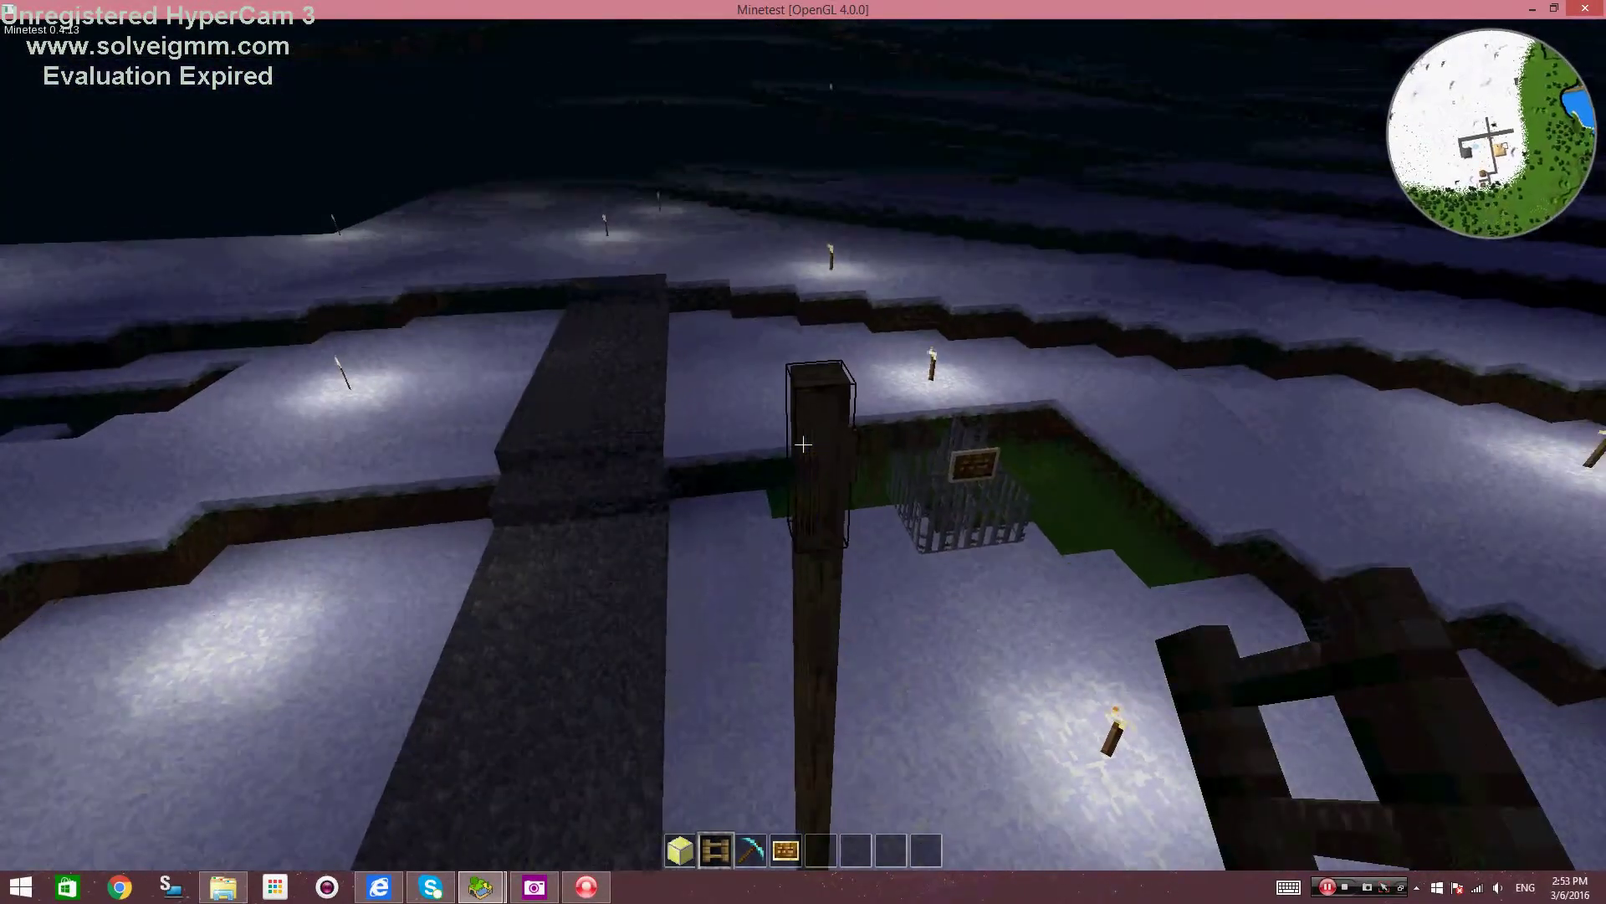
# Move along the cobblestone path past the lamp posts, then turn back to face them.
pyautogui.press('k')
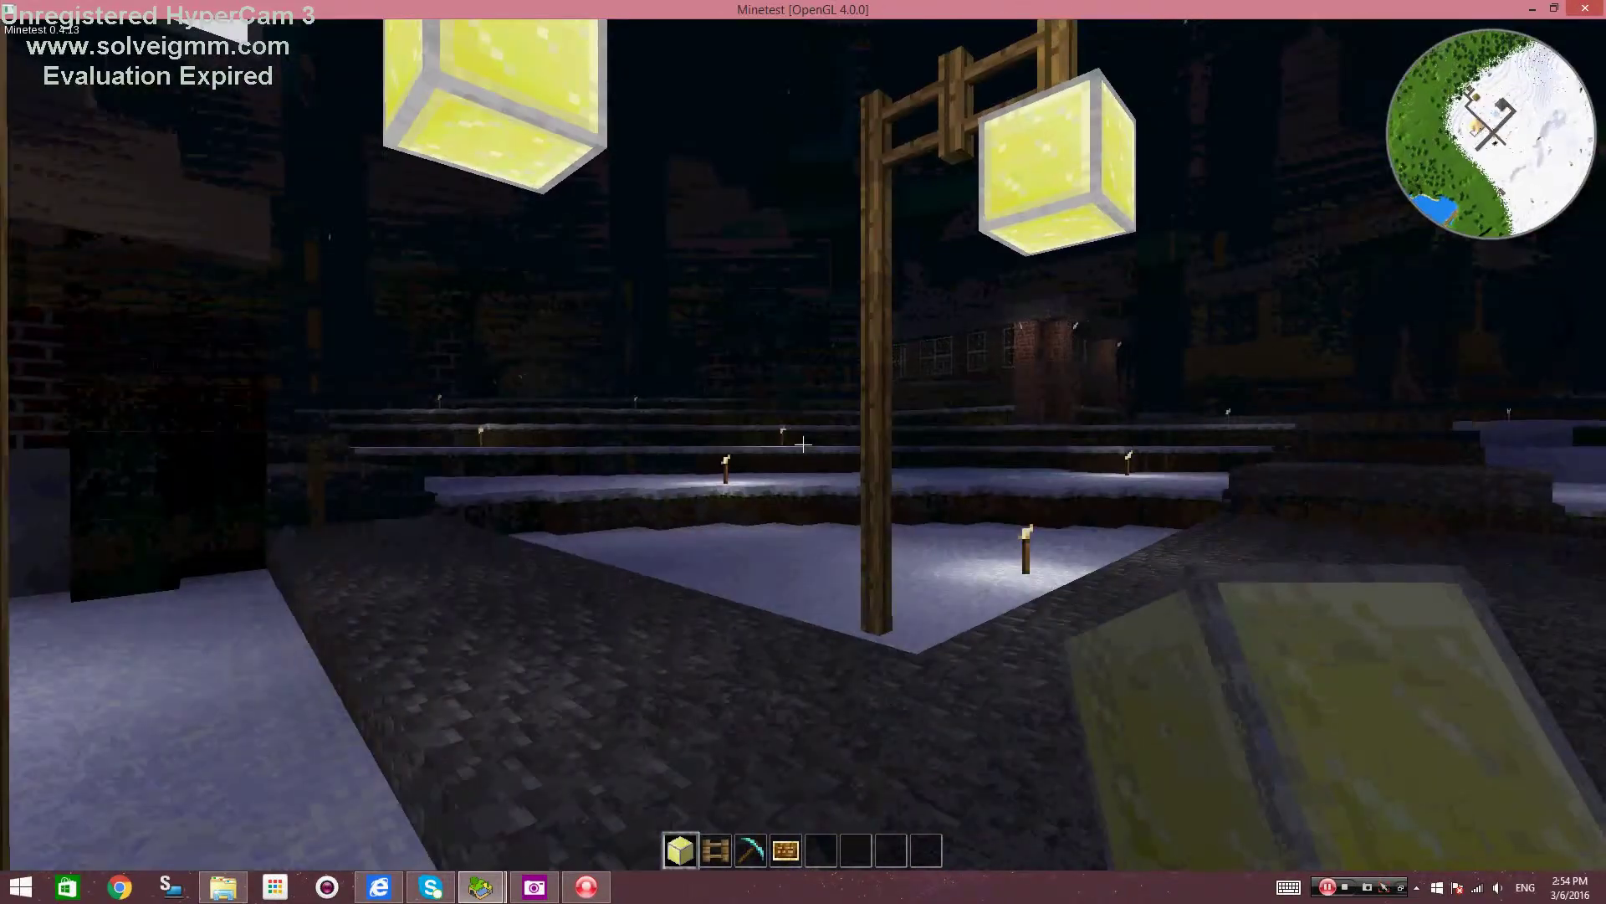
pyautogui.press('k')
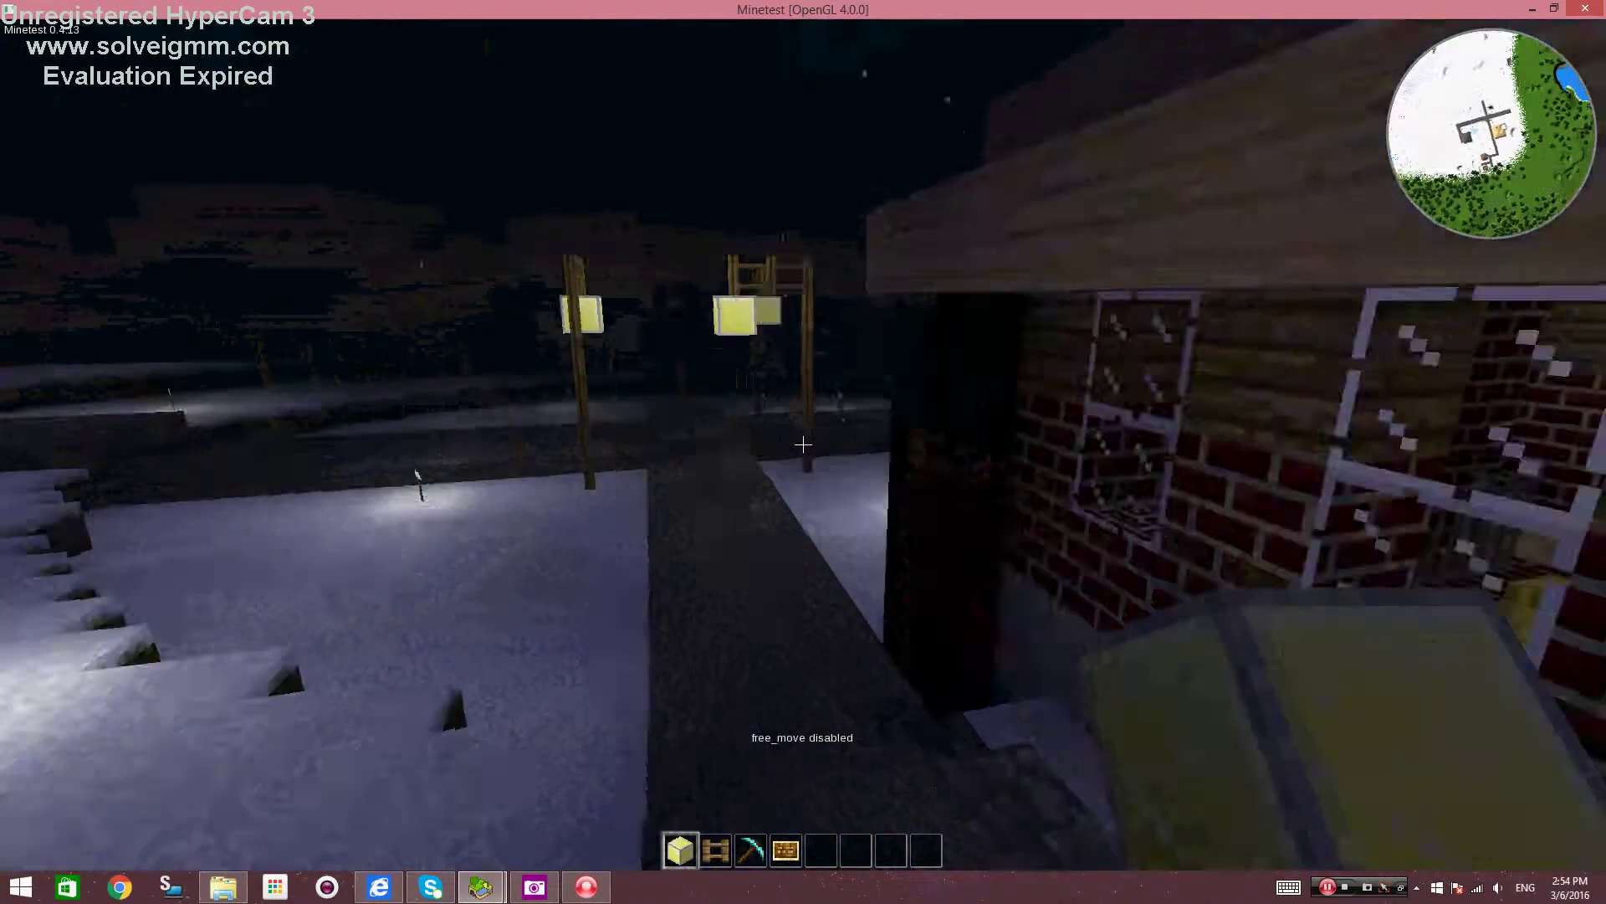
pyautogui.press('k')
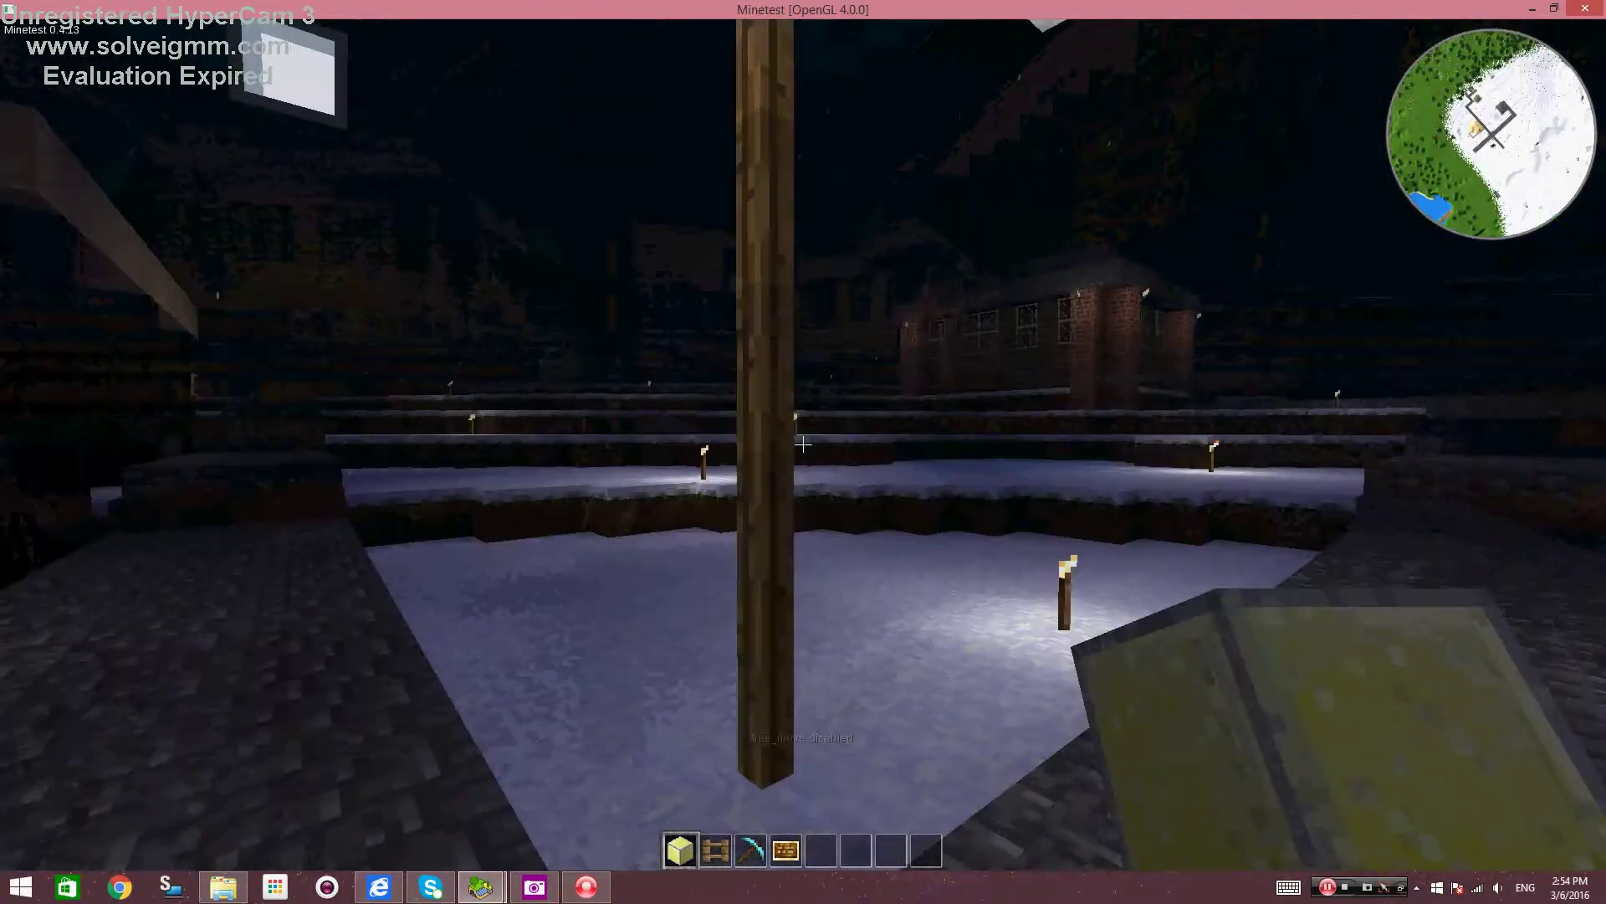
pyautogui.press('w')
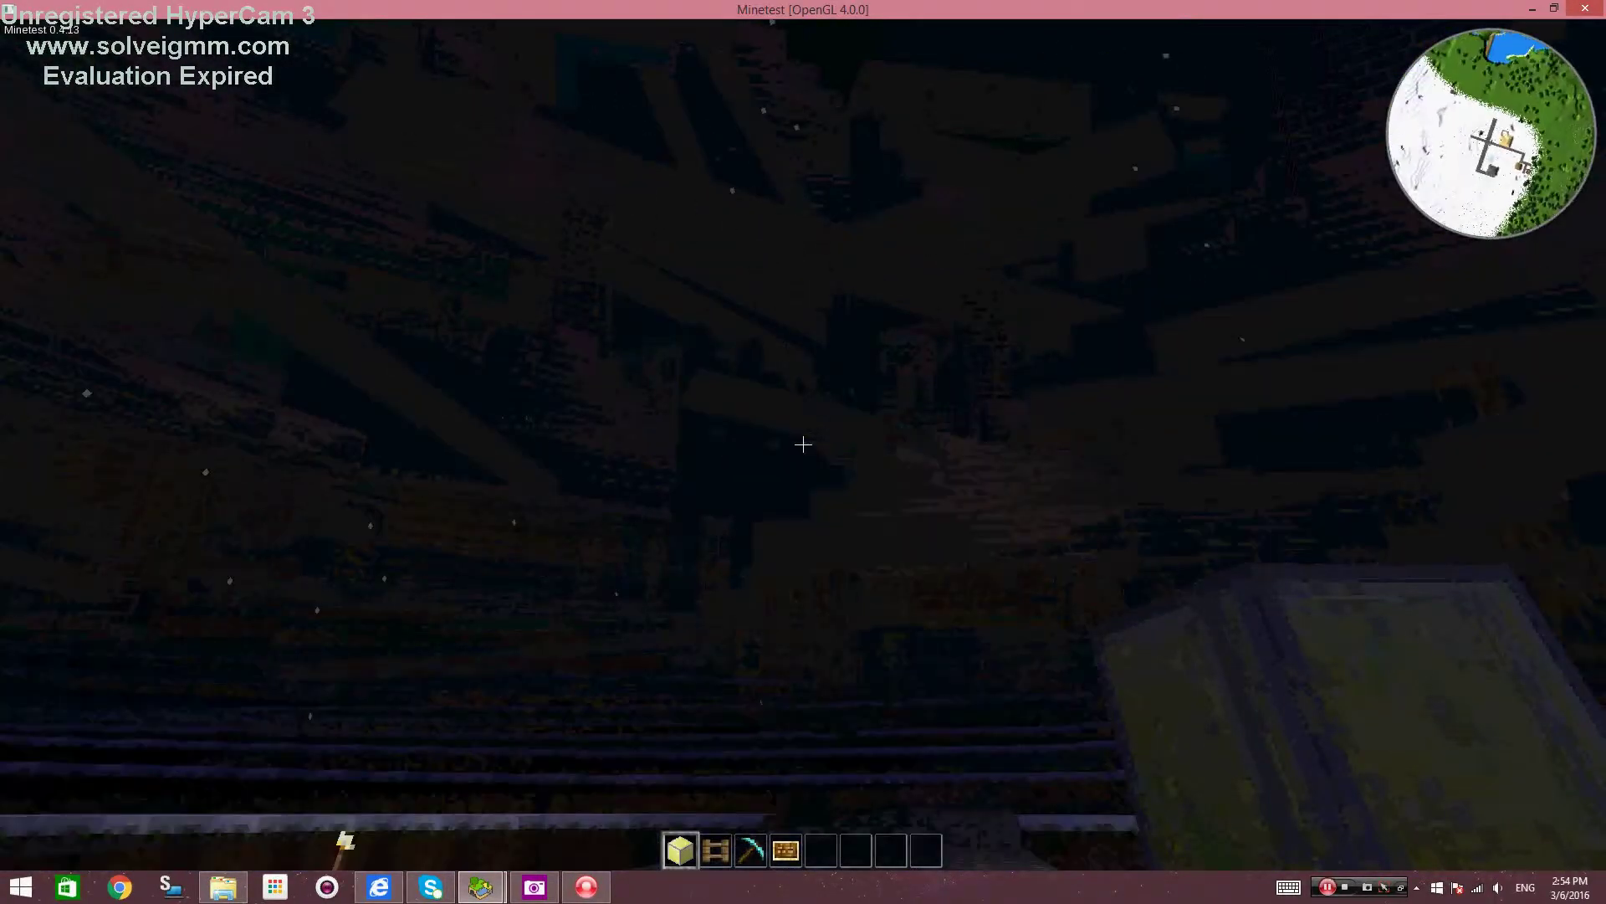
pyautogui.press('w')
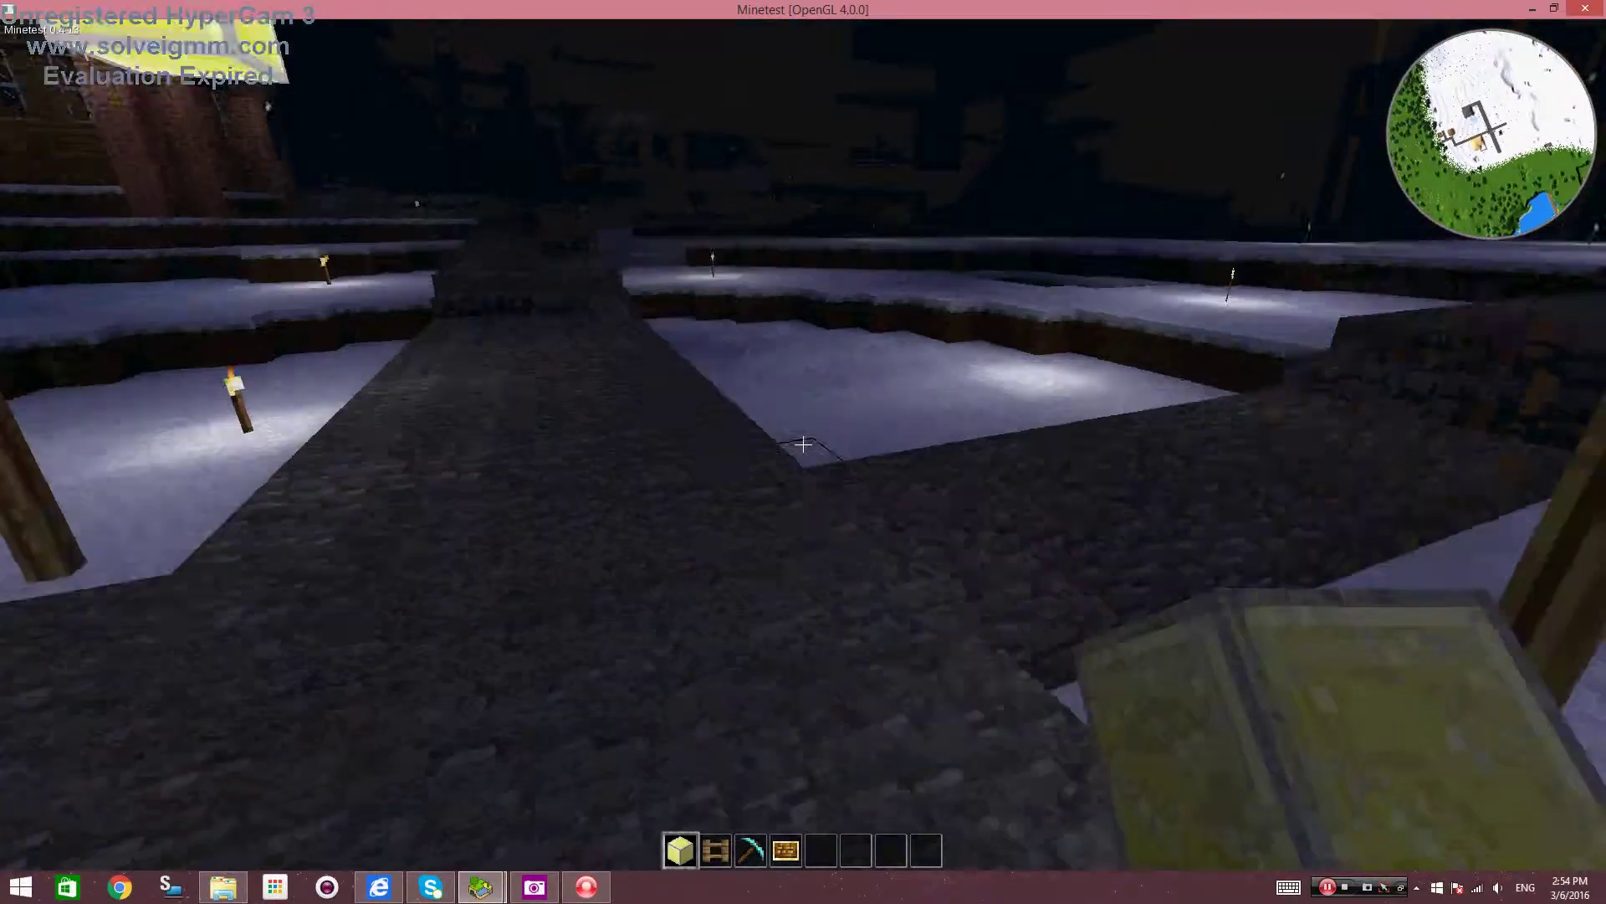
pyautogui.press('w')
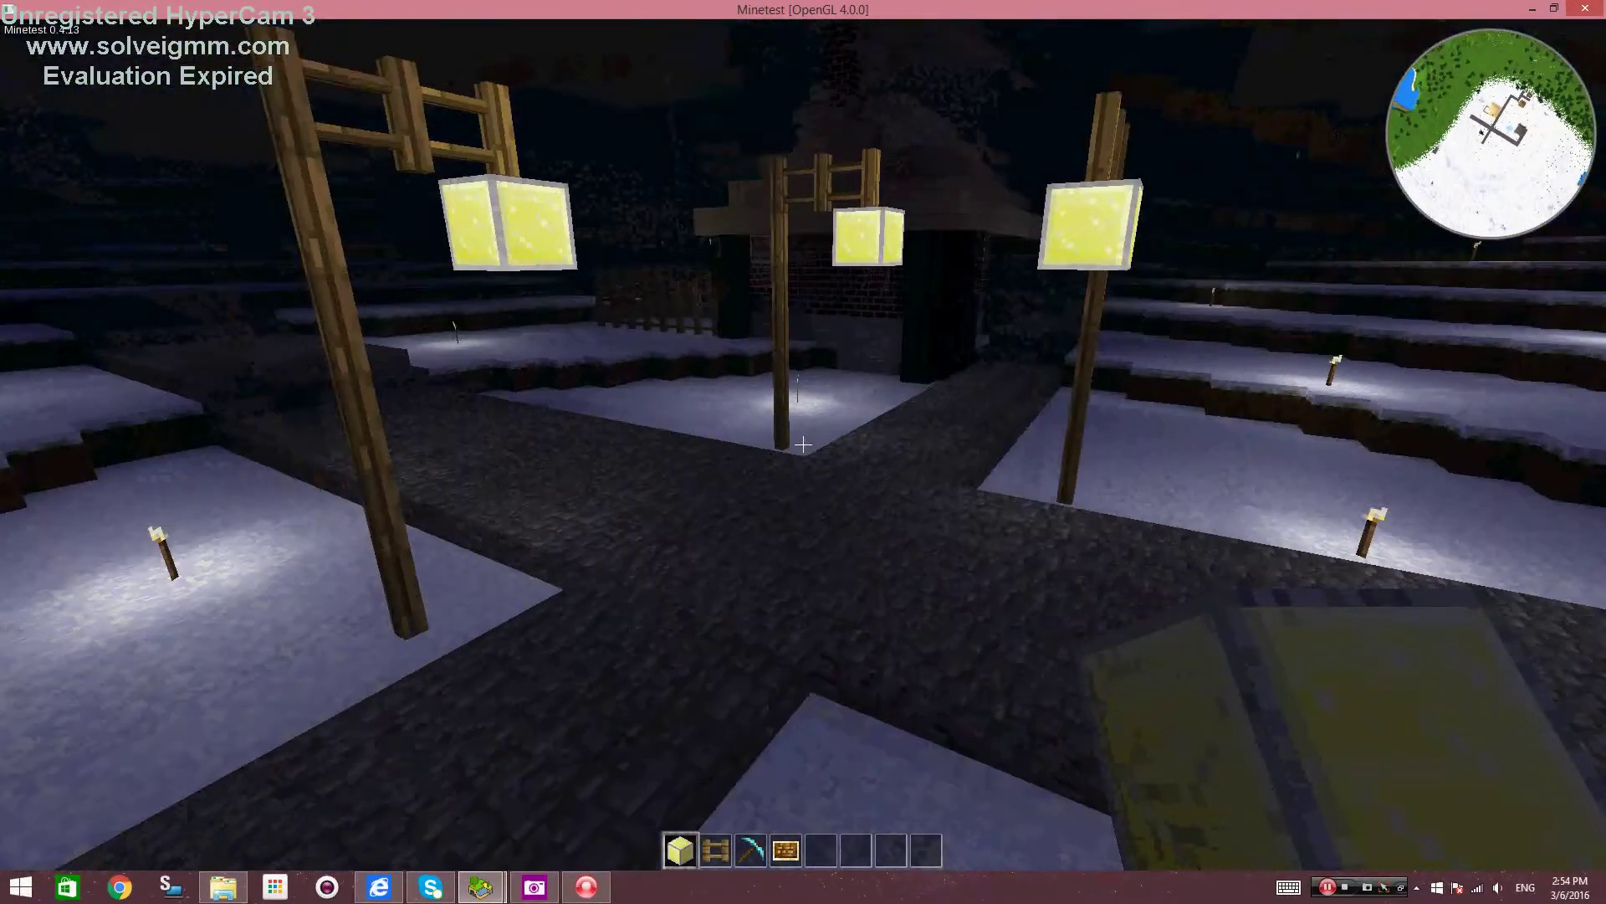
# Stack a two-high fence post on the corner snow and add a fence arm.
pyautogui.press('3')
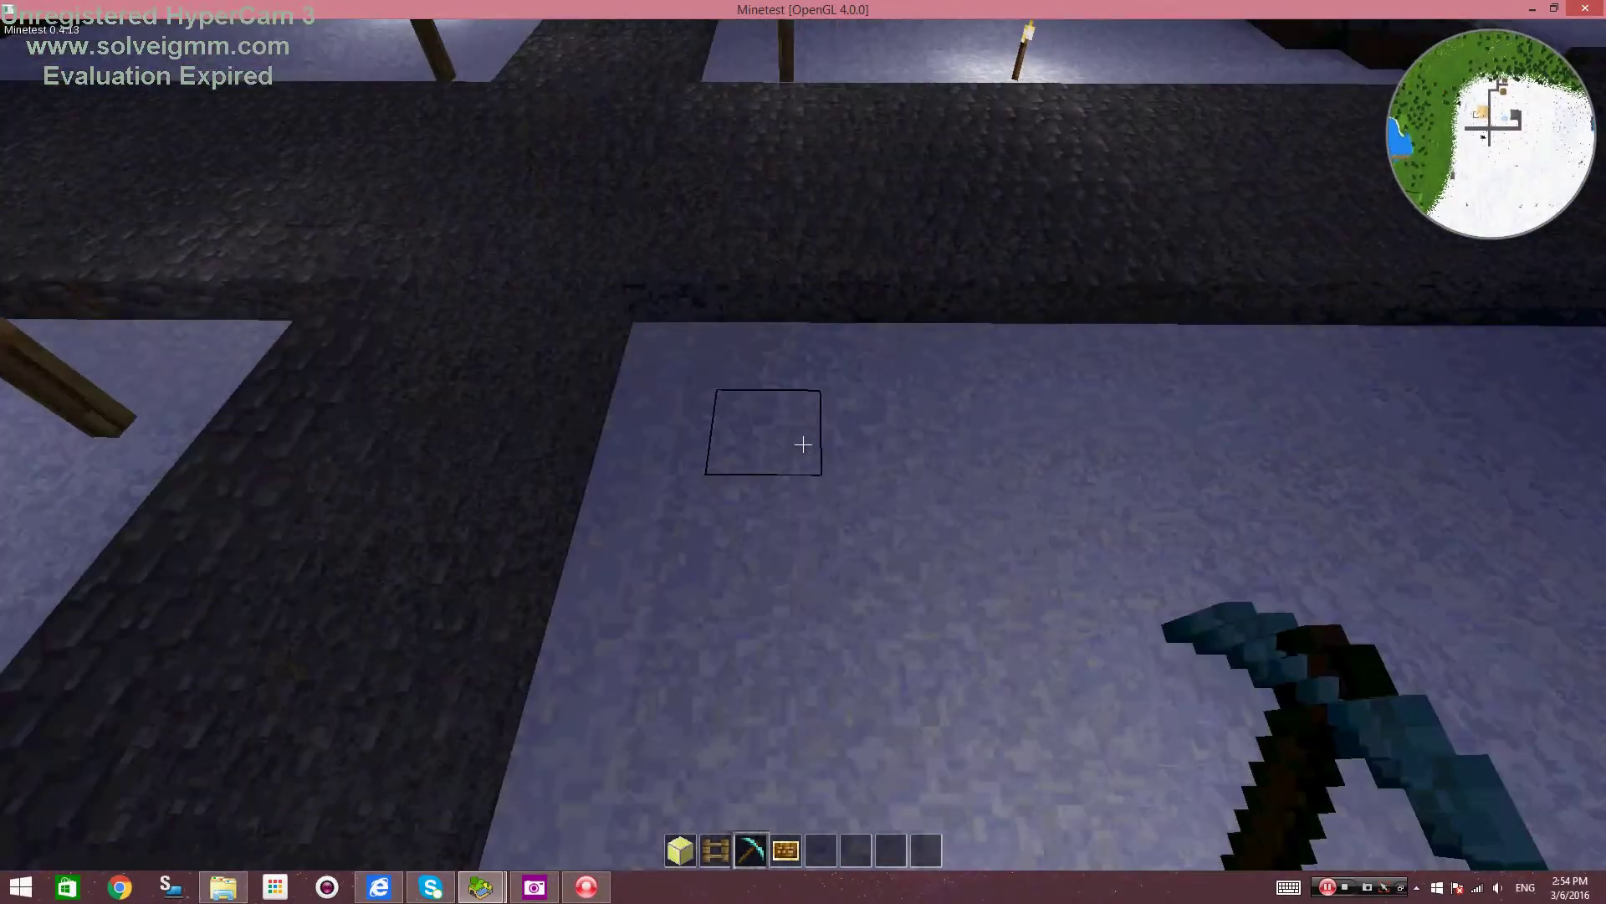
pyautogui.press('8')
pyautogui.press('3')
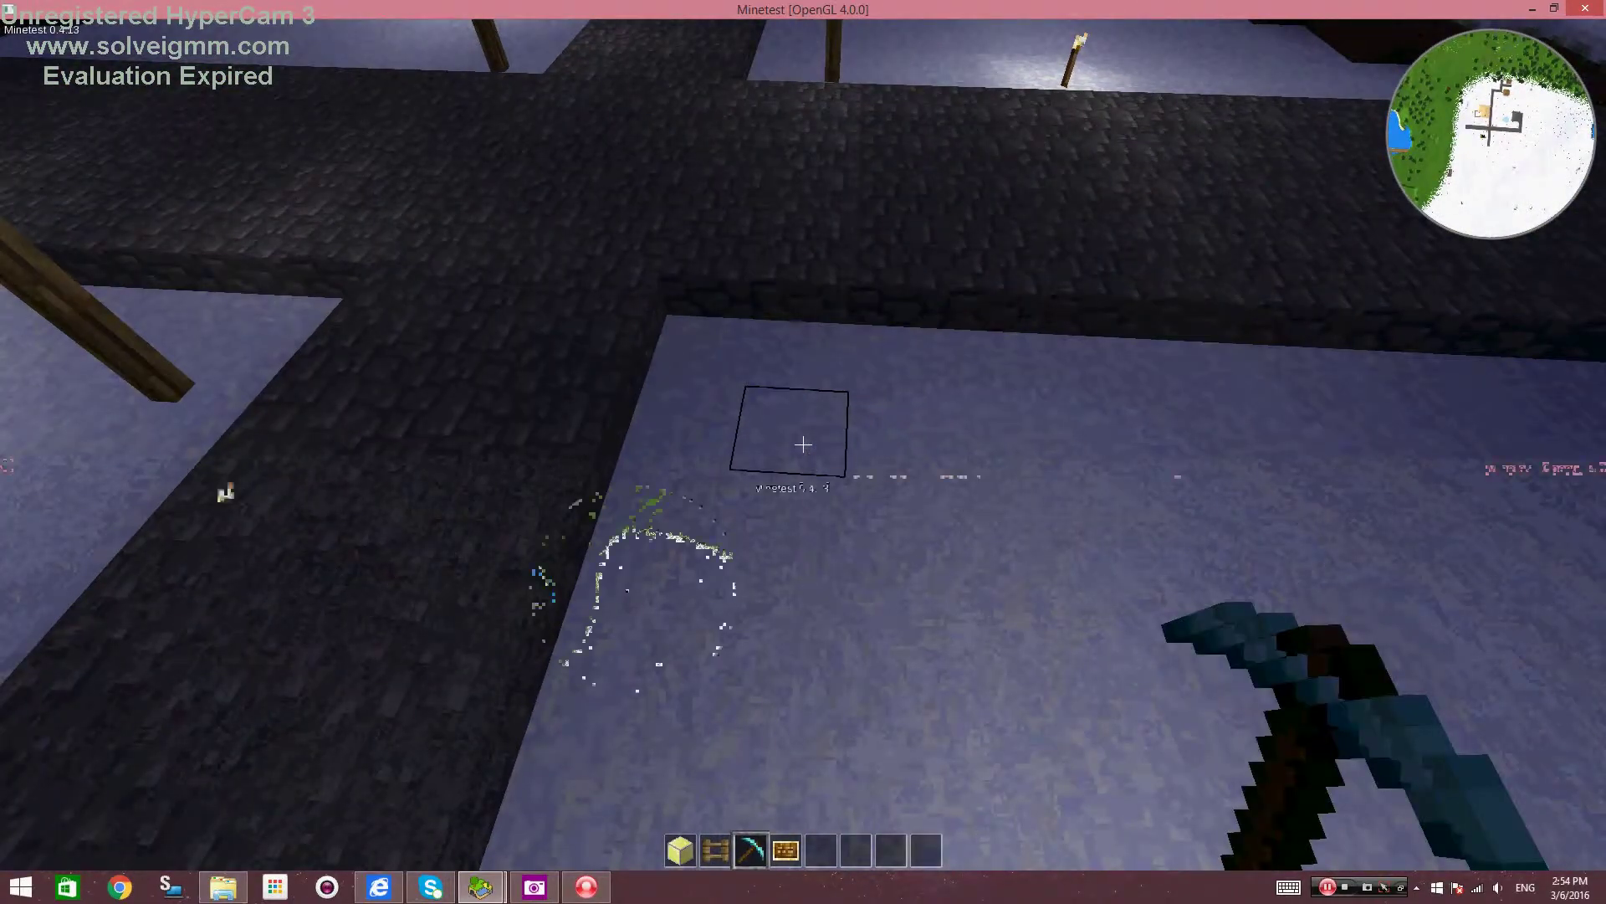
pyautogui.rightClick(803, 445)
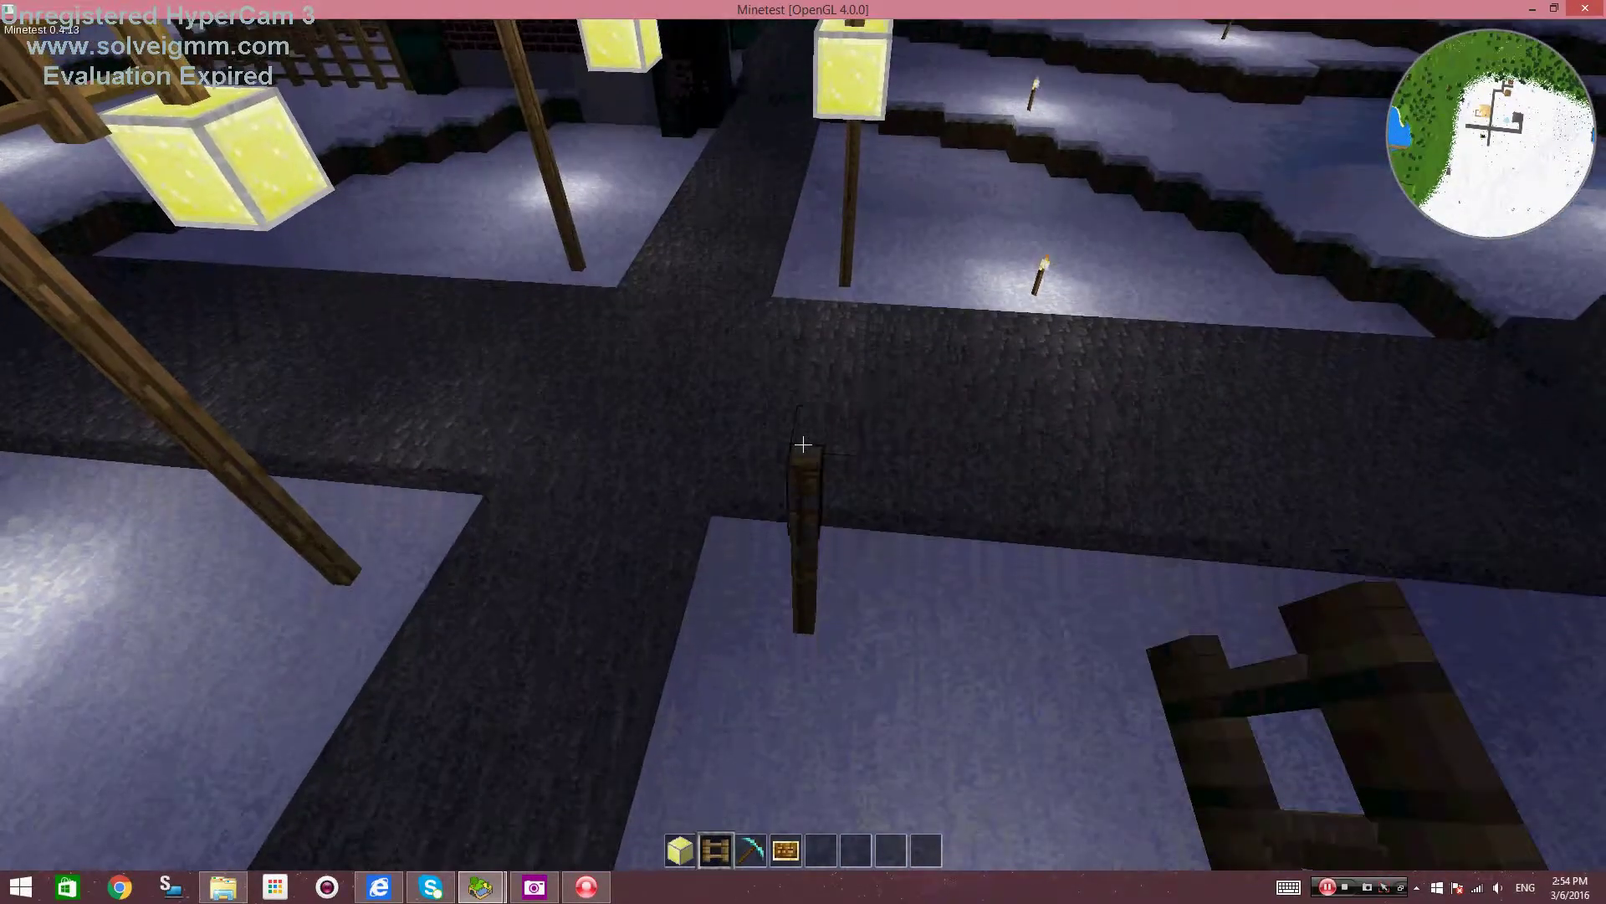
pyautogui.rightClick(803, 445)
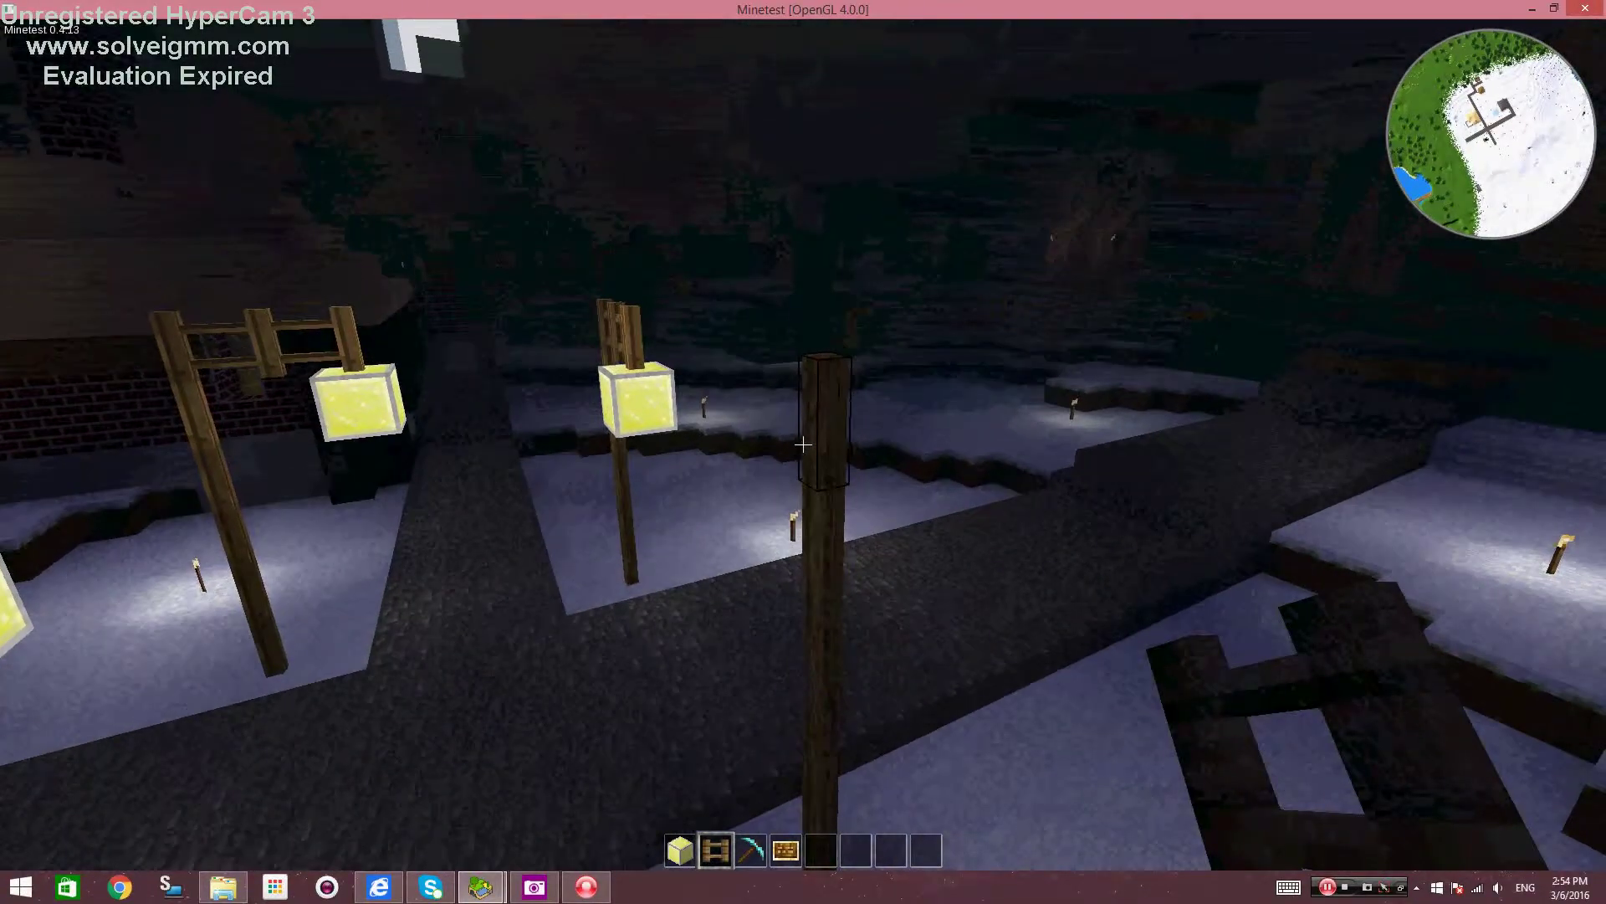
pyautogui.rightClick(804, 444)
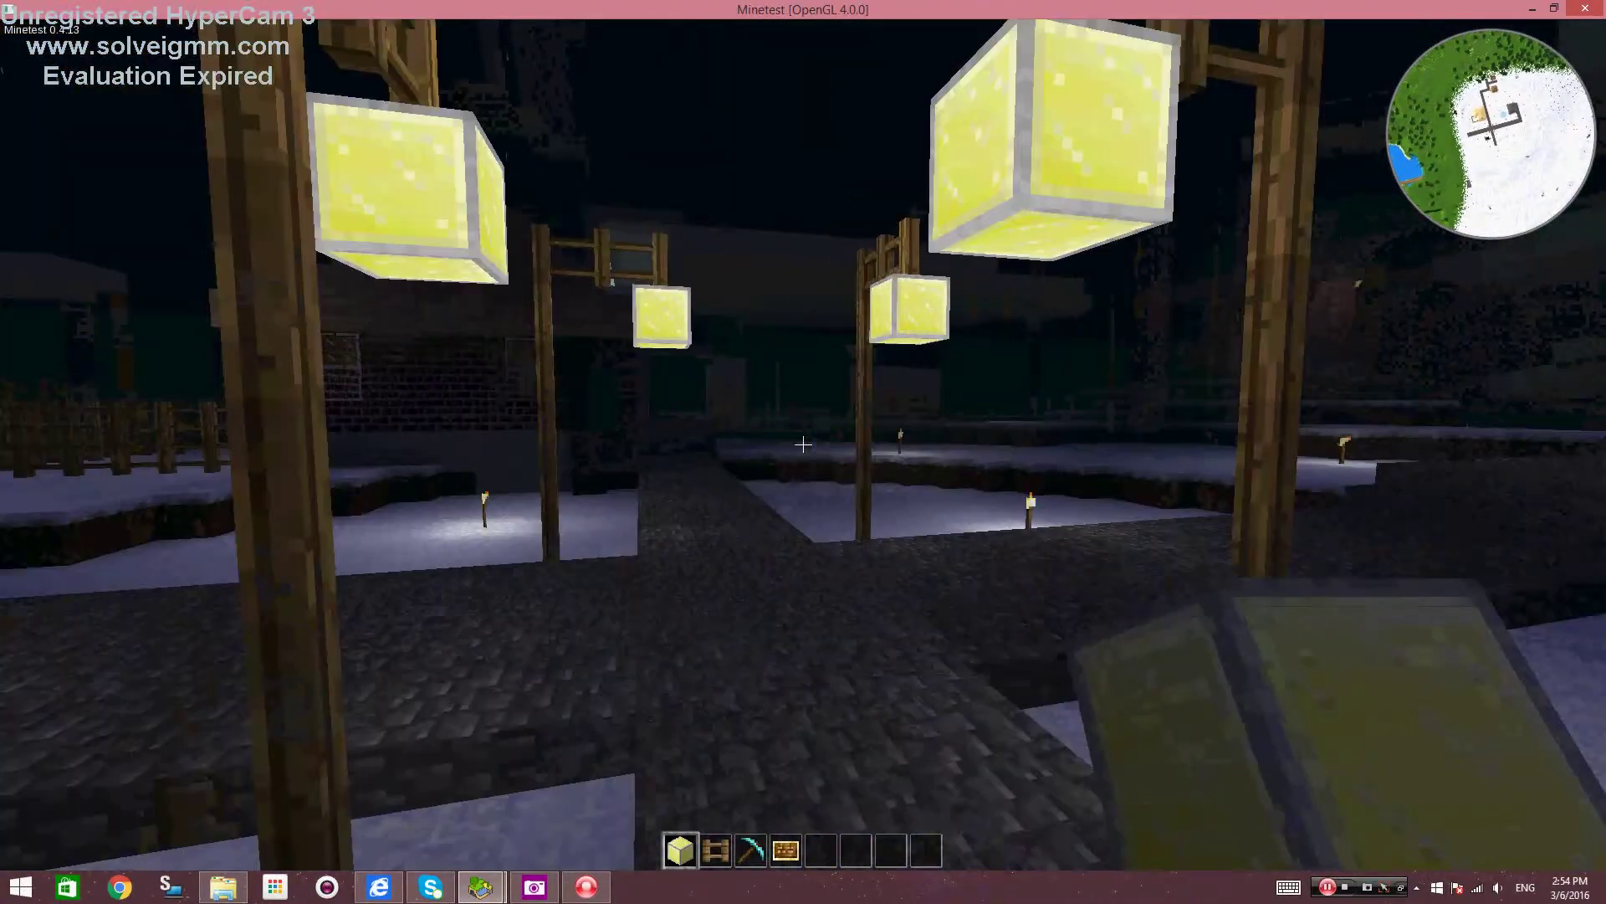
pyautogui.press('k')
pyautogui.press('s')
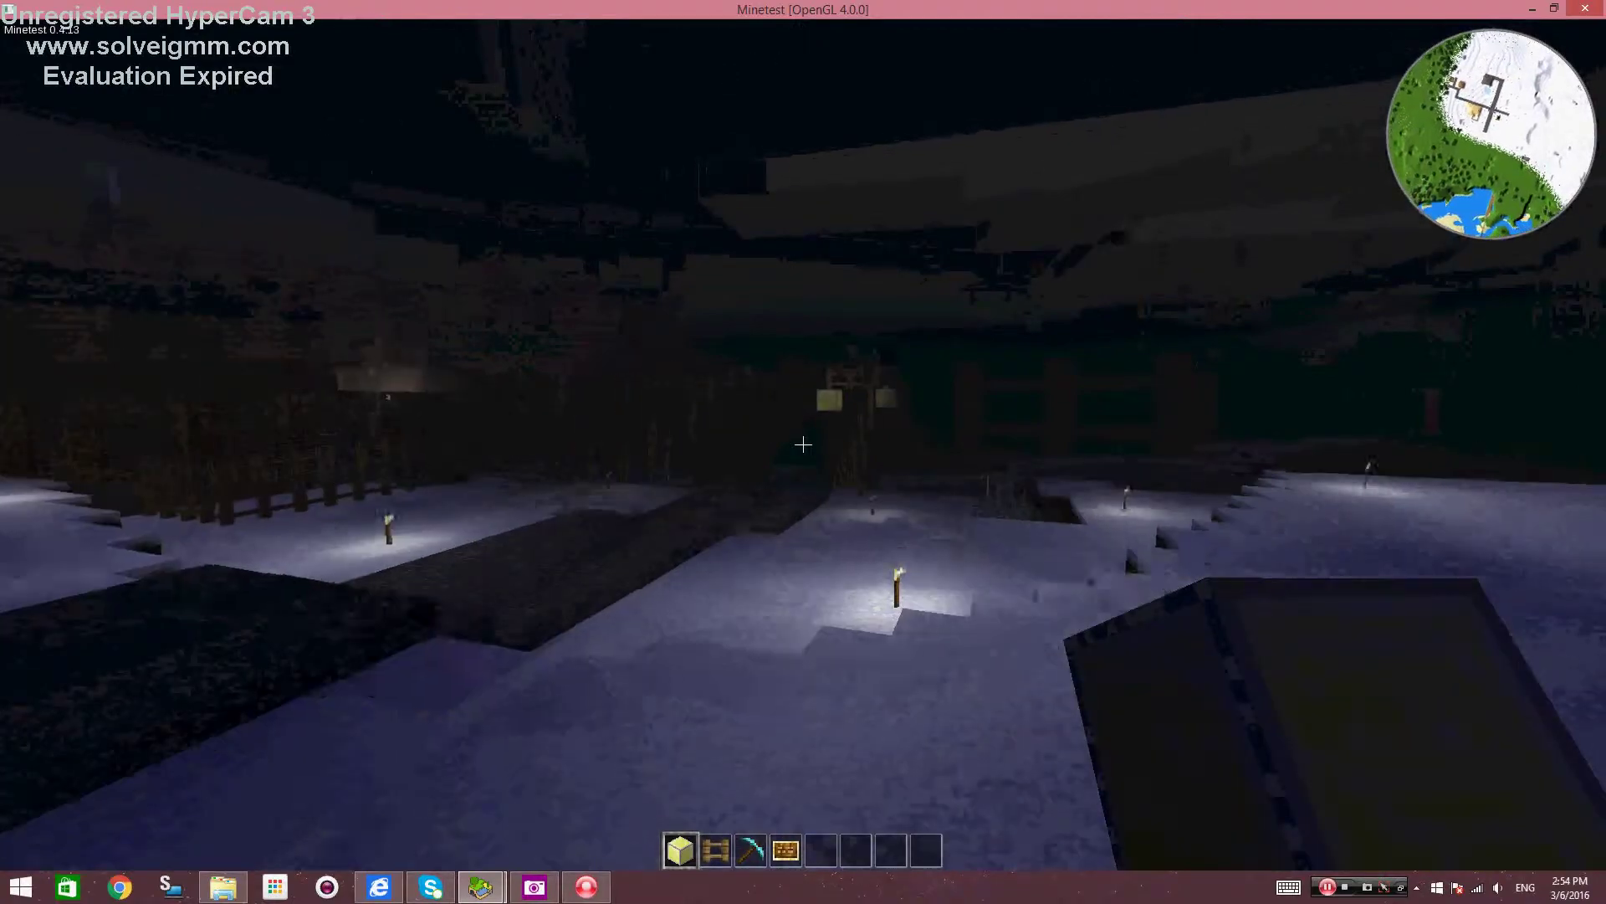
pyautogui.press('d')
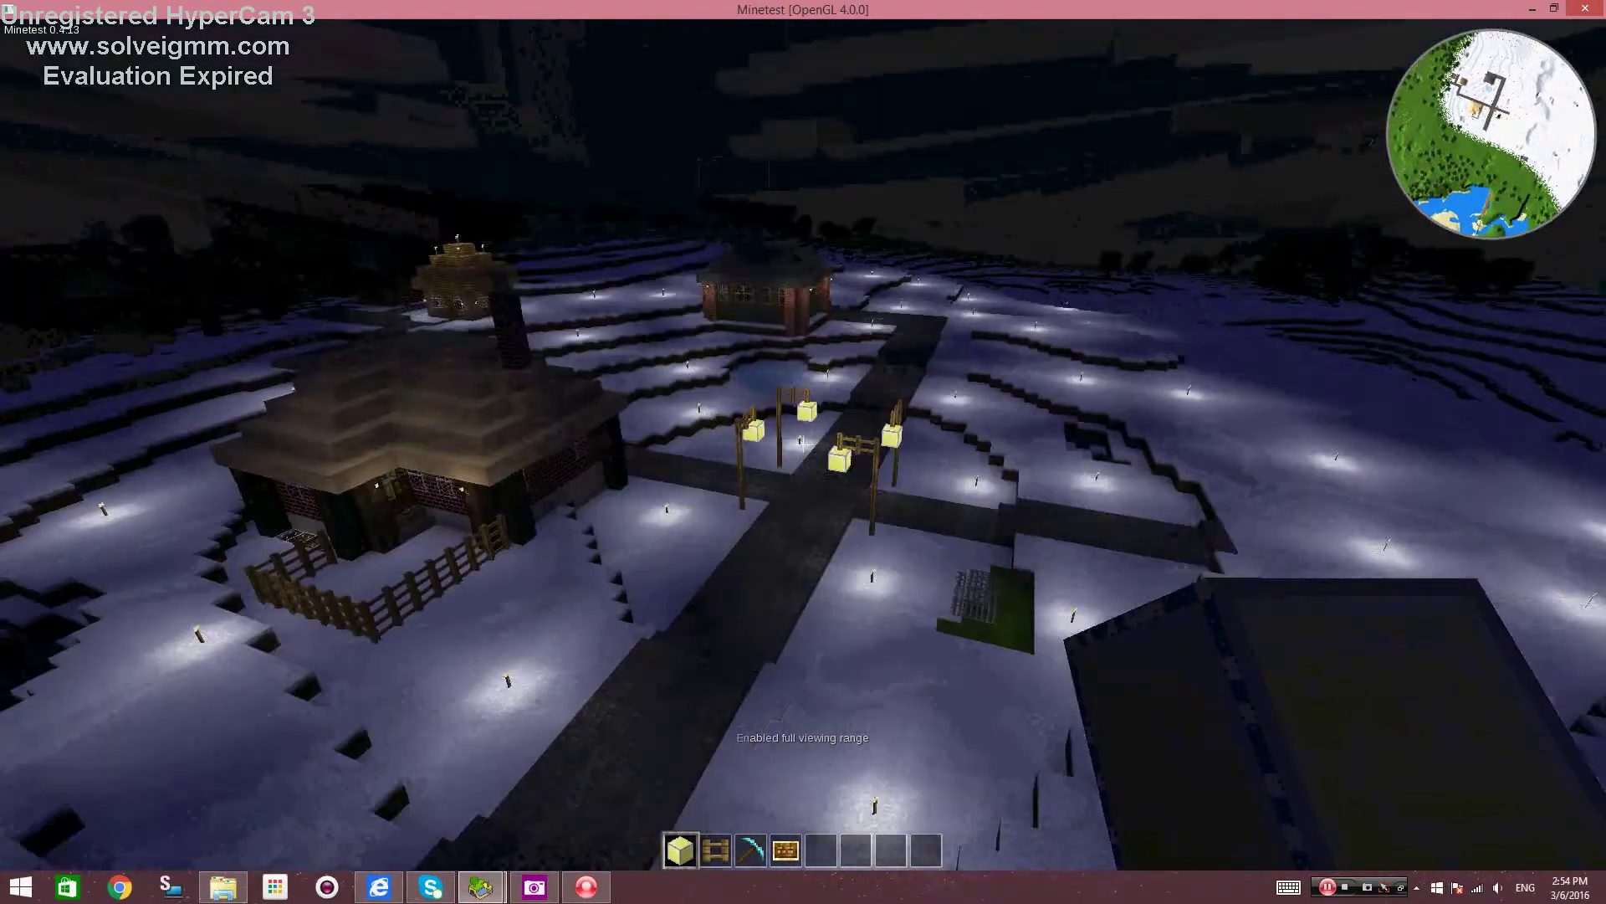
pyautogui.press('a')
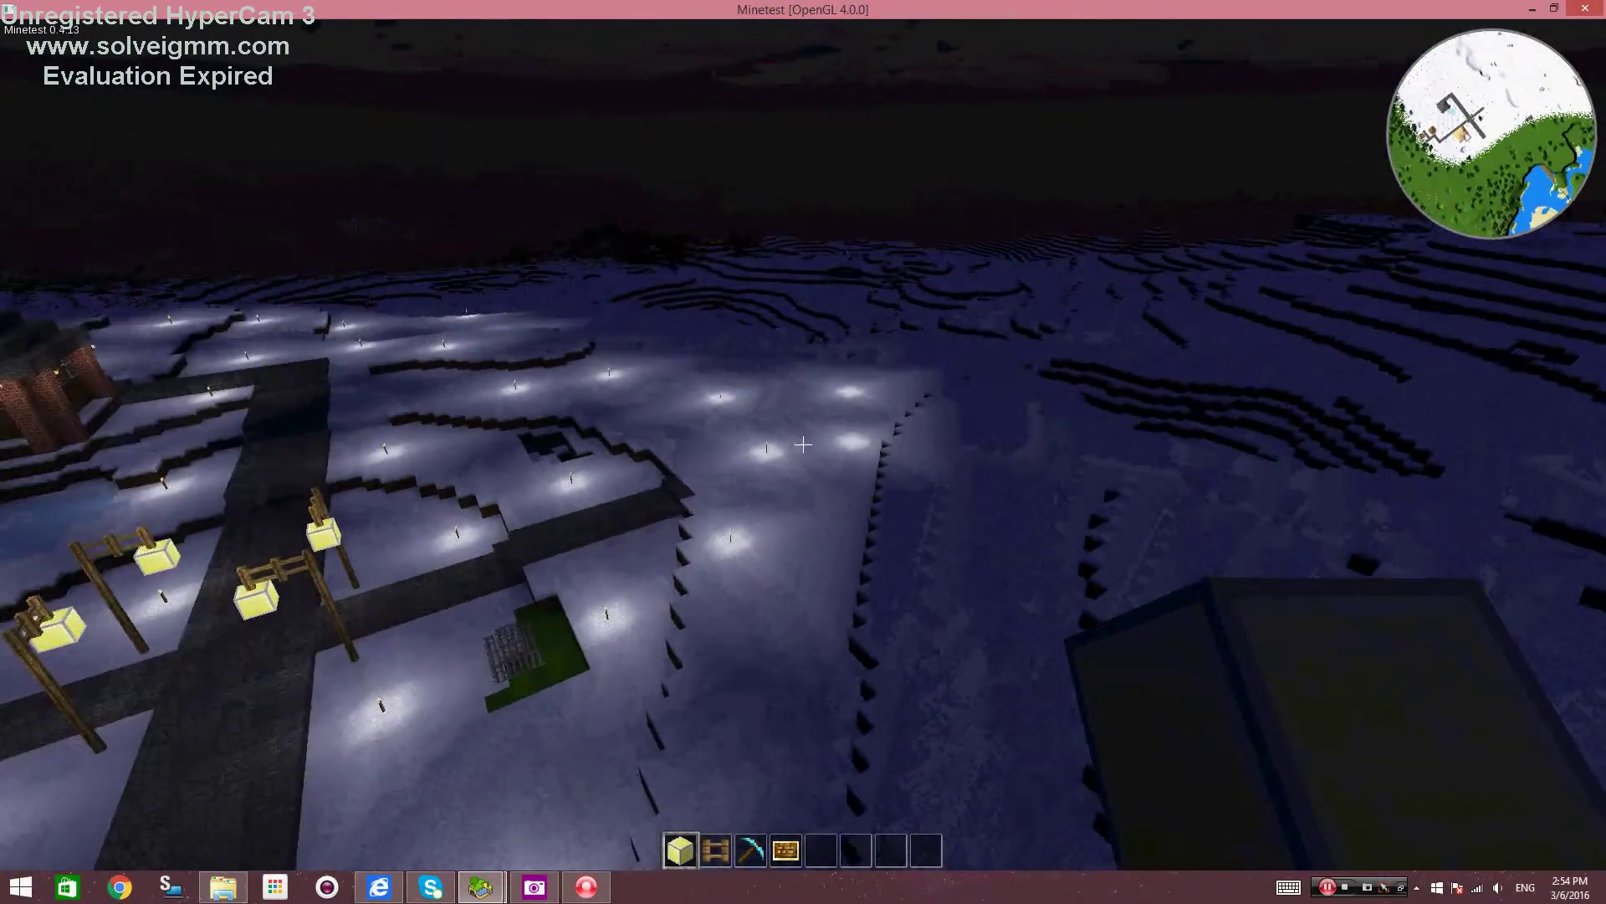
pyautogui.press('k')
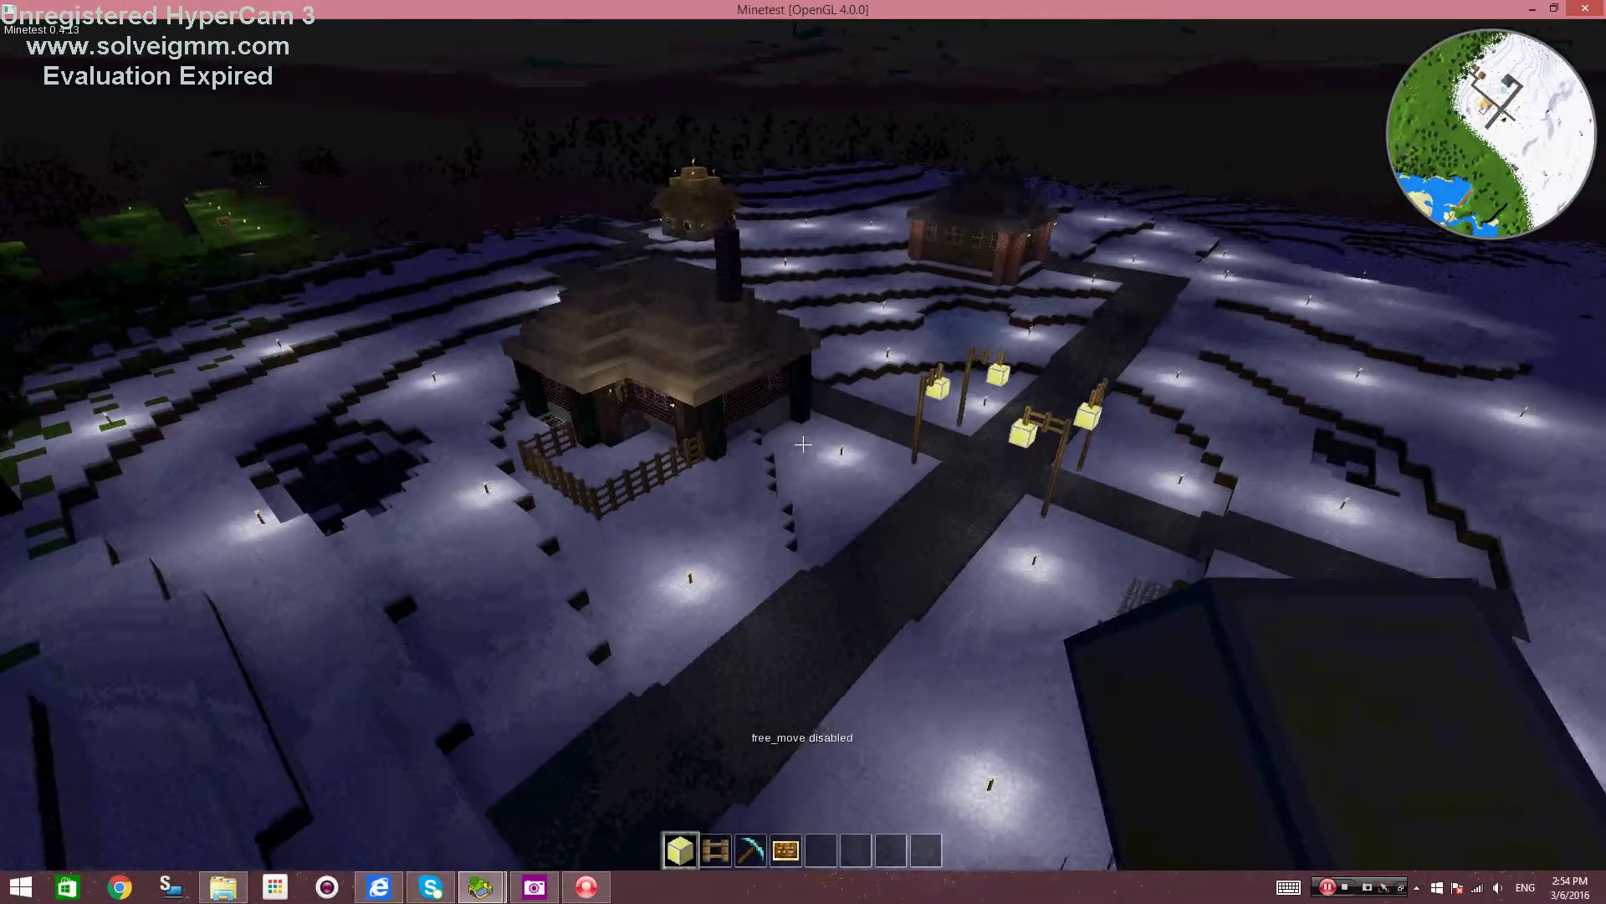
pyautogui.press('w')
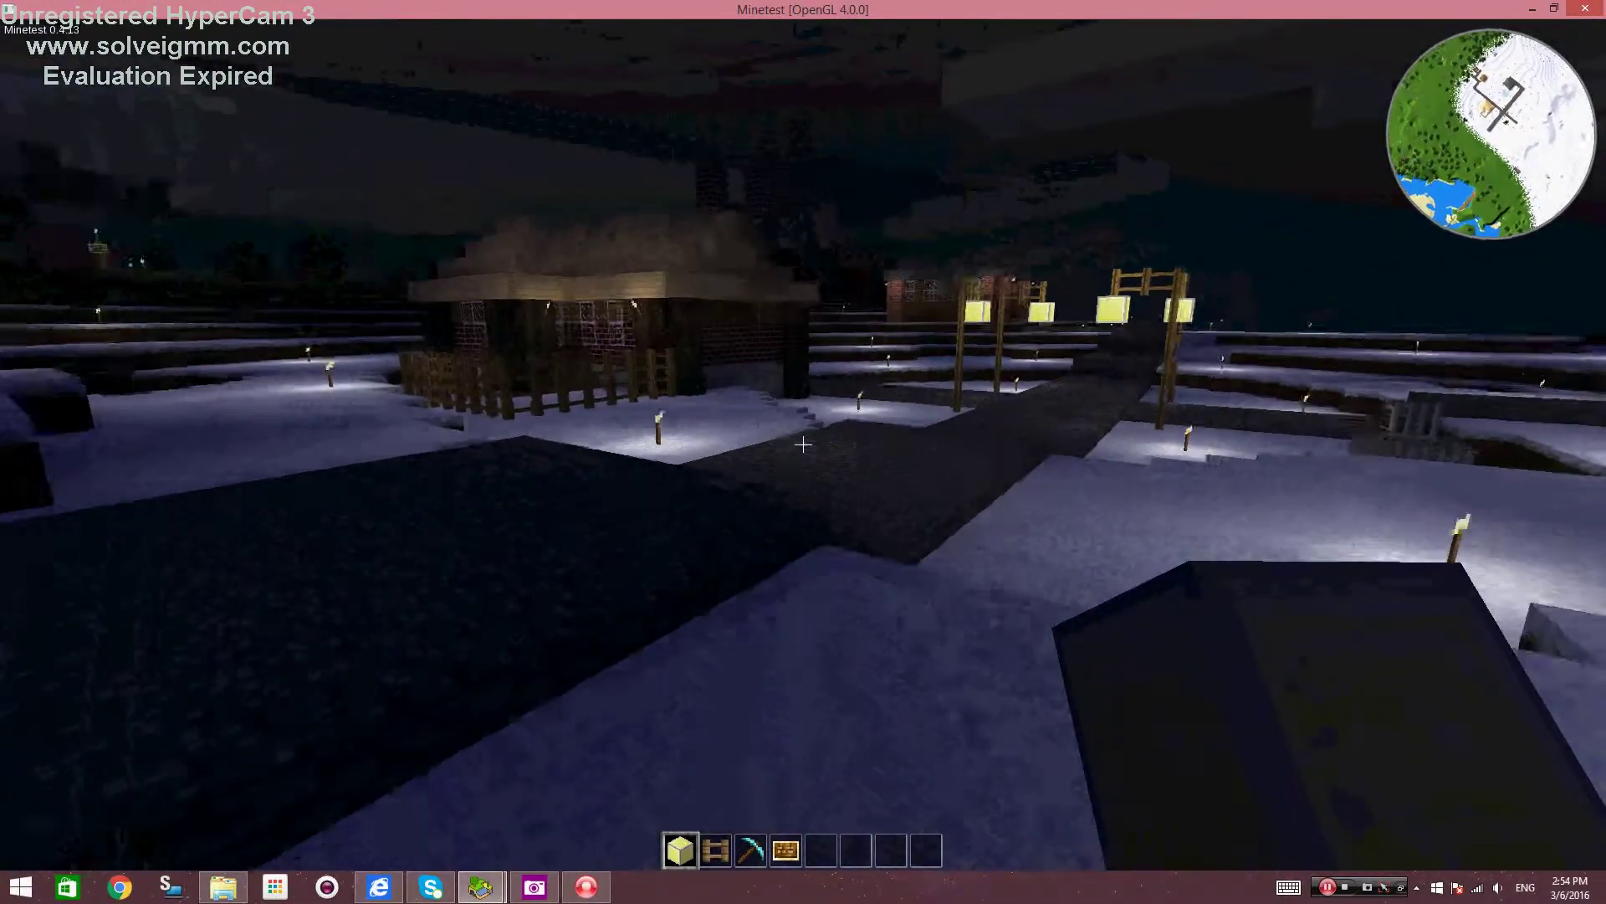
pyautogui.press('w')
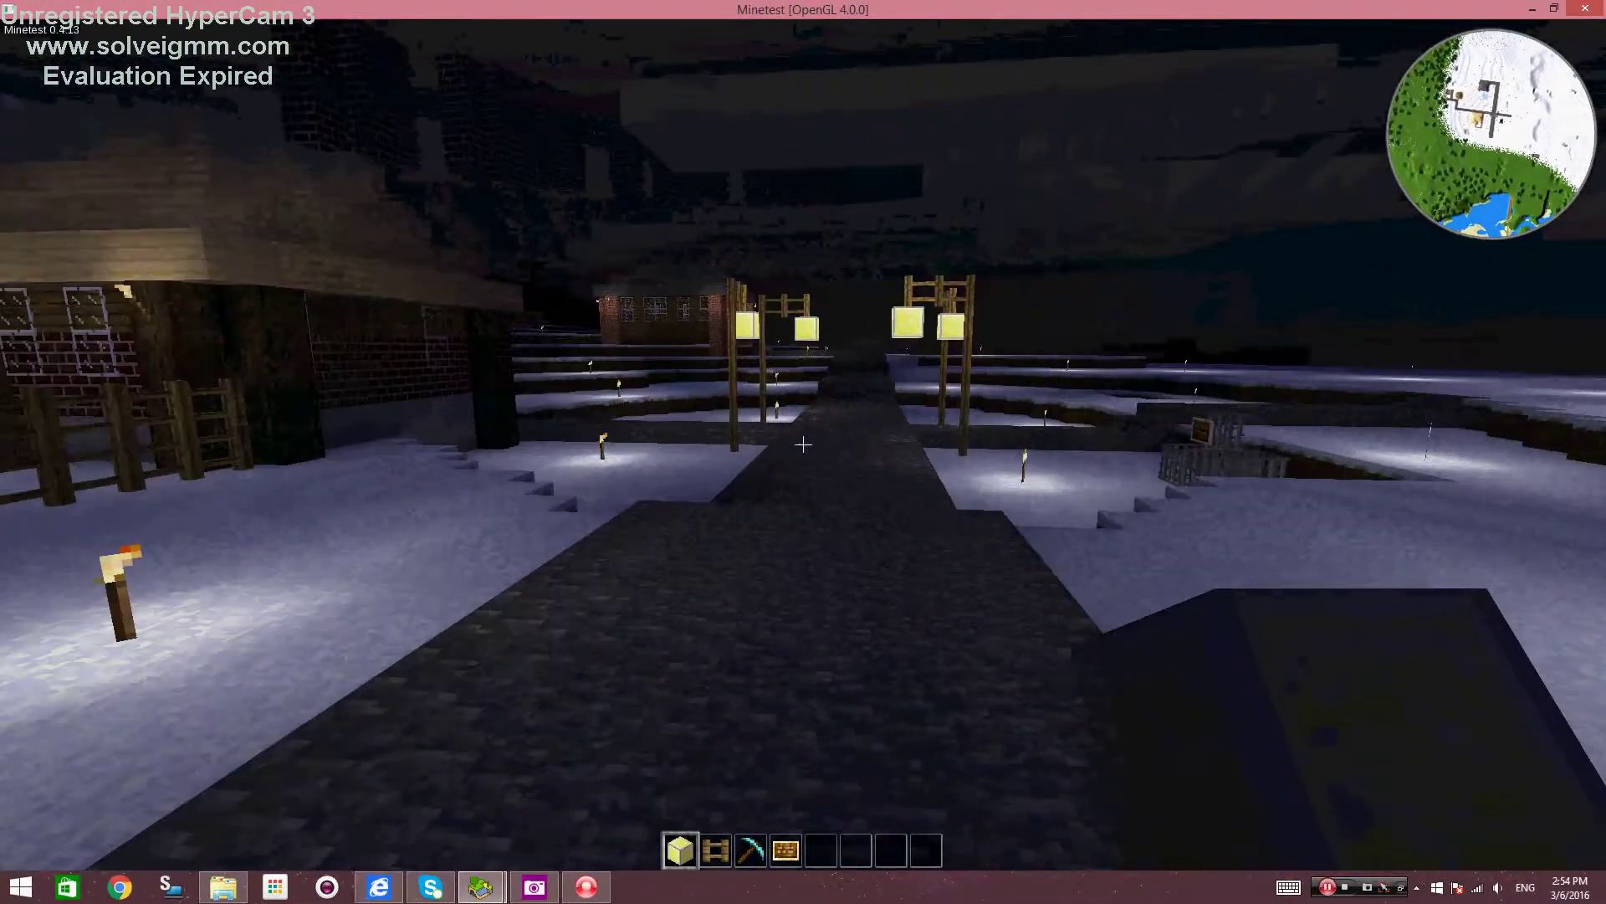
pyautogui.press('w')
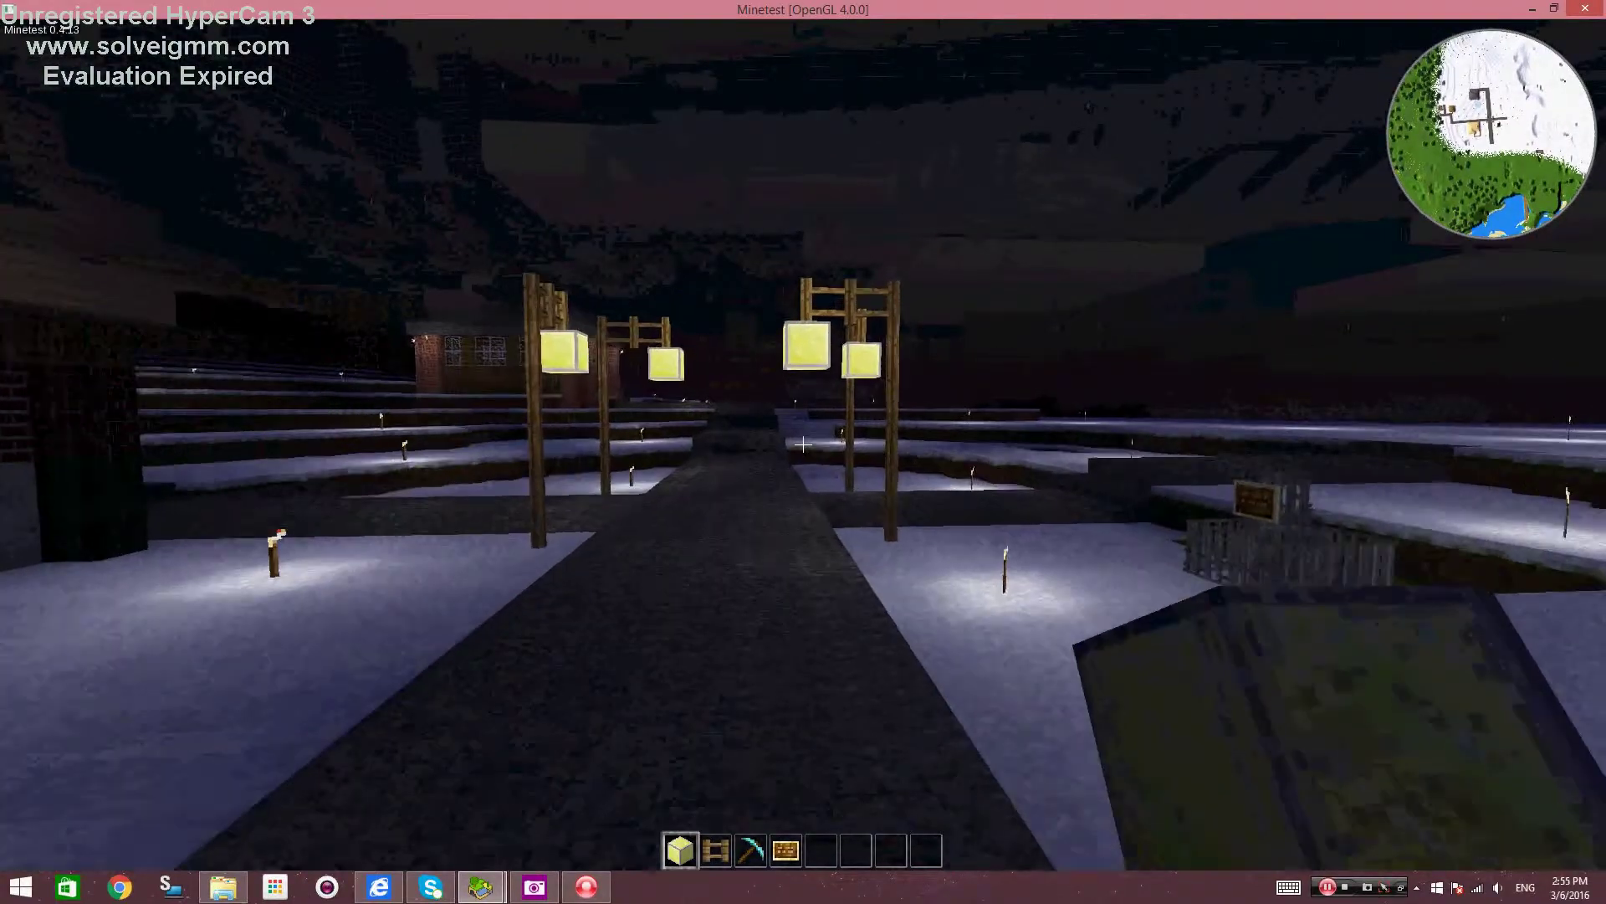
pyautogui.press('w')
pyautogui.press('w')
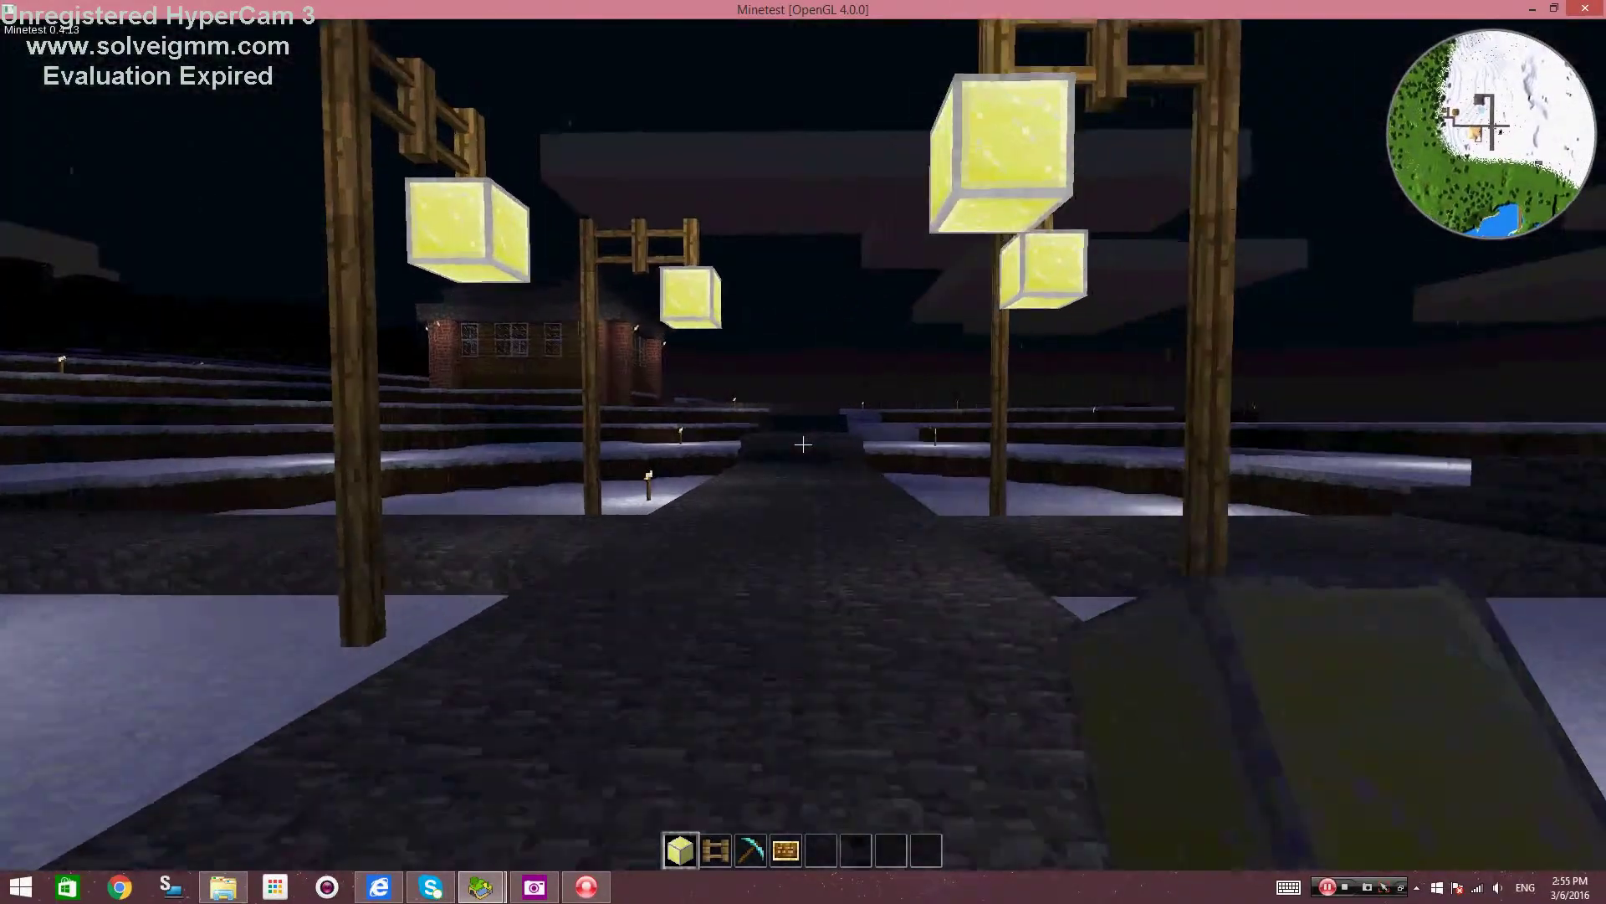
pyautogui.press('w')
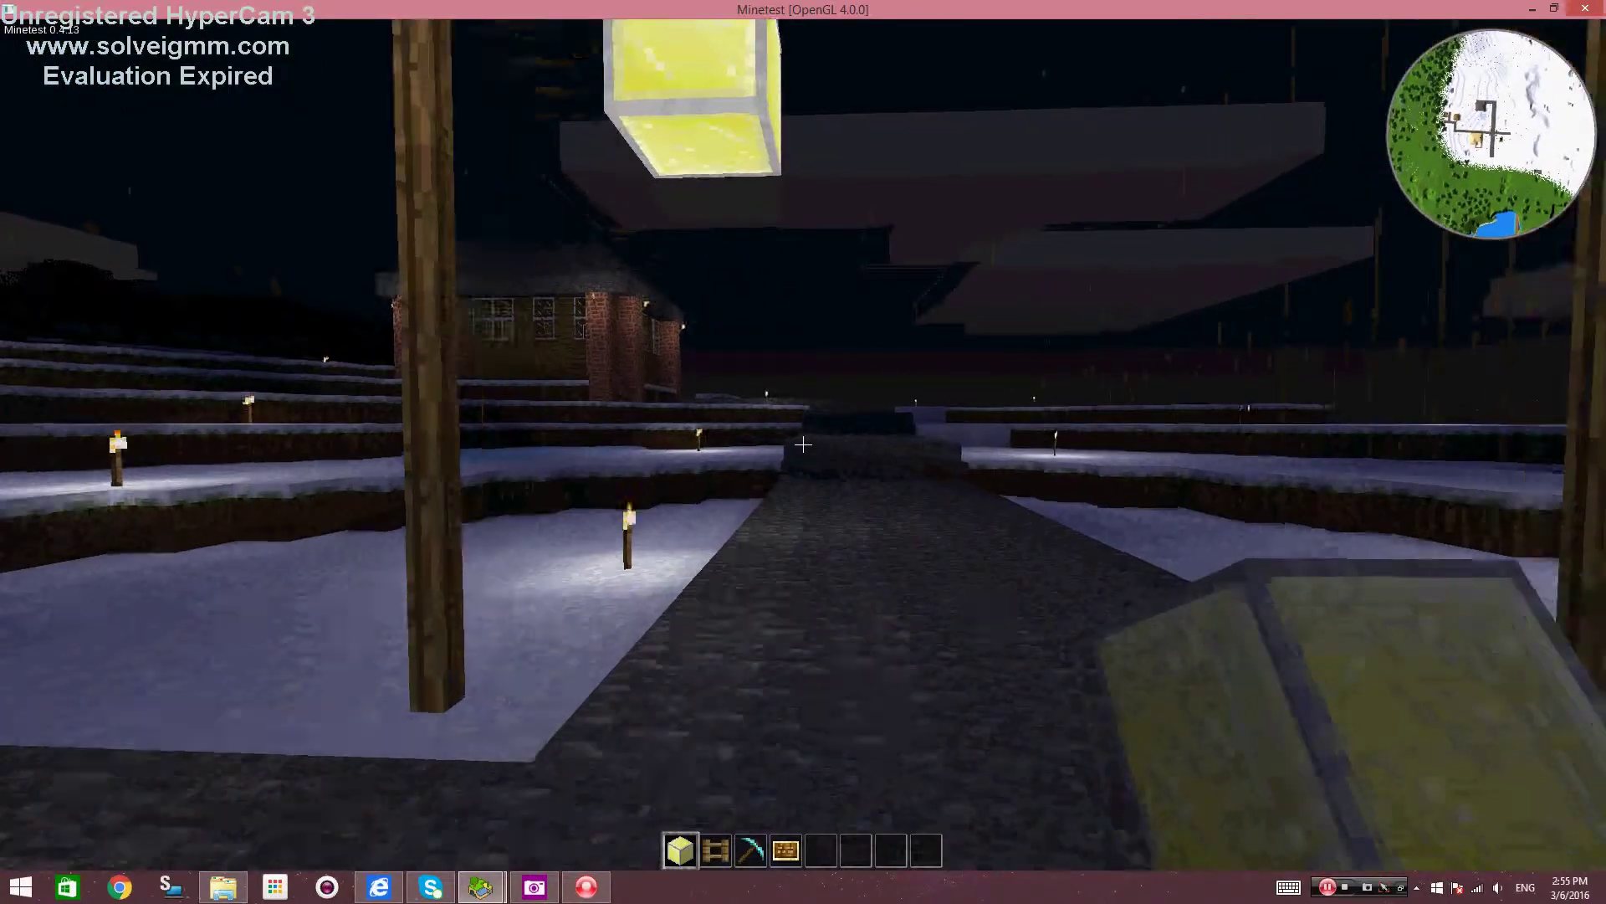
pyautogui.press('k')
pyautogui.press('space')
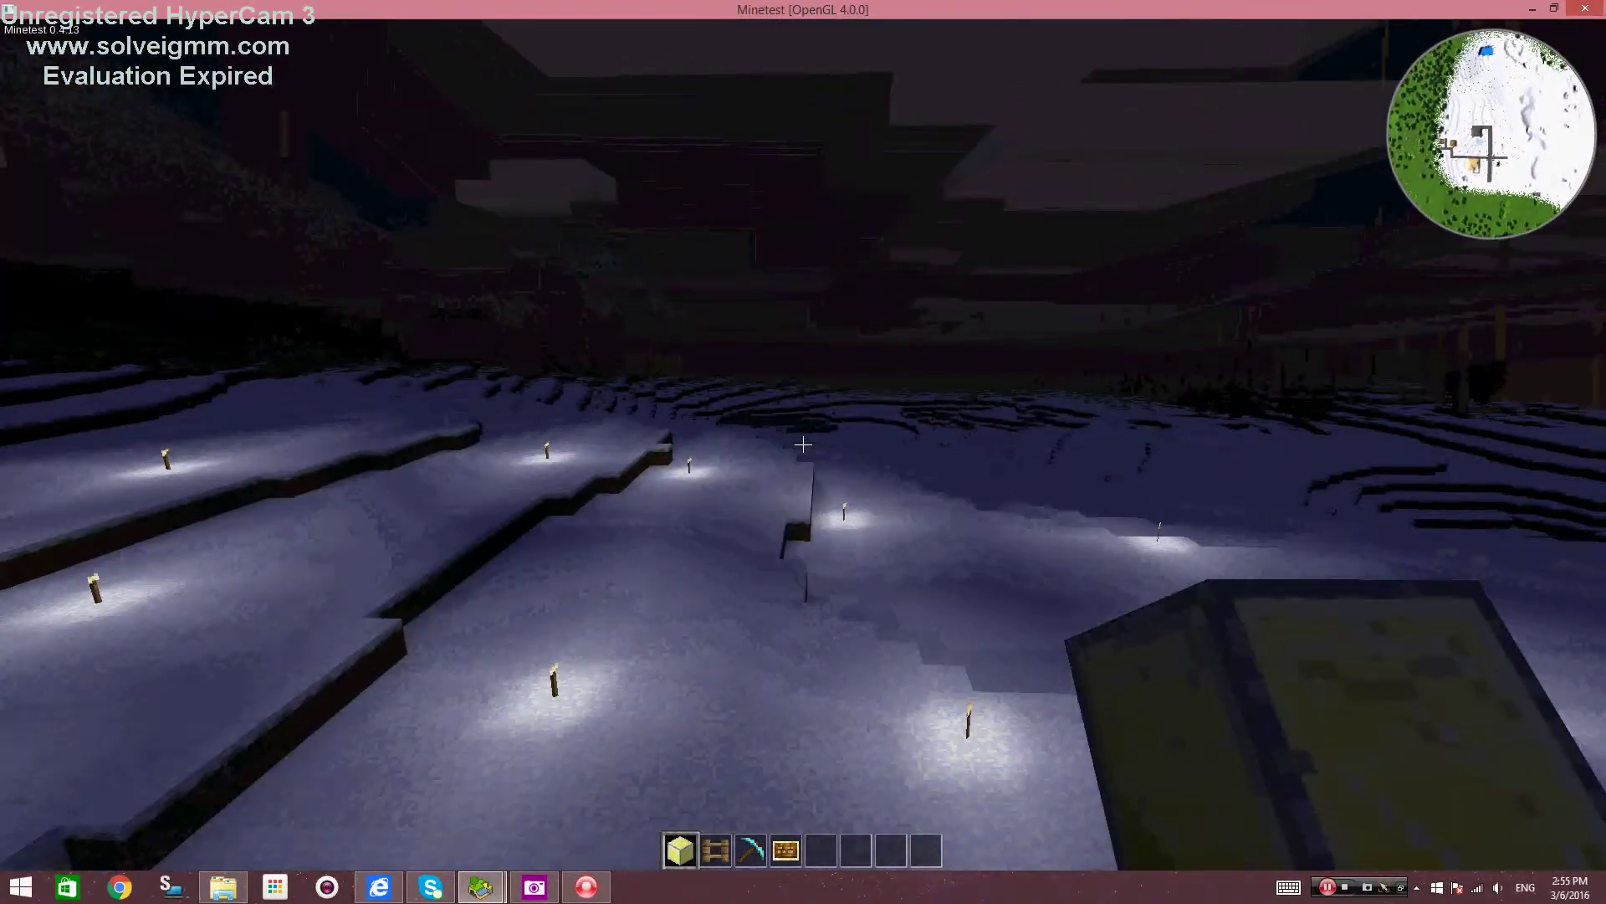
pyautogui.press('k')
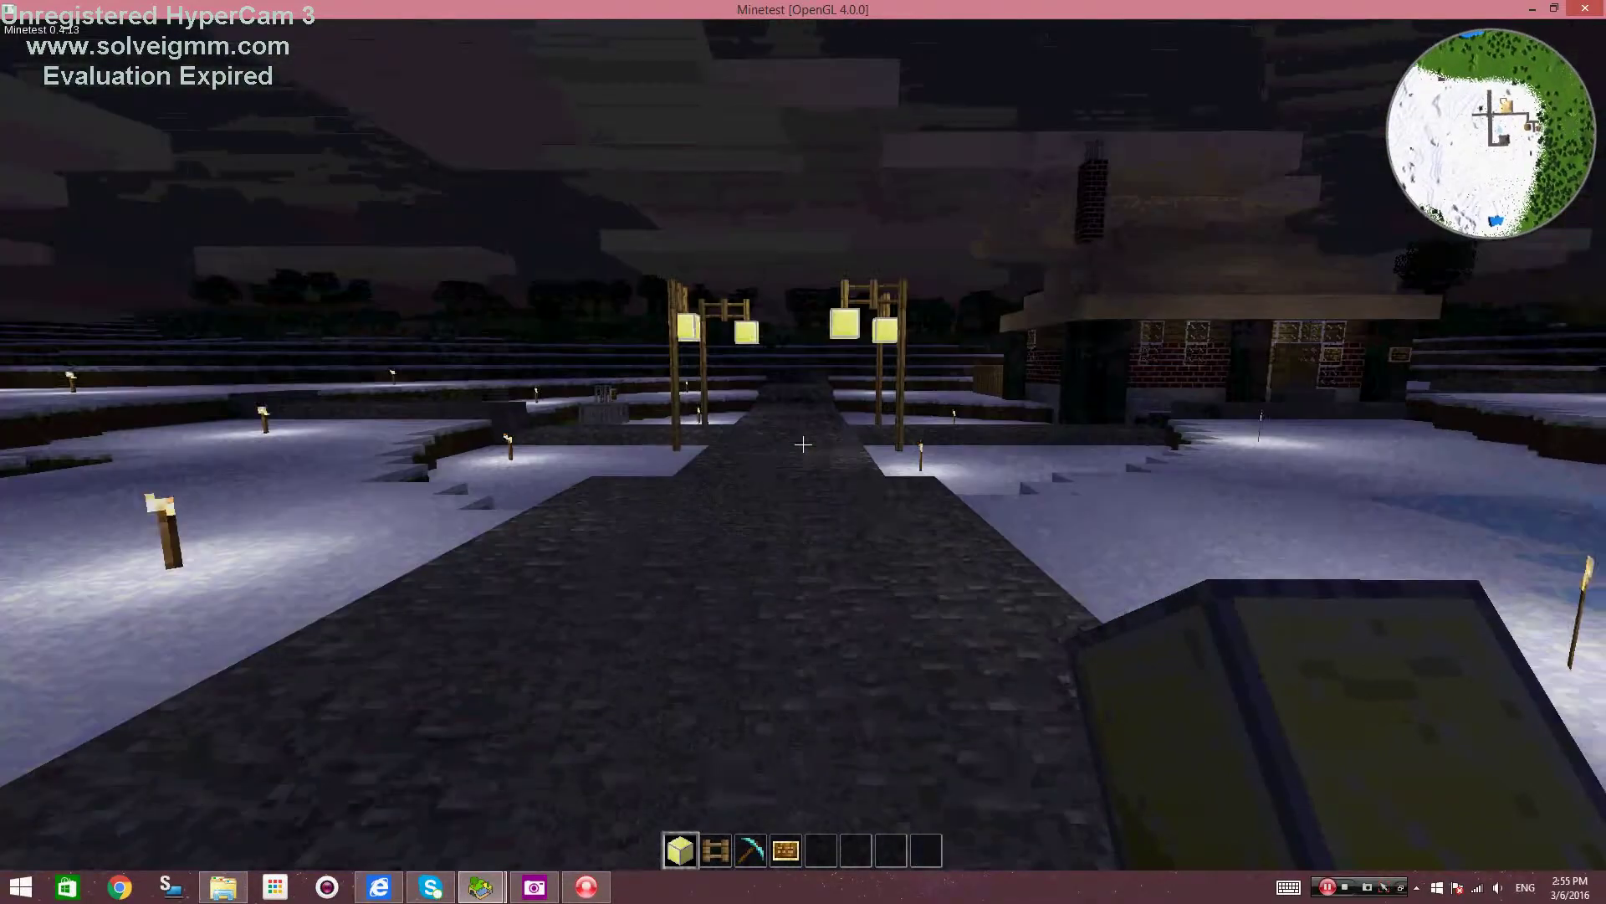
pyautogui.press('w')
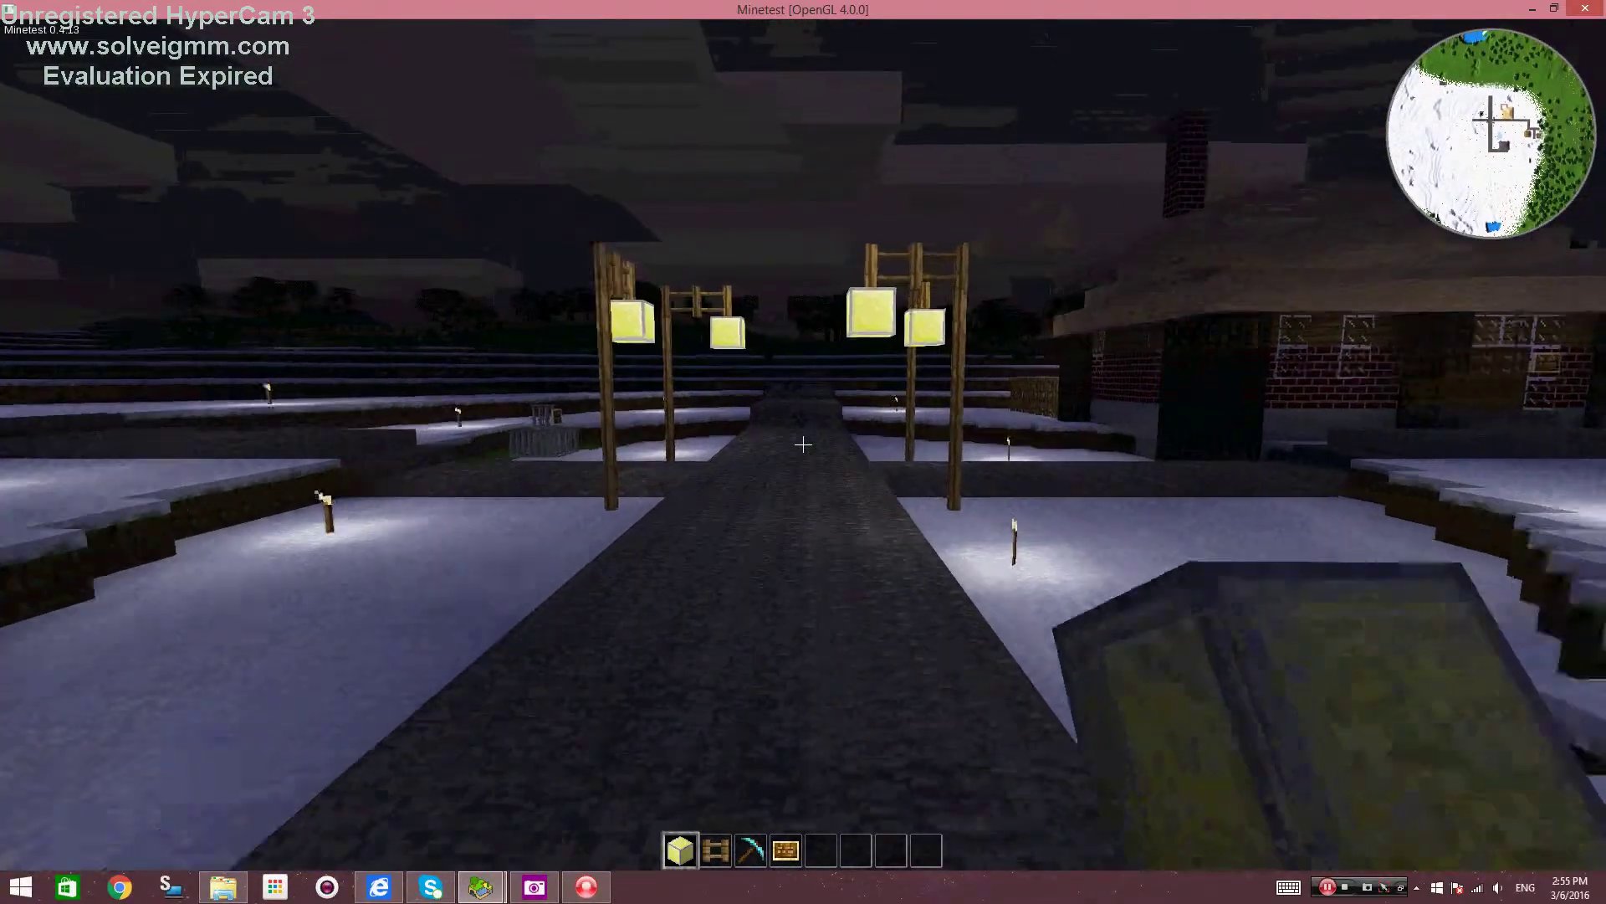
pyautogui.press('w')
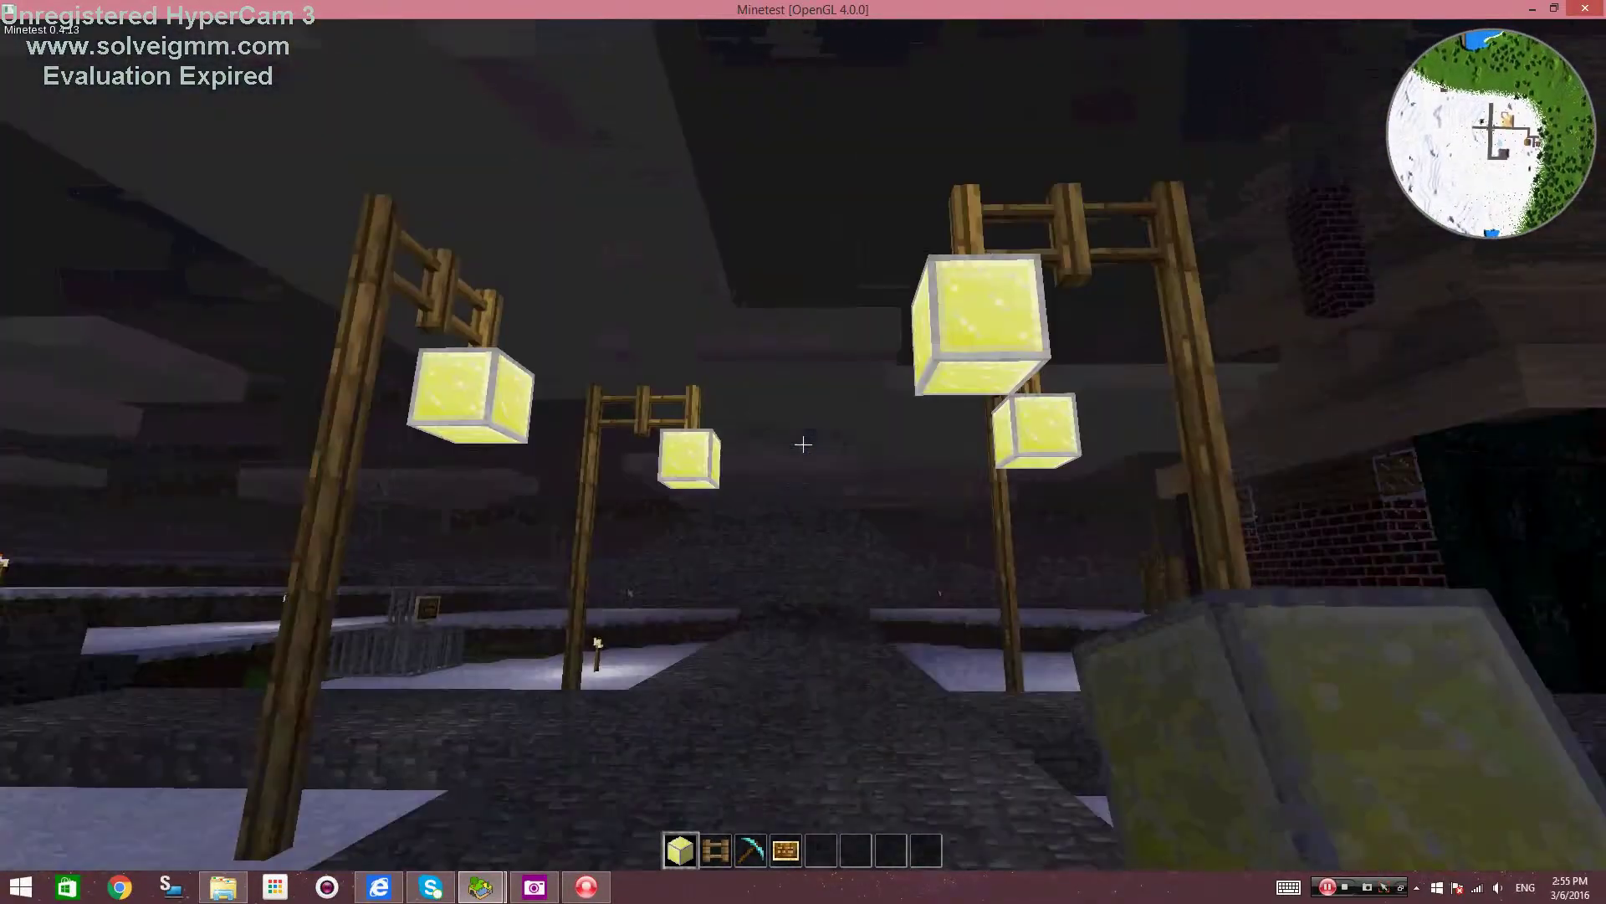
pyautogui.press('w')
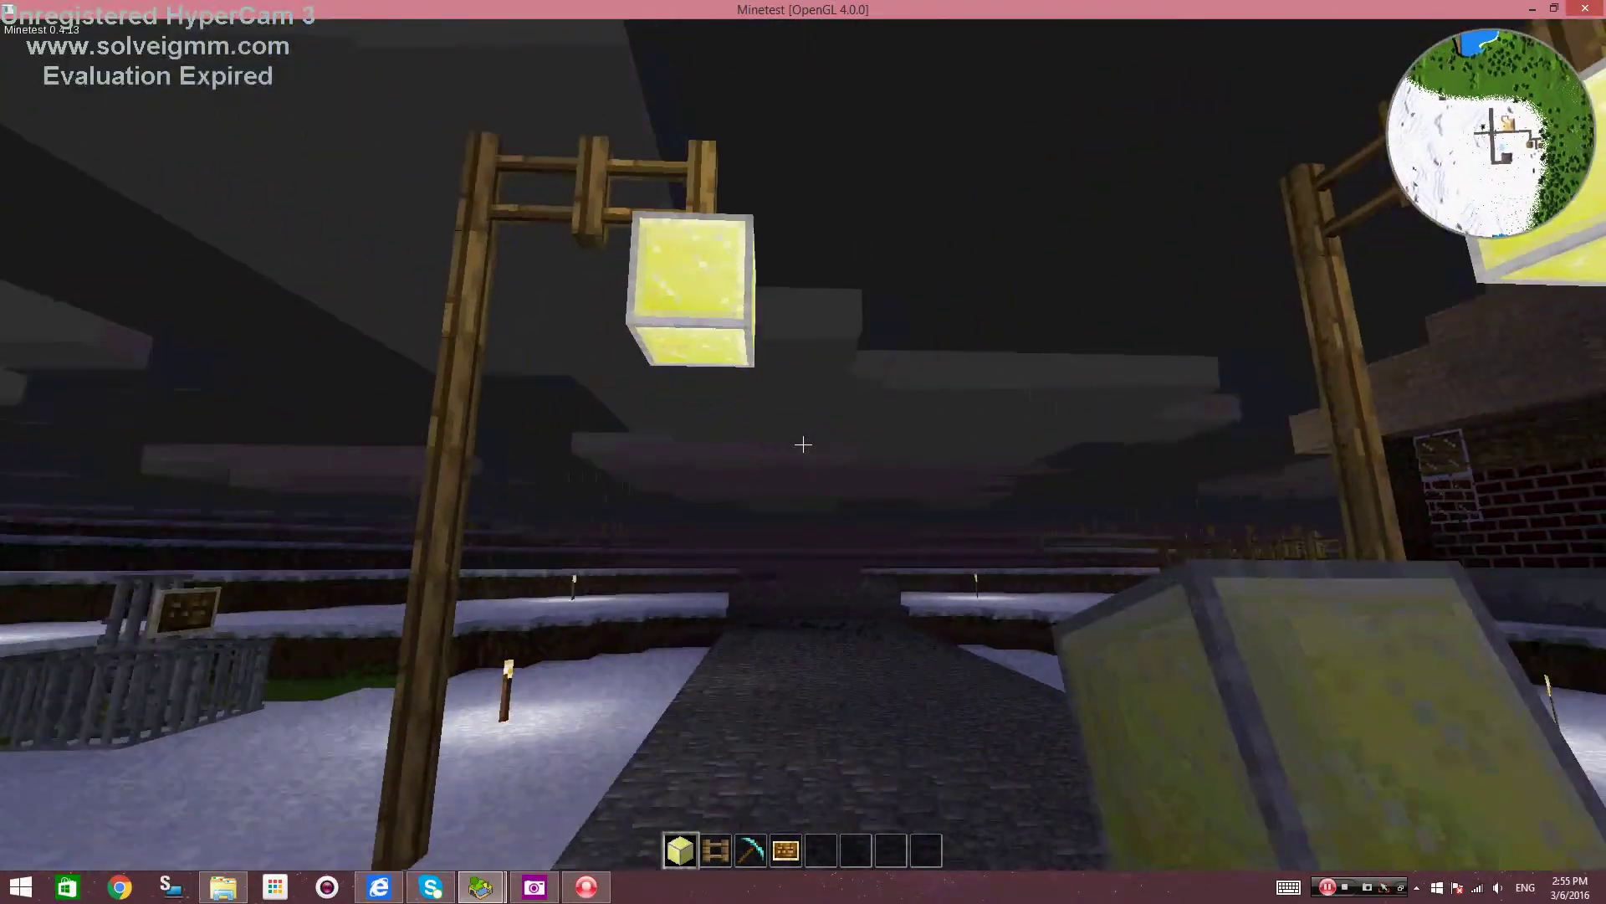
pyautogui.press('w')
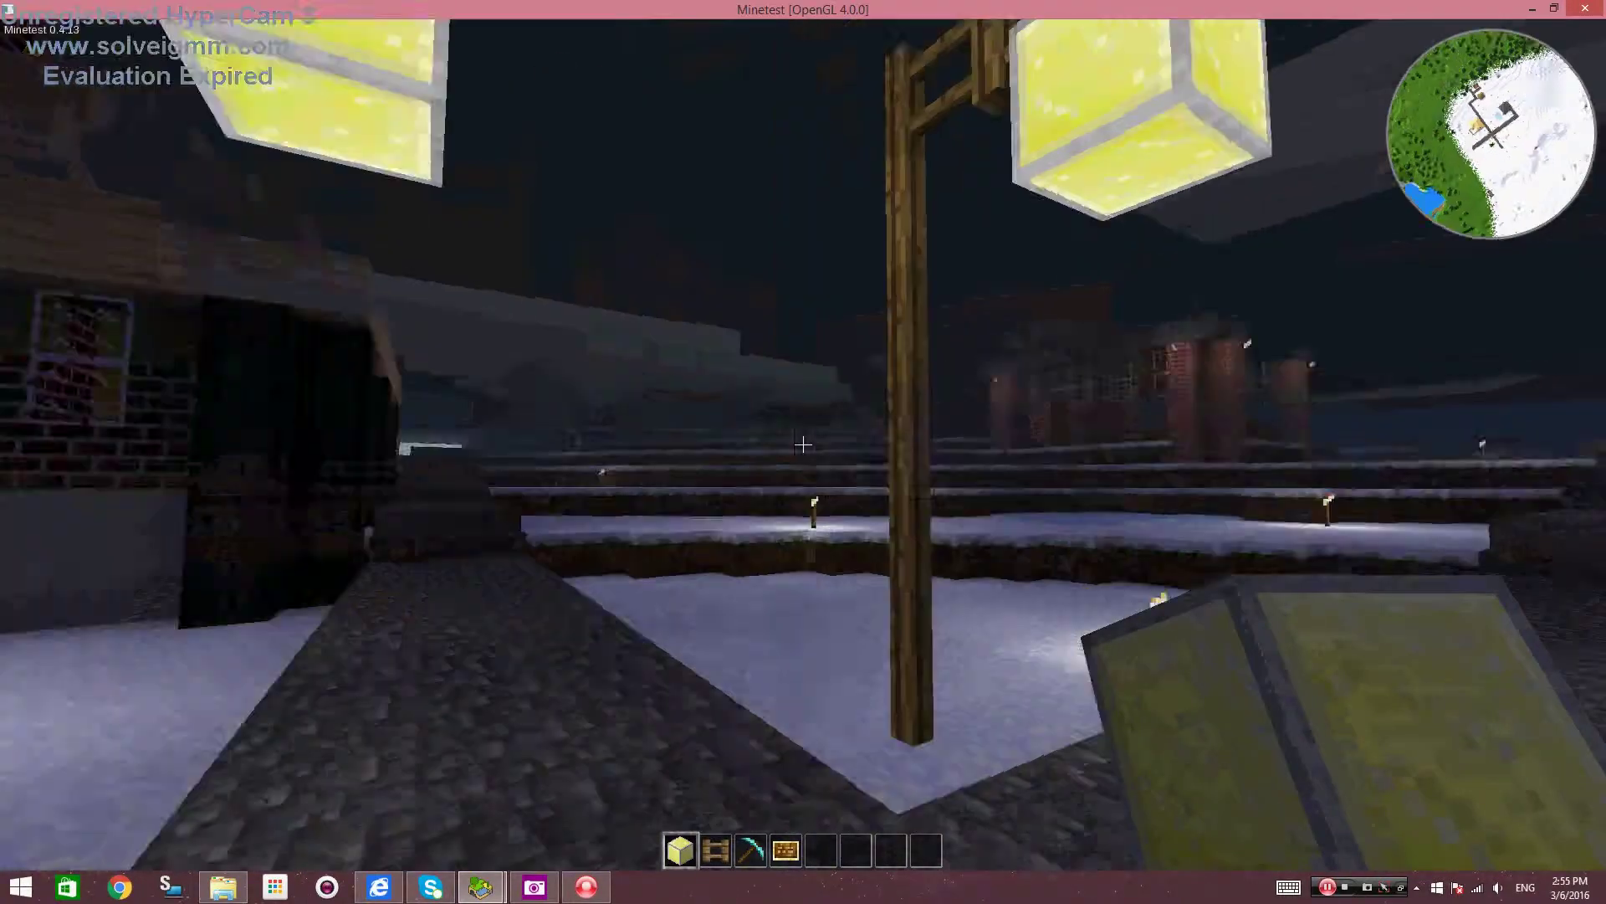
pyautogui.press('w')
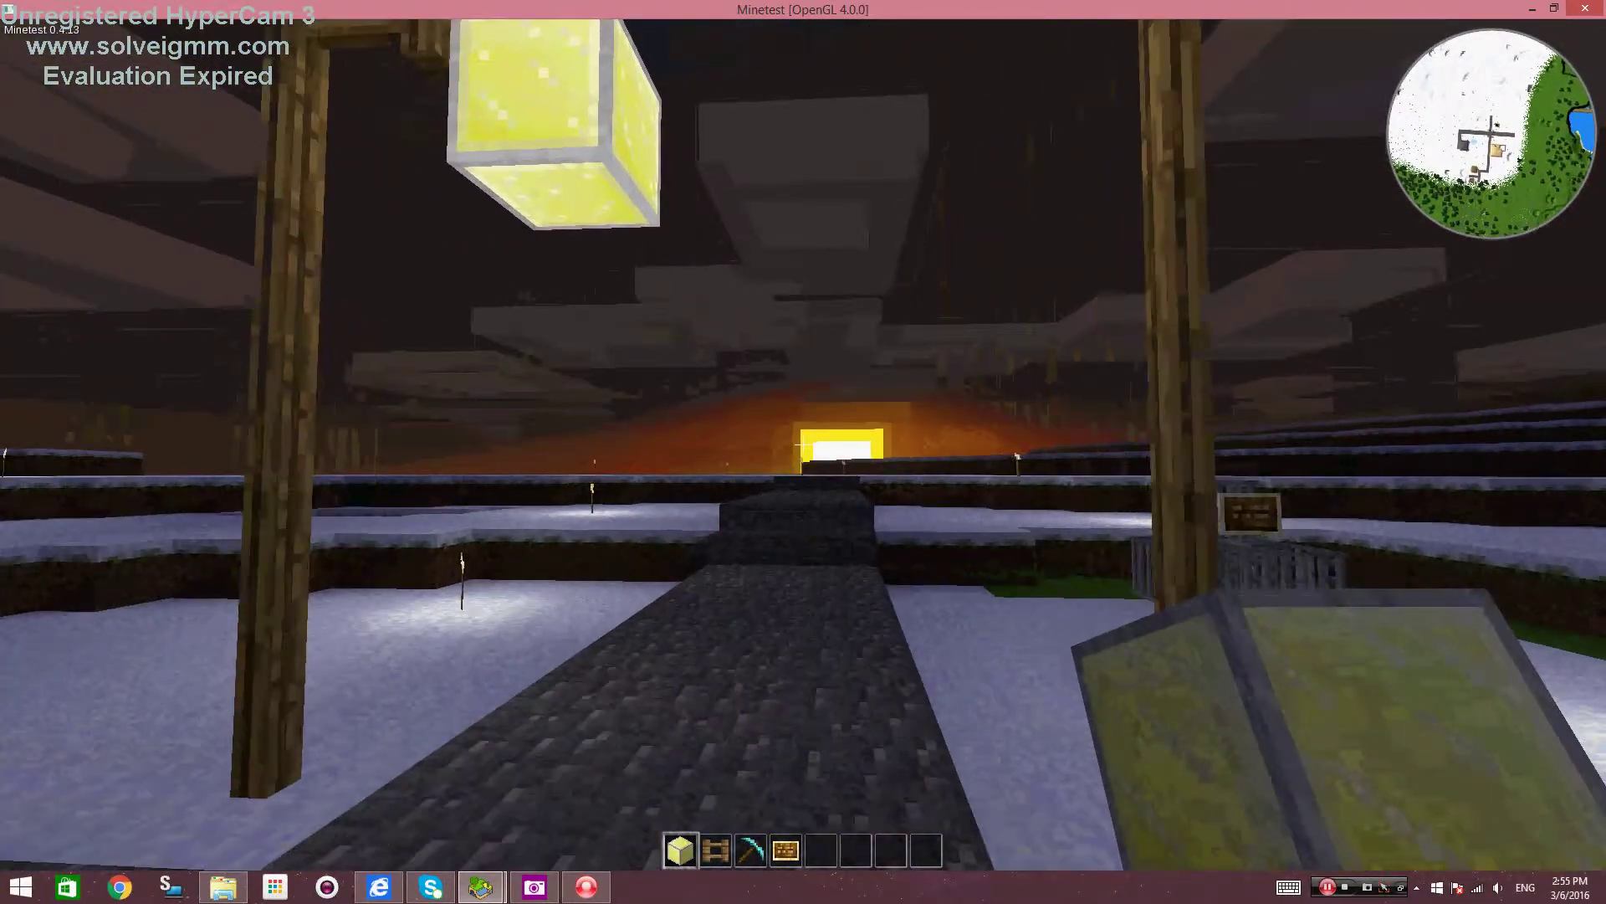
# Pause and resume, then walk past the lamp posts toward the brick house.
pyautogui.press('Escape')
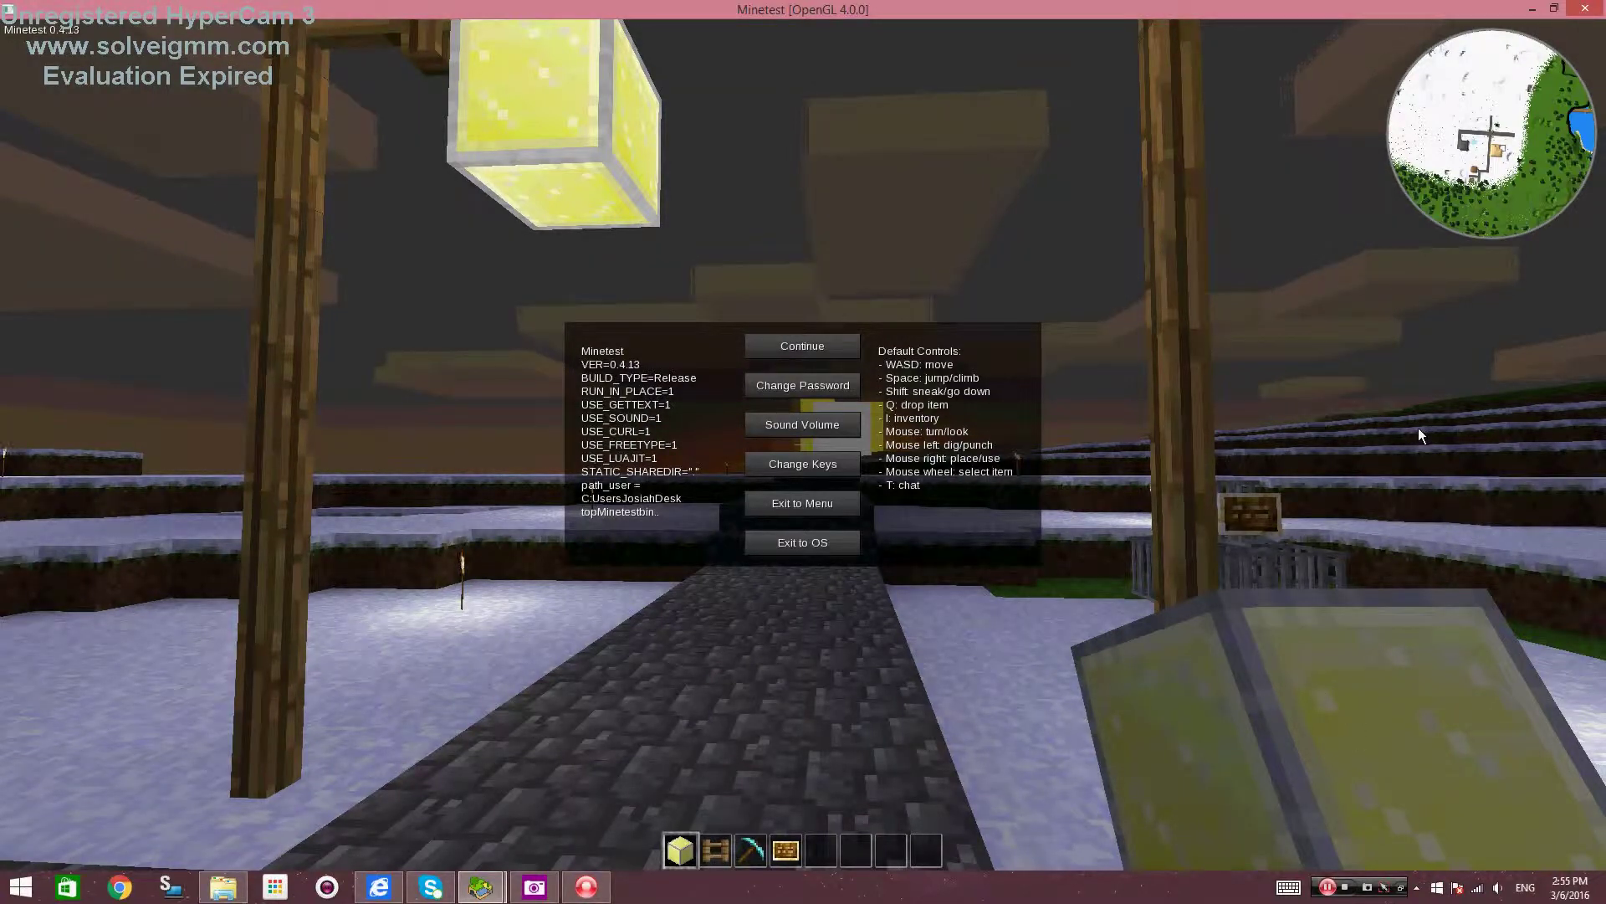
pyautogui.click(820, 345)
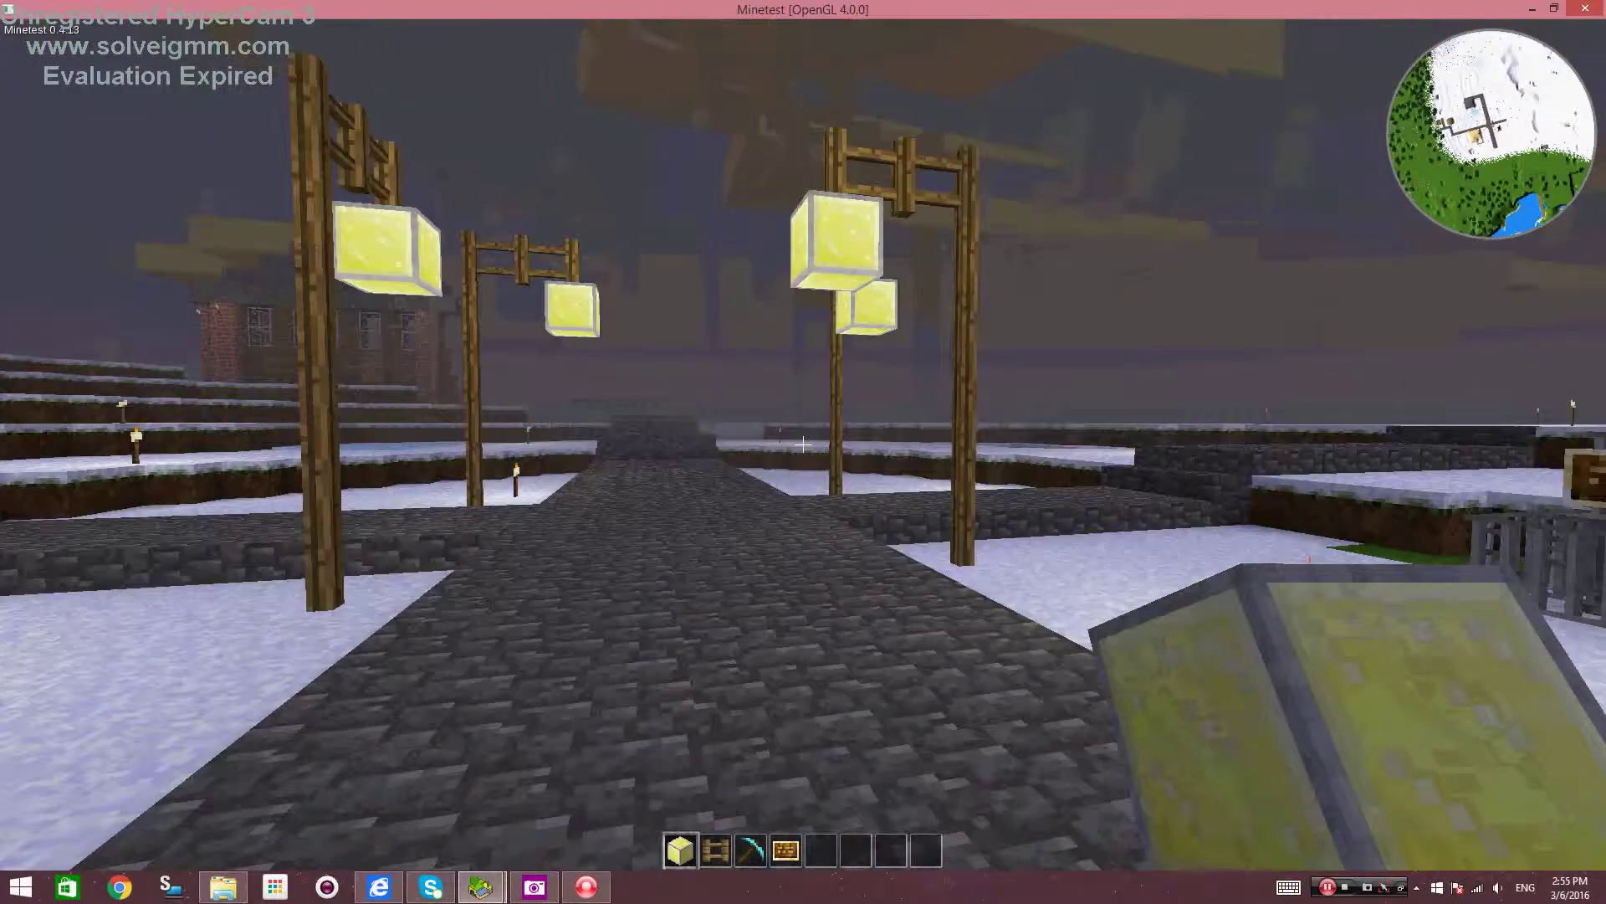
pyautogui.press('w')
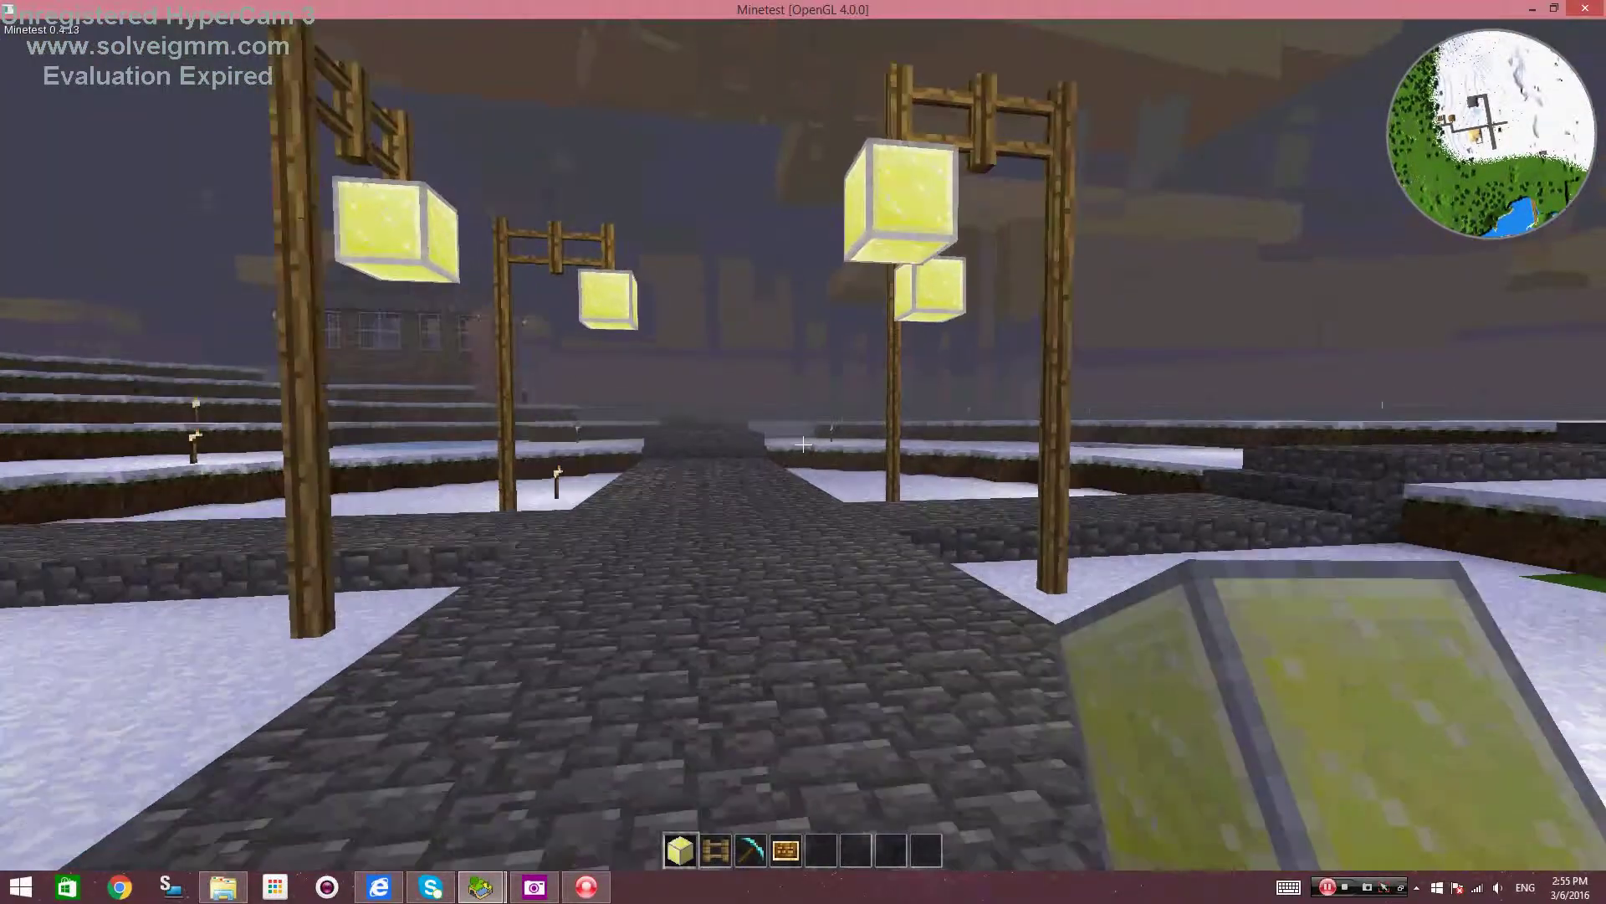
pyautogui.press('w')
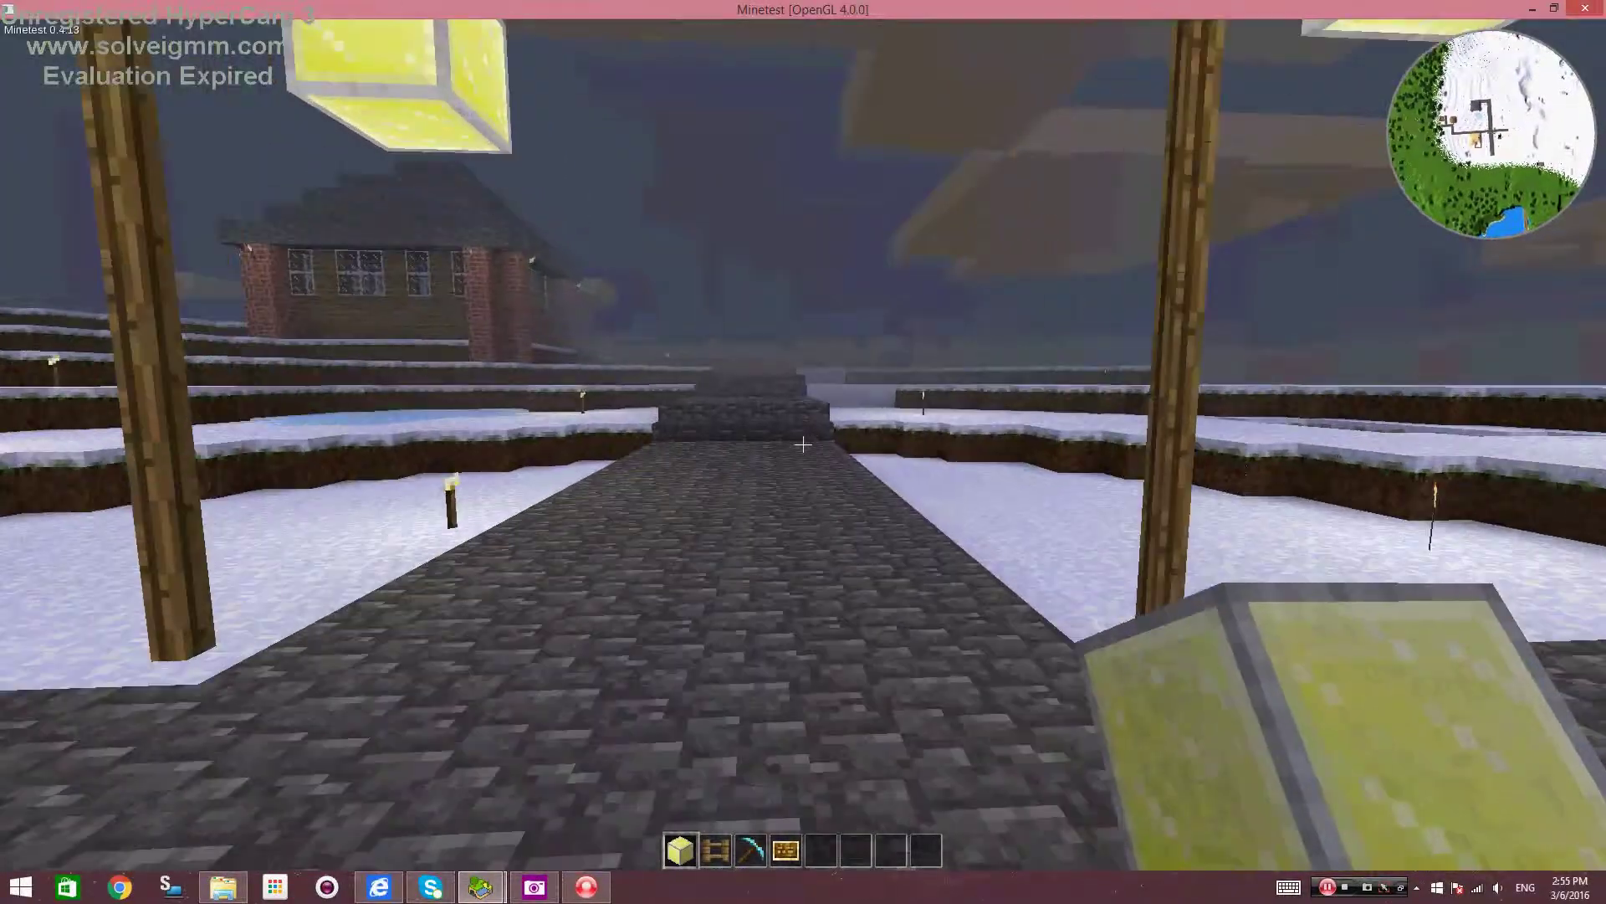